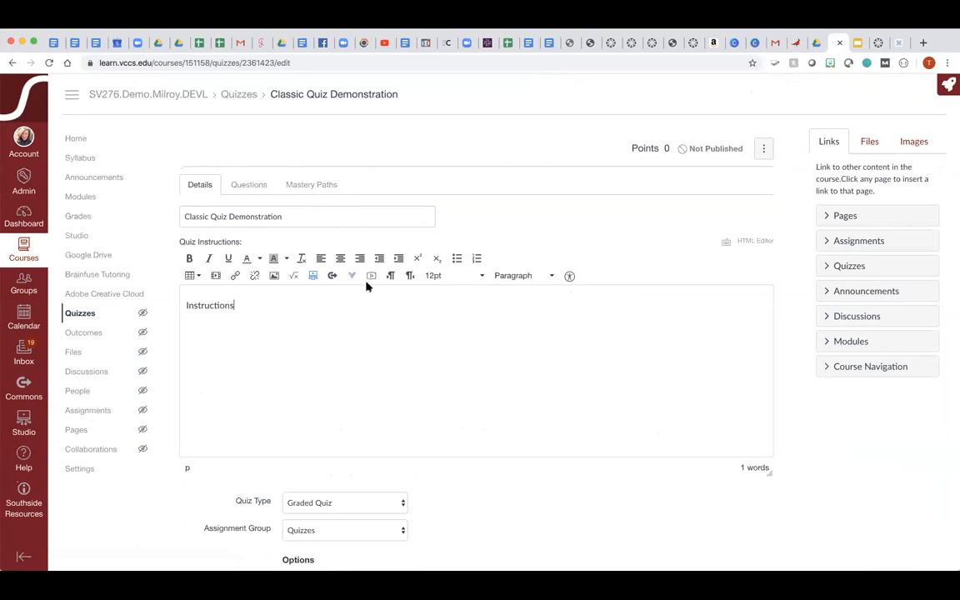
Examine the quiz type choices available for the classic quiz.
{"action": "scroll", "coordinate": [397, 321], "scroll_direction": "down", "scroll_amount": 4}
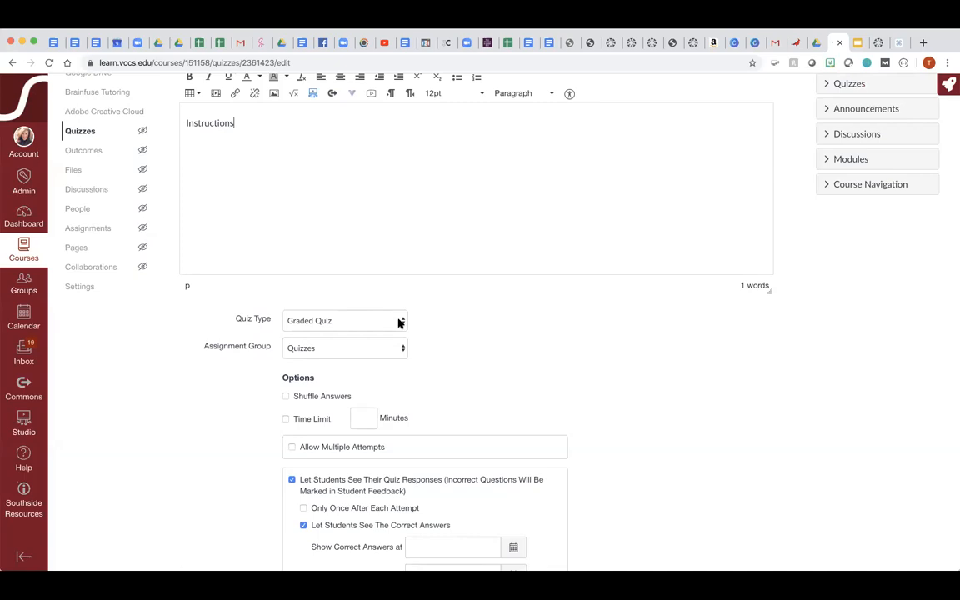
{"action": "left_click", "coordinate": [401, 323]}
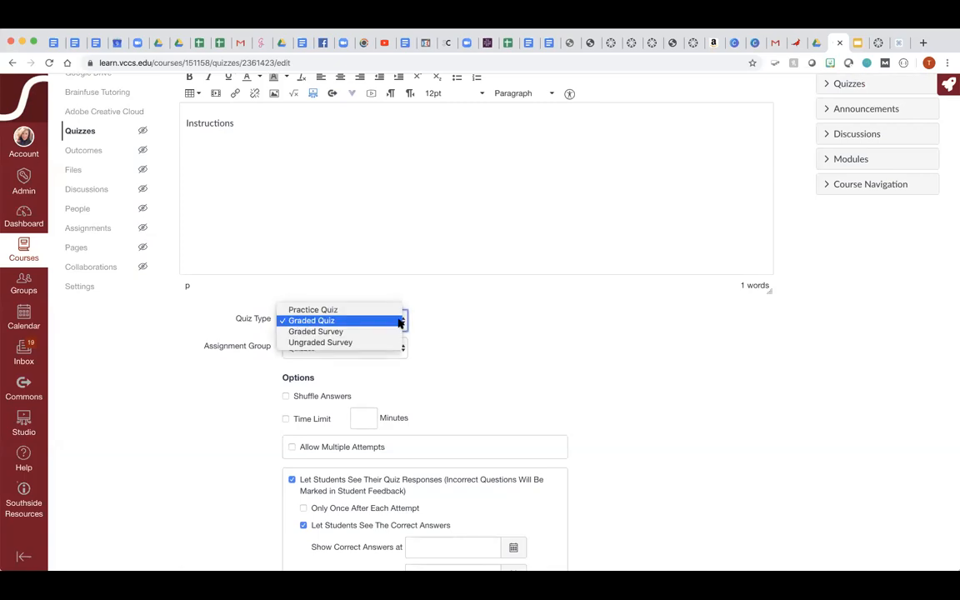
{"action": "left_click", "coordinate": [456, 322]}
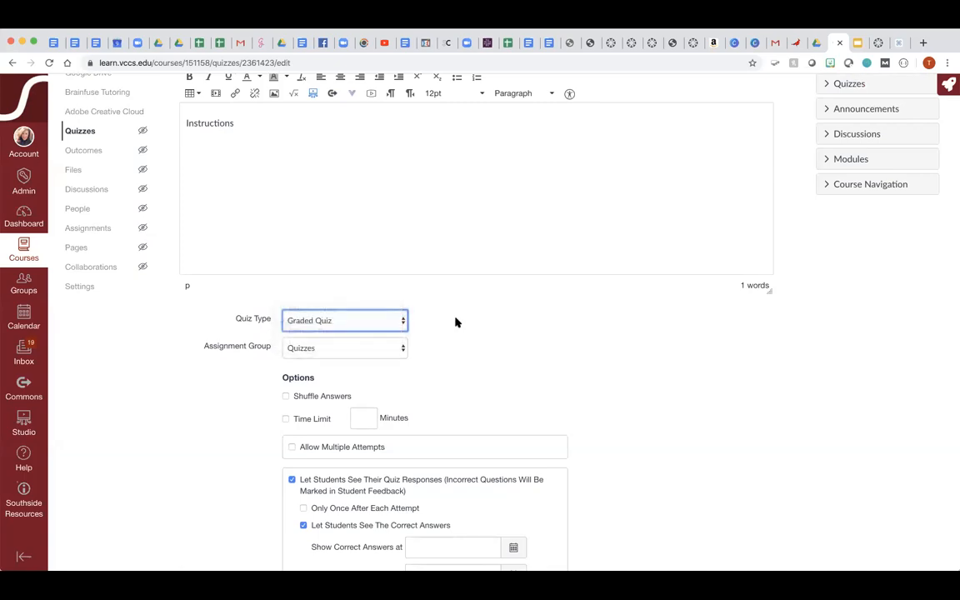
{"action": "left_click", "coordinate": [403, 320]}
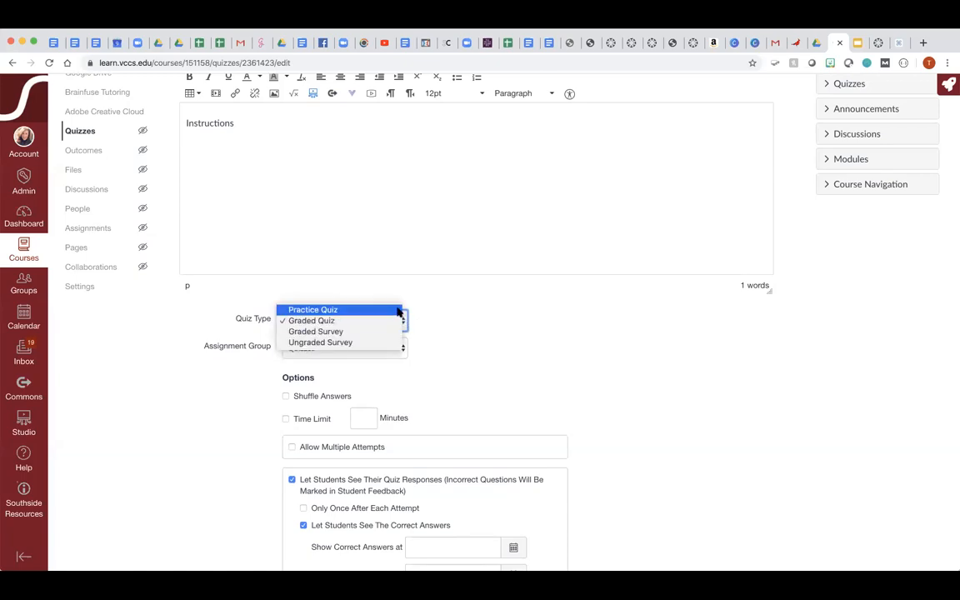
{"action": "left_click", "coordinate": [440, 320]}
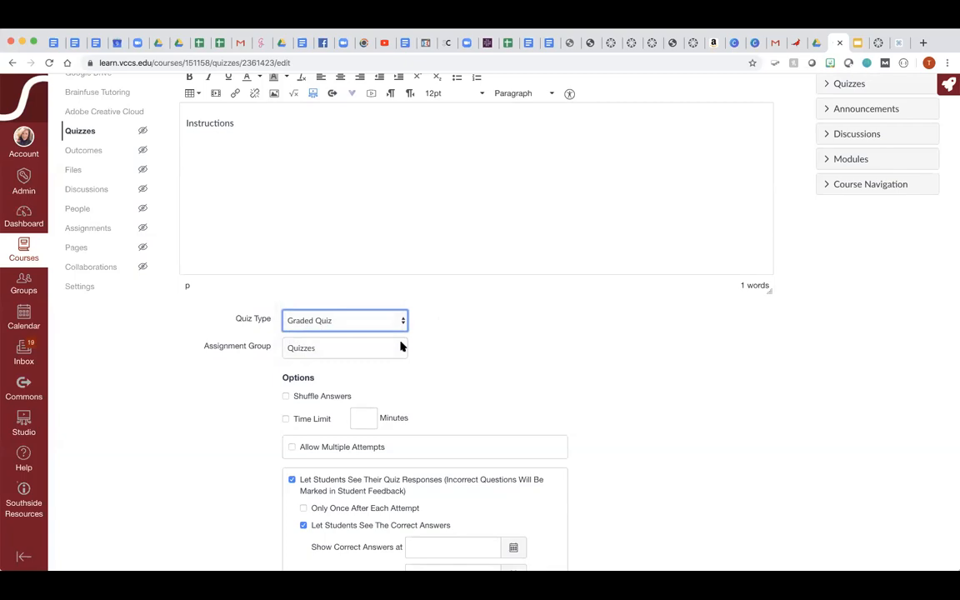
Enable answer shuffling and multiple attempts for the quiz, with the highest score kept.
{"action": "left_click", "coordinate": [286, 396]}
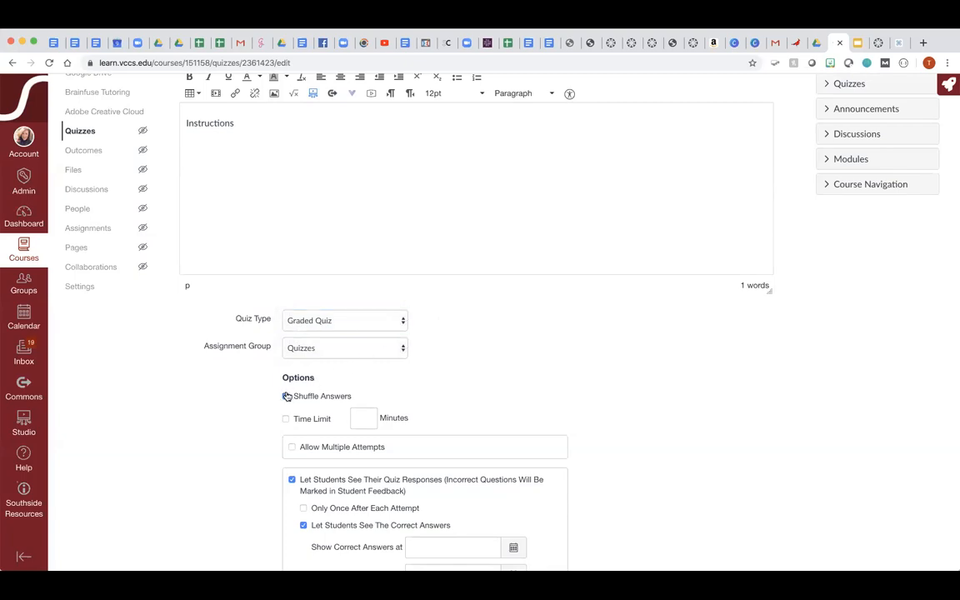
{"action": "left_click", "coordinate": [287, 396]}
{"action": "scroll", "coordinate": [544, 372], "scroll_direction": "down", "scroll_amount": 2}
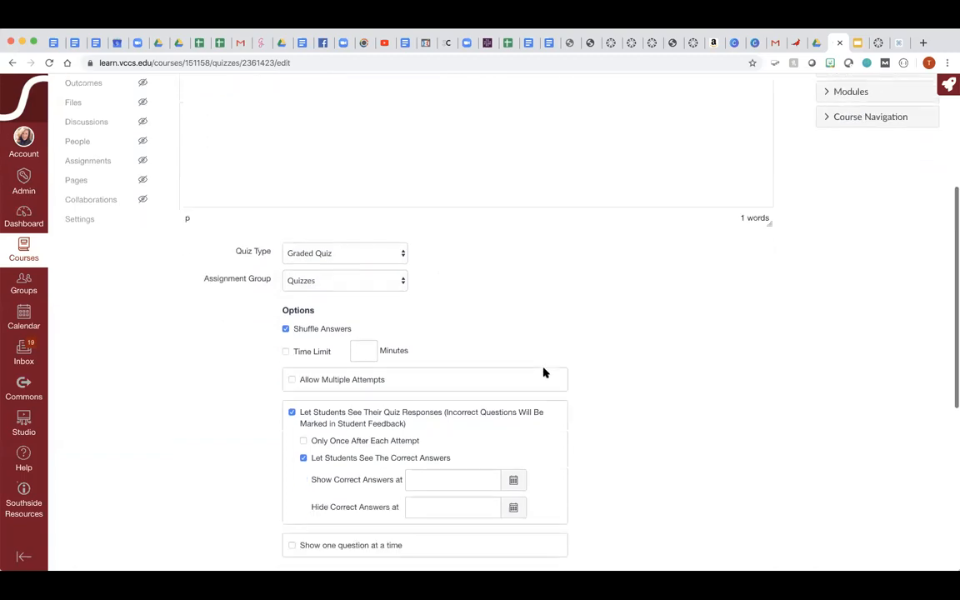
{"action": "scroll", "coordinate": [544, 373], "scroll_direction": "down", "scroll_amount": 1}
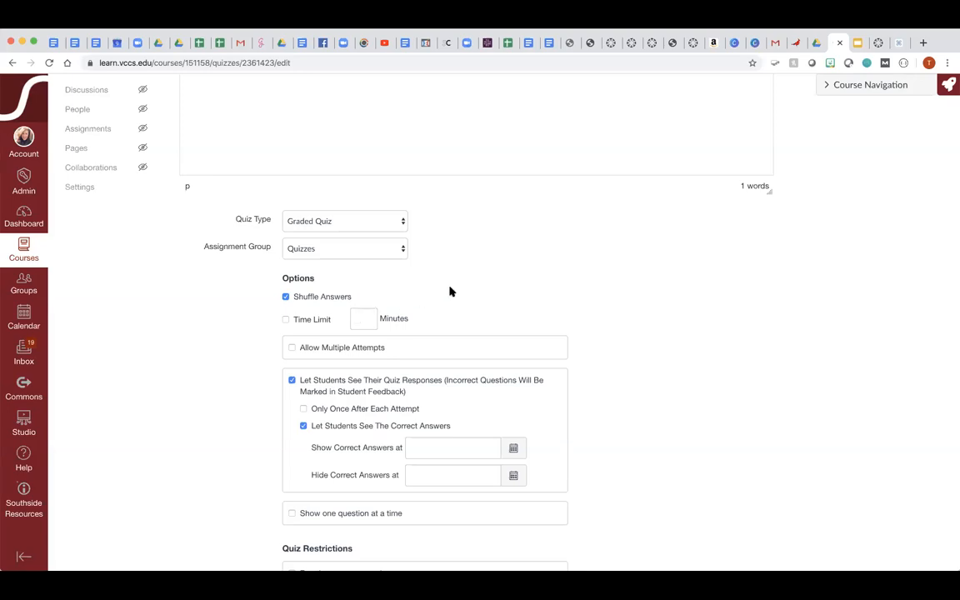
{"action": "left_click", "coordinate": [292, 347]}
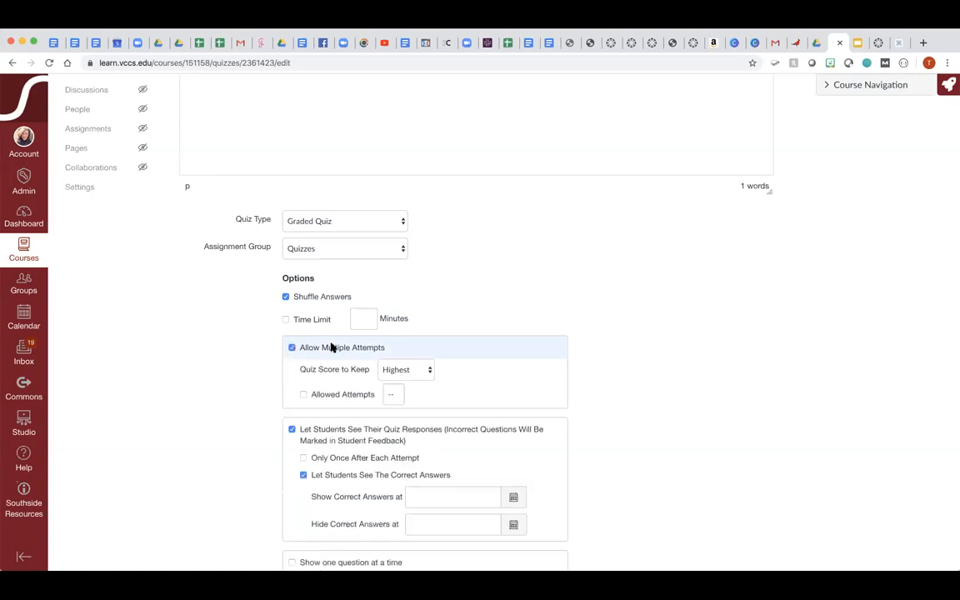
{"action": "left_click", "coordinate": [428, 367]}
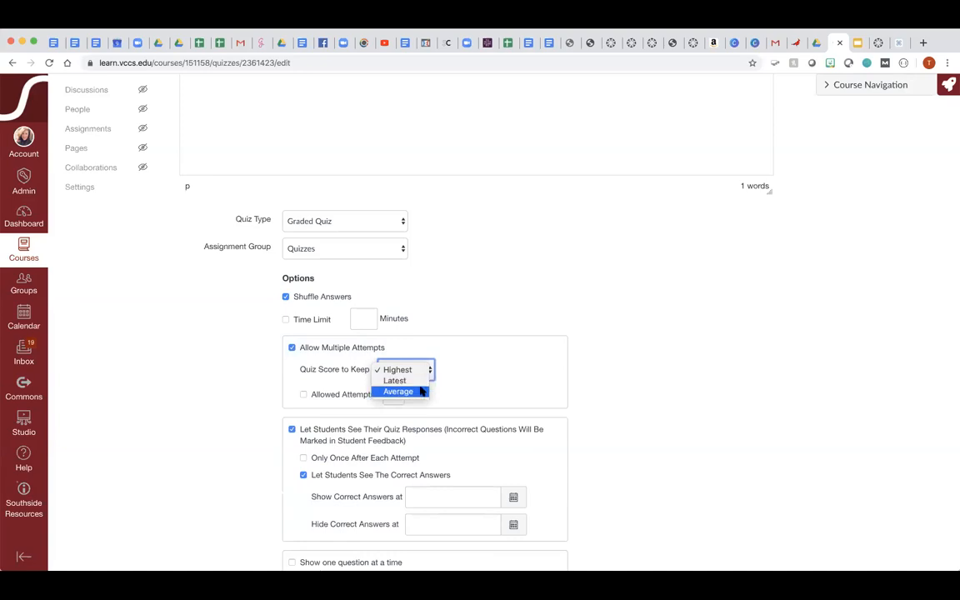
{"action": "left_click", "coordinate": [468, 372]}
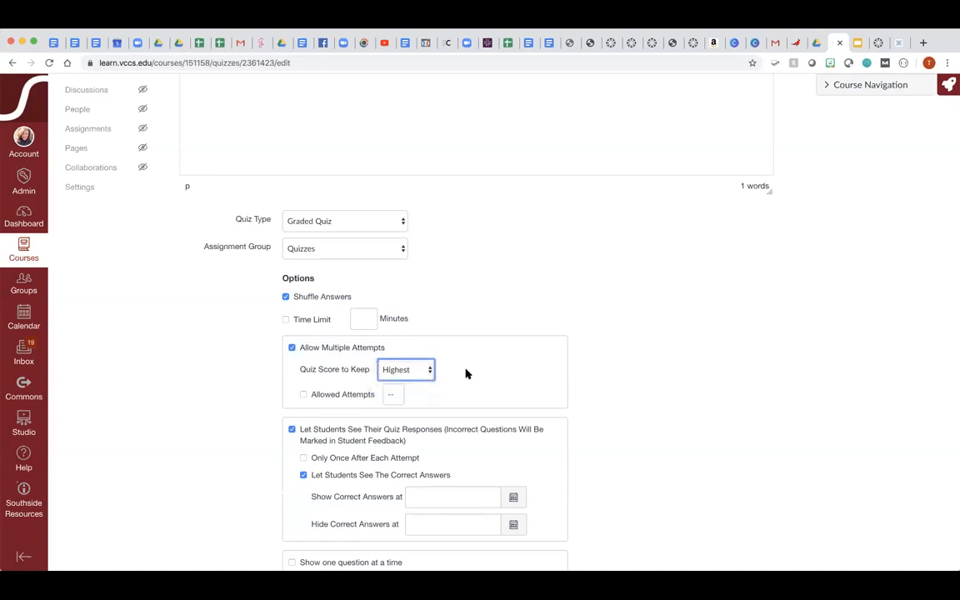
Limit the number of allowed quiz attempts to 2.
{"action": "left_click", "coordinate": [303, 396]}
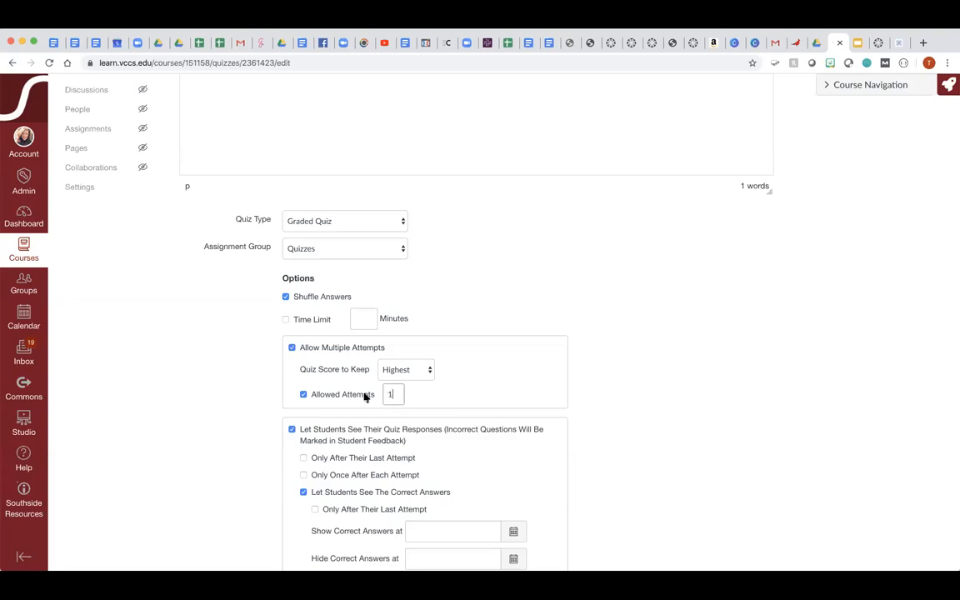
{"action": "left_click", "coordinate": [305, 397]}
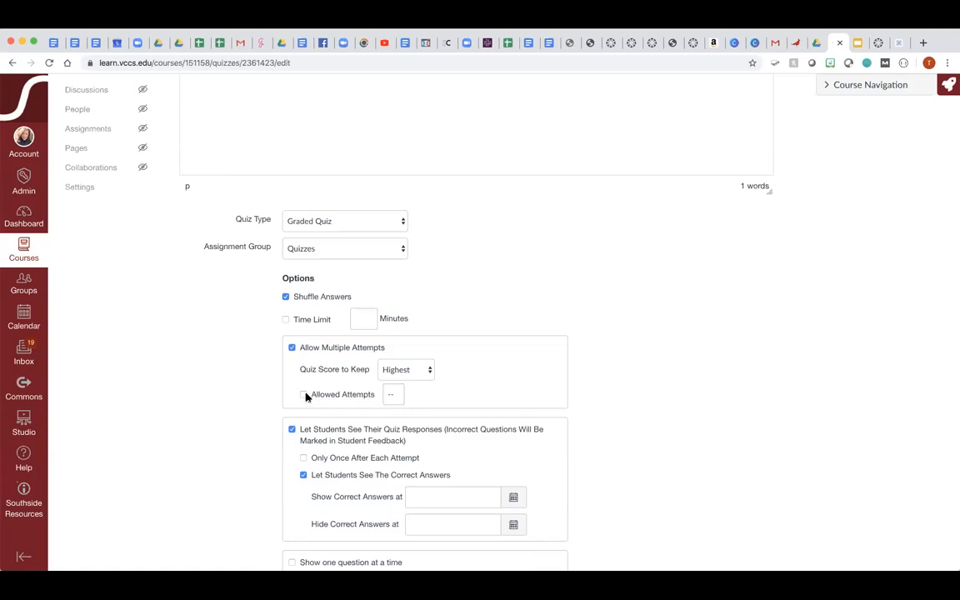
{"action": "left_click", "coordinate": [303, 396]}
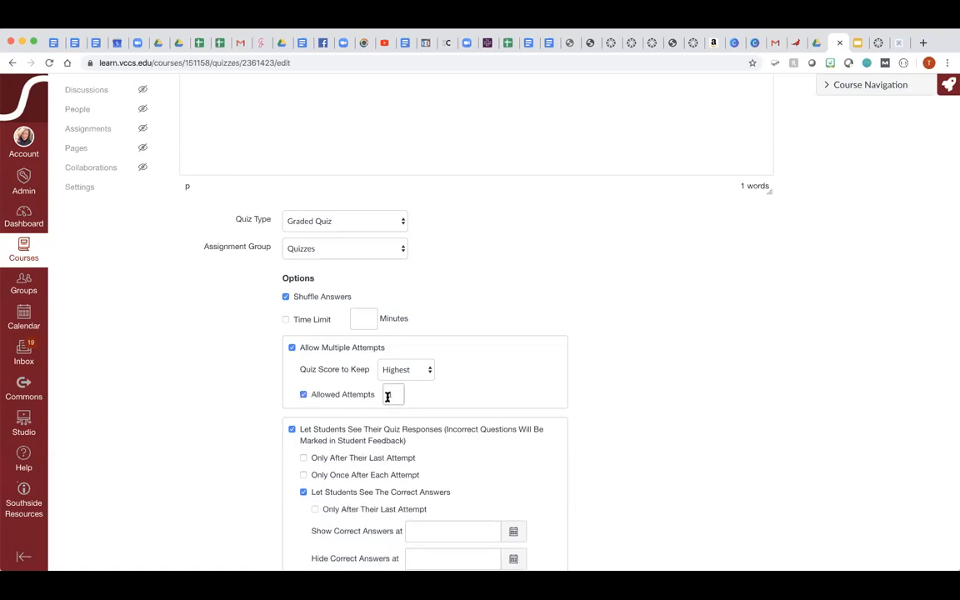
{"action": "double_click", "coordinate": [393, 394]}
{"action": "type", "text": "2"}
{"action": "scroll", "coordinate": [551, 368], "scroll_direction": "down", "scroll_amount": 1}
{"action": "scroll", "coordinate": [551, 369], "scroll_direction": "down", "scroll_amount": 3}
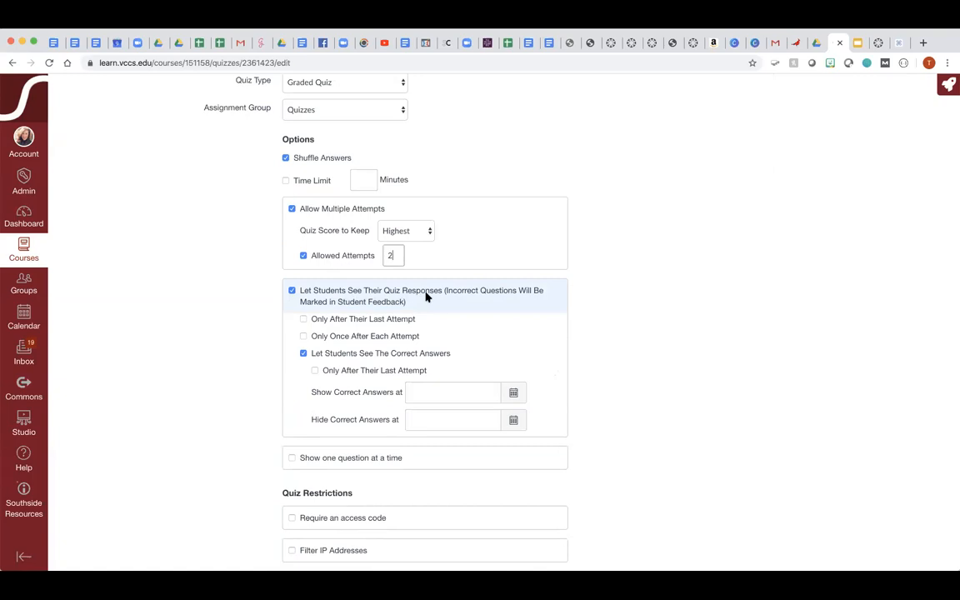
{"action": "left_click", "coordinate": [304, 319]}
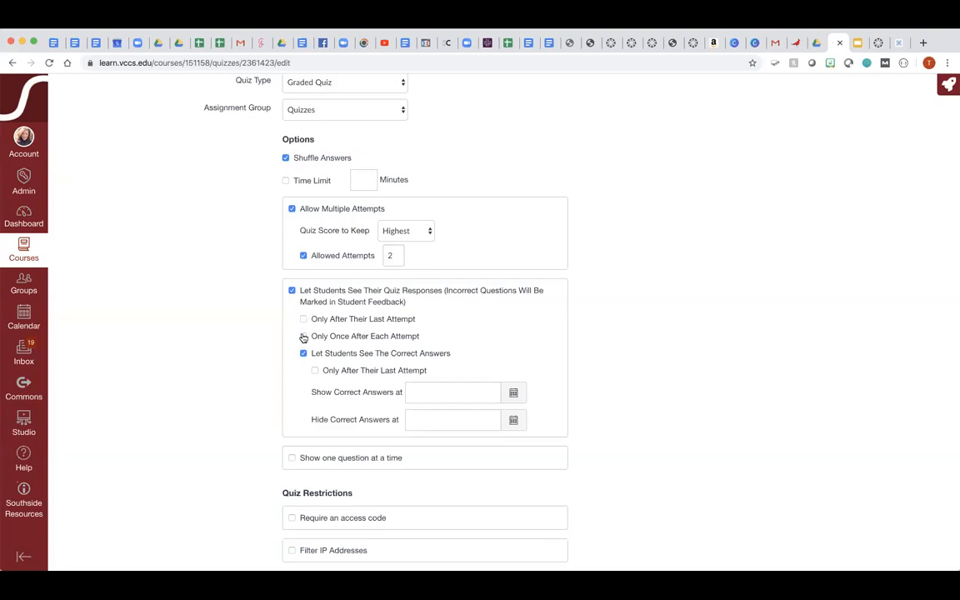
{"action": "left_click", "coordinate": [303, 336]}
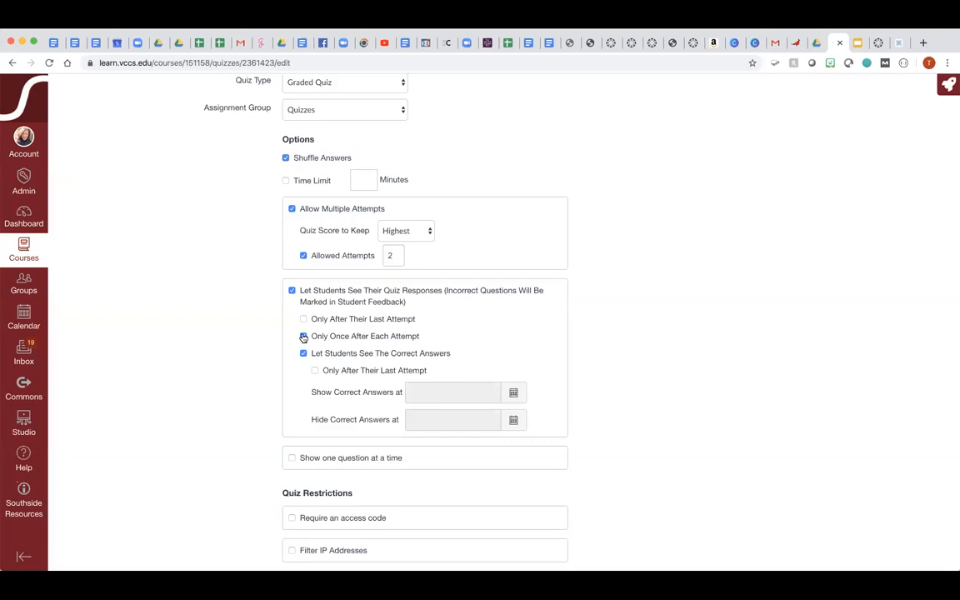
{"action": "left_click", "coordinate": [303, 336]}
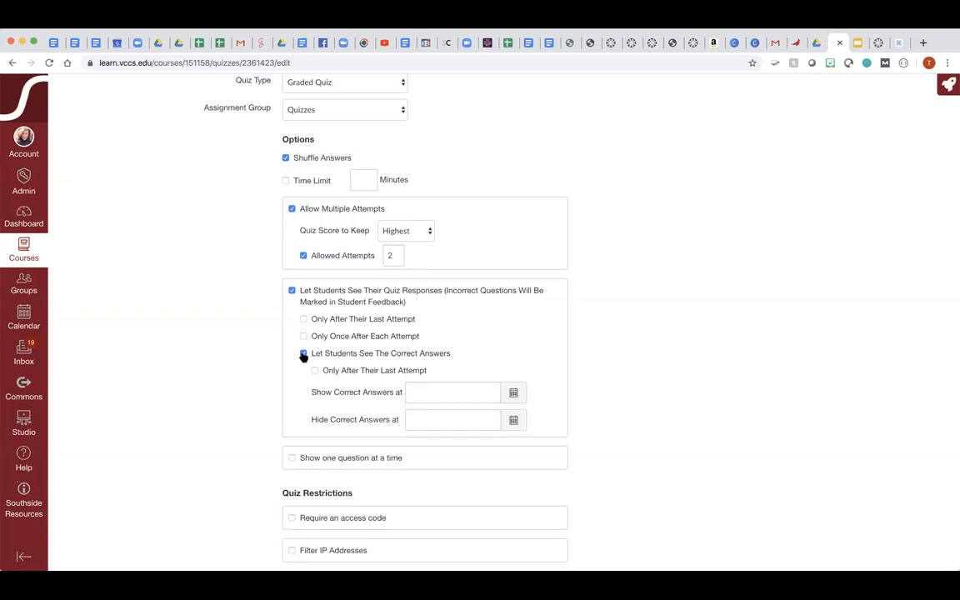
{"action": "left_click", "coordinate": [304, 355]}
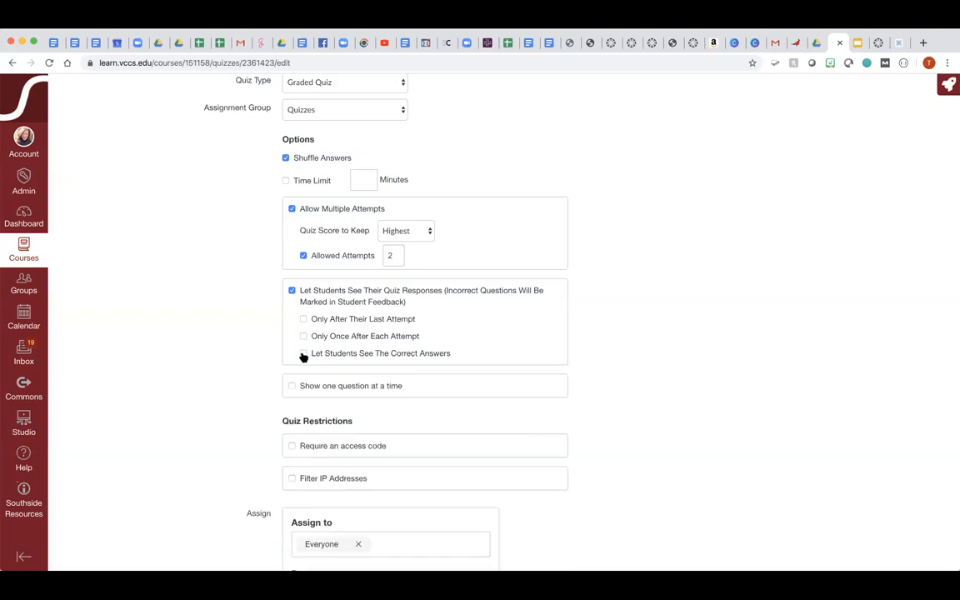
{"action": "left_click", "coordinate": [303, 354]}
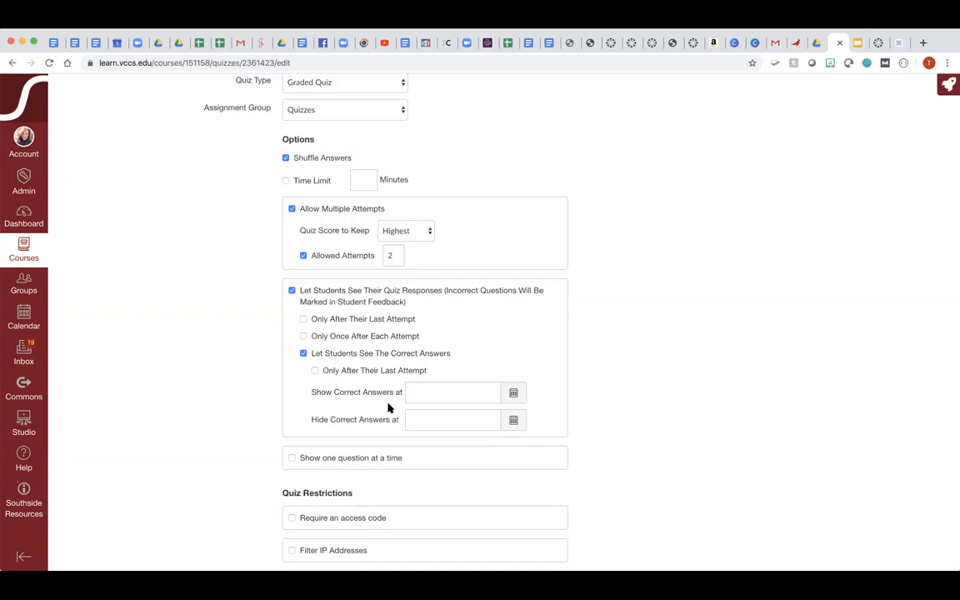
{"action": "left_click", "coordinate": [497, 384]}
Set the quiz's due date for everyone to April 24 at 11:59pm.
{"action": "scroll", "coordinate": [515, 421], "scroll_direction": "down", "scroll_amount": 3}
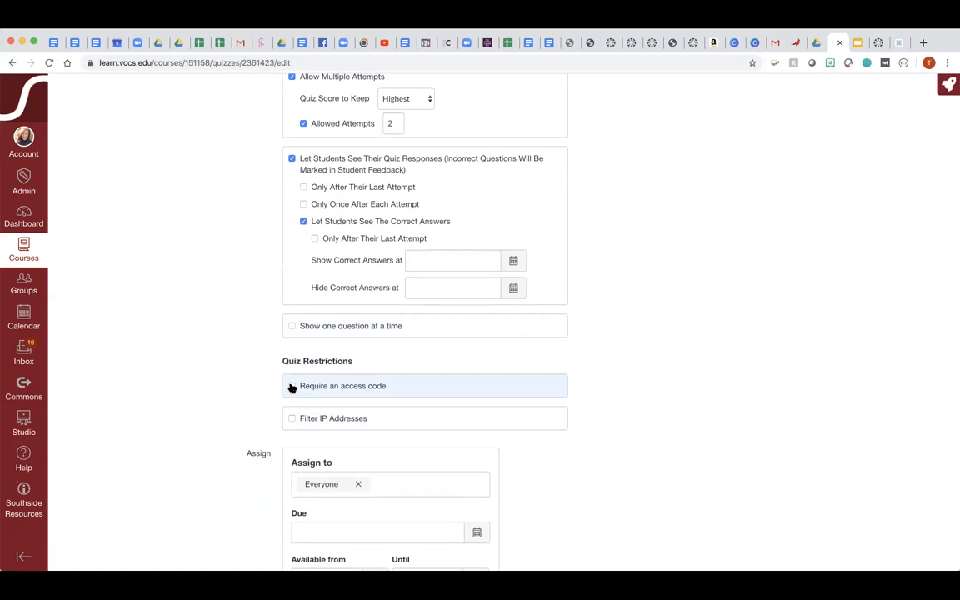
{"action": "scroll", "coordinate": [292, 387], "scroll_direction": "down", "scroll_amount": 2}
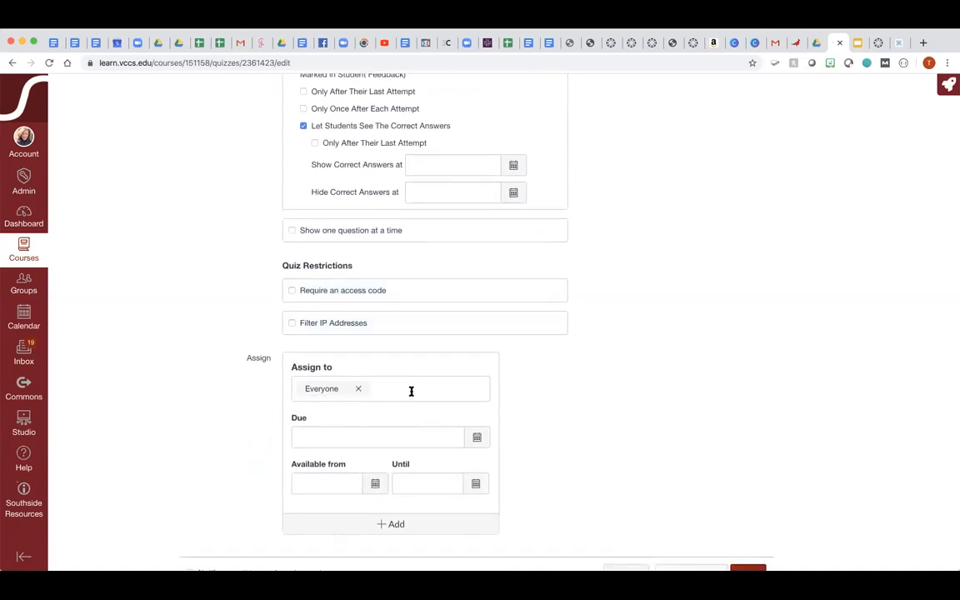
{"action": "left_click", "coordinate": [477, 439]}
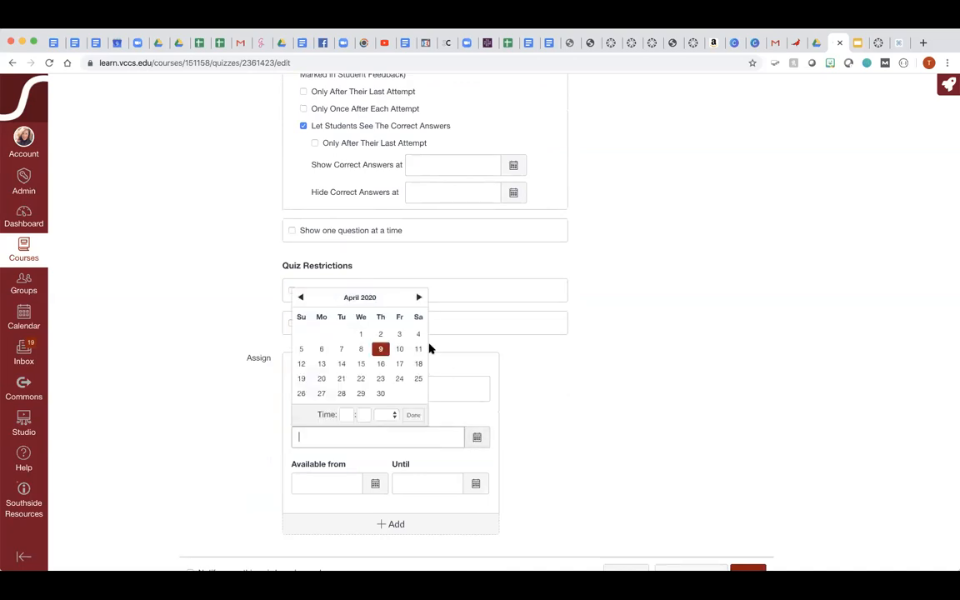
{"action": "left_click", "coordinate": [400, 380]}
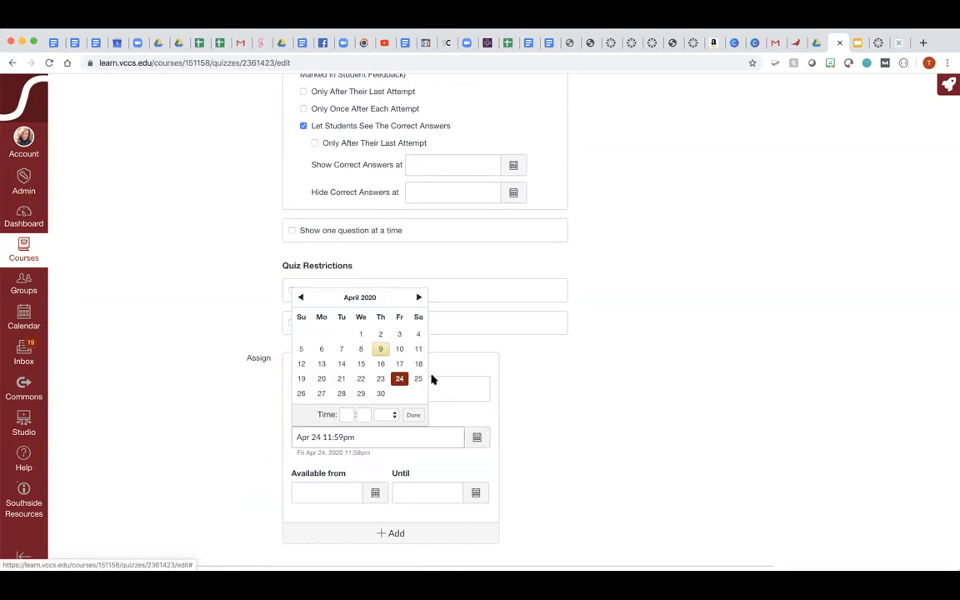
{"action": "left_click", "coordinate": [419, 417]}
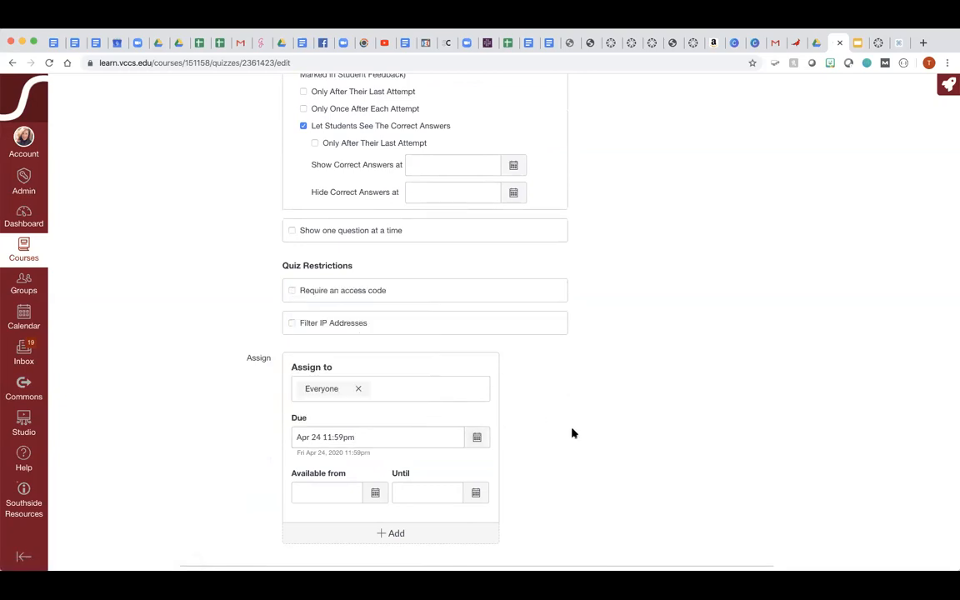
Open the questions section of the Classic Quiz Demonstration quiz.
{"action": "scroll", "coordinate": [571, 431], "scroll_direction": "down", "scroll_amount": 2}
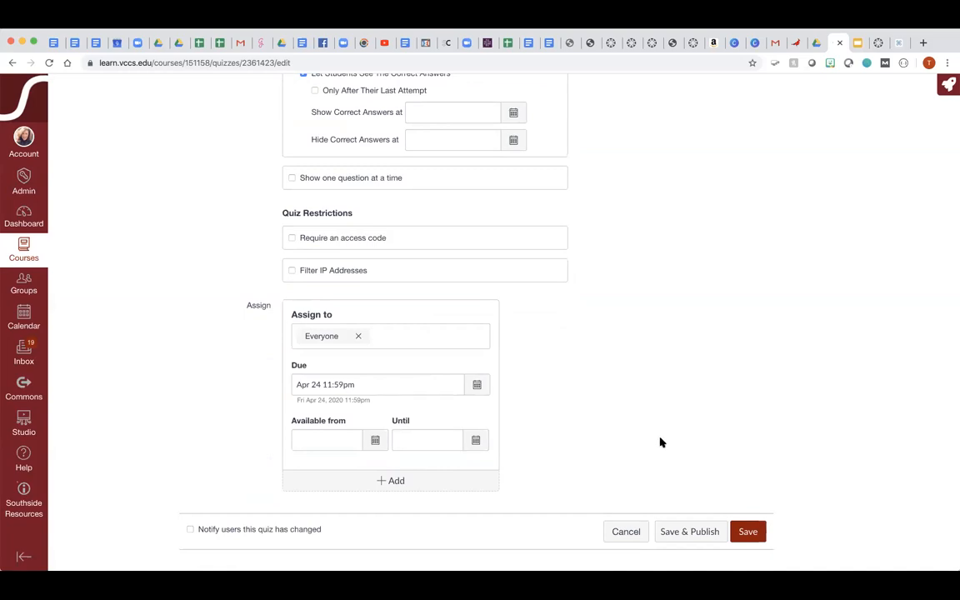
{"action": "scroll", "coordinate": [669, 452], "scroll_direction": "up", "scroll_amount": 5}
{"action": "scroll", "coordinate": [669, 452], "scroll_direction": "up", "scroll_amount": 5}
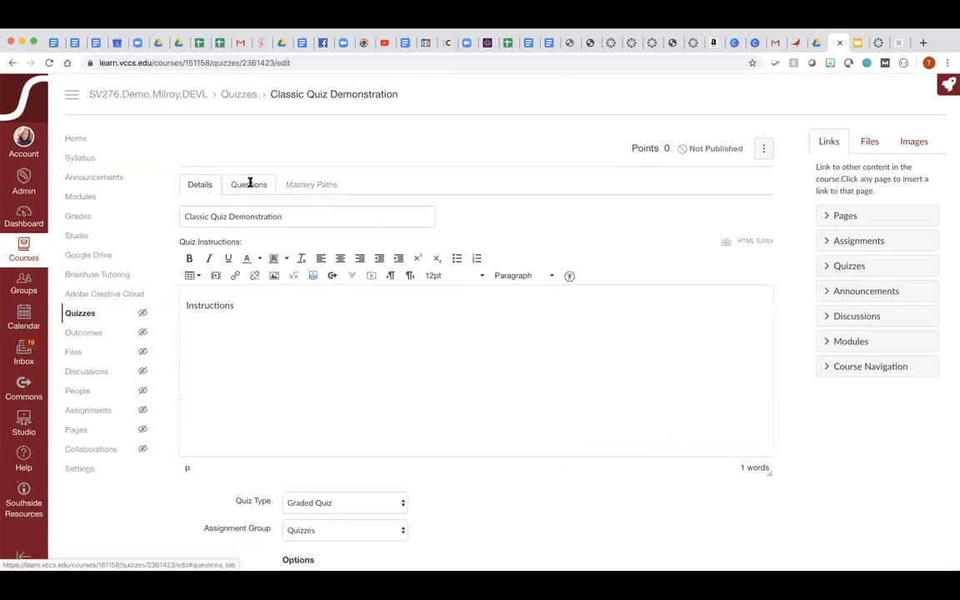
{"action": "left_click", "coordinate": [251, 184]}
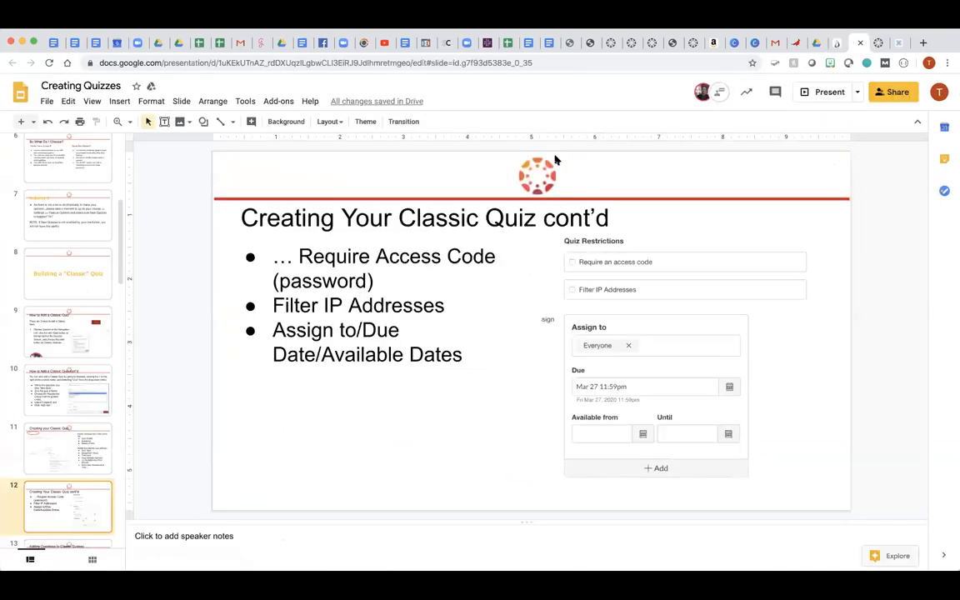
Present the Creating Quizzes deck in Google Slides and advance to the Adding Questions to Classic Quizzes slide.
{"action": "left_click", "coordinate": [819, 92]}
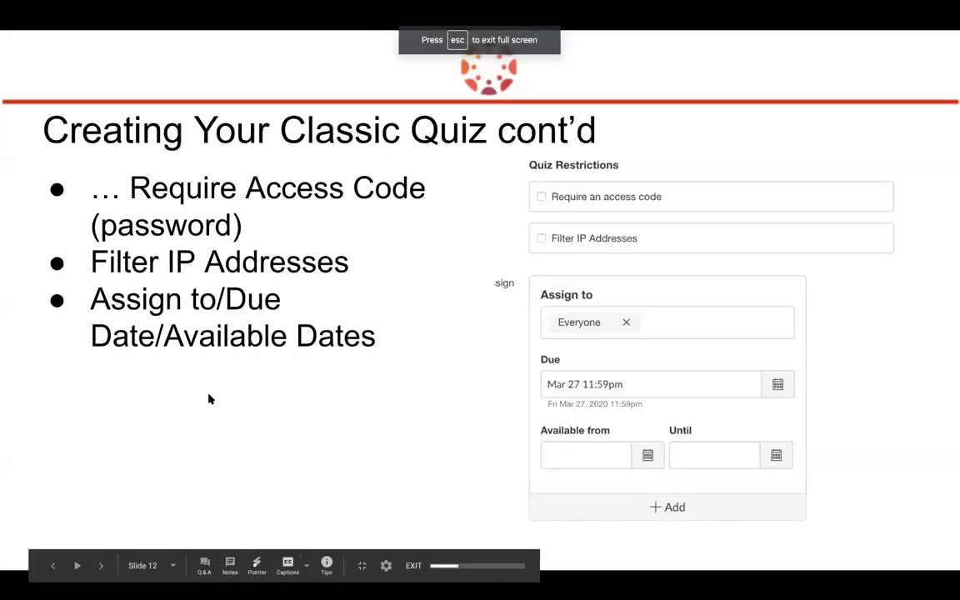
{"action": "left_click", "coordinate": [101, 565]}
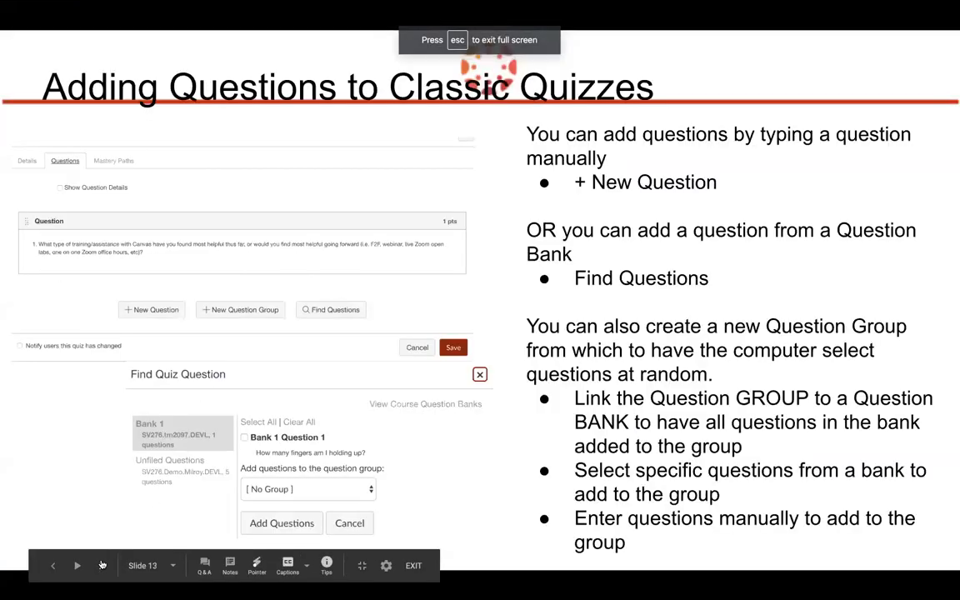
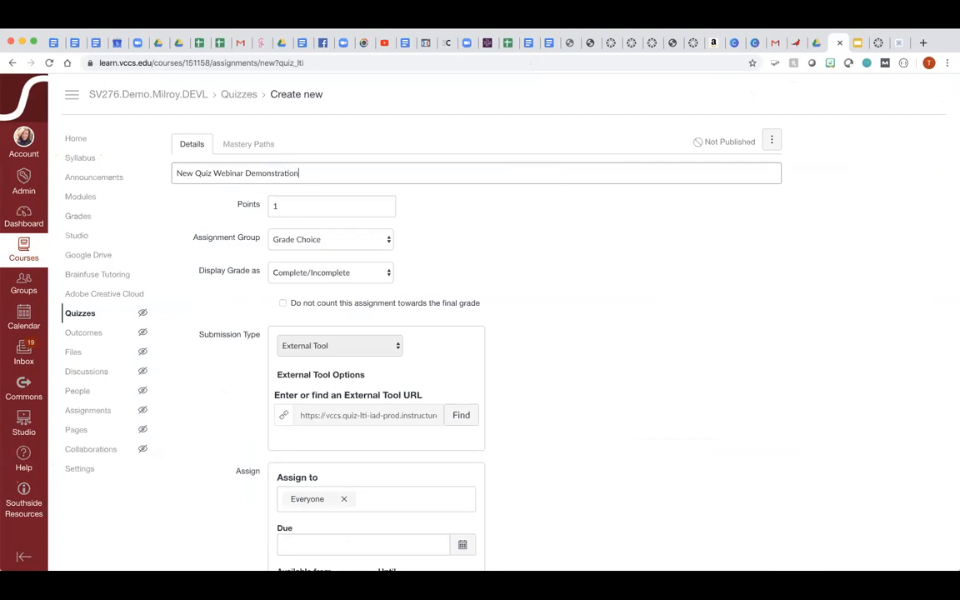
Set the New Quiz Webinar Demonstration to 50 points and assign it to the Quizzes assignment group.
{"action": "left_click", "coordinate": [279, 206]}
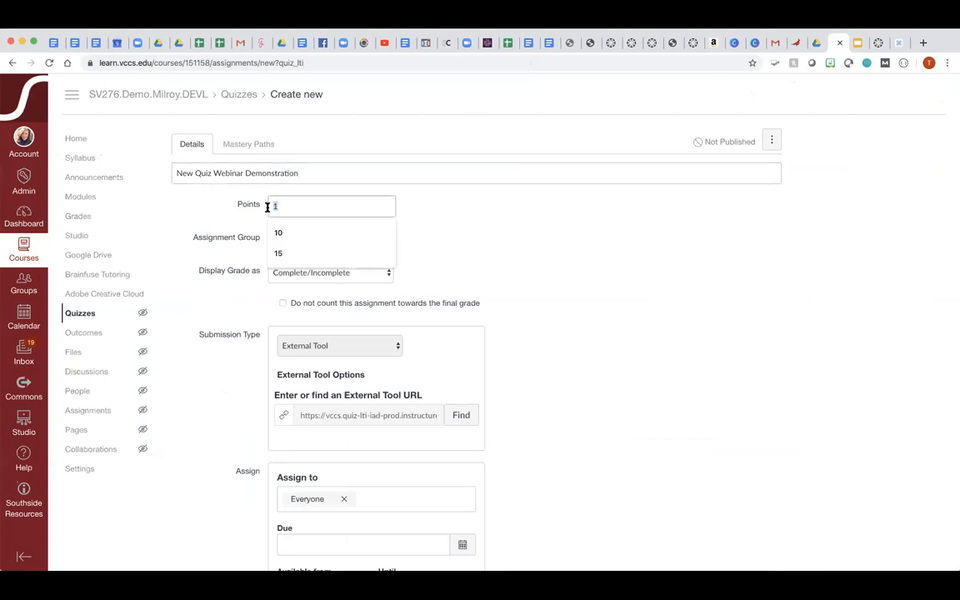
{"action": "type", "text": "50"}
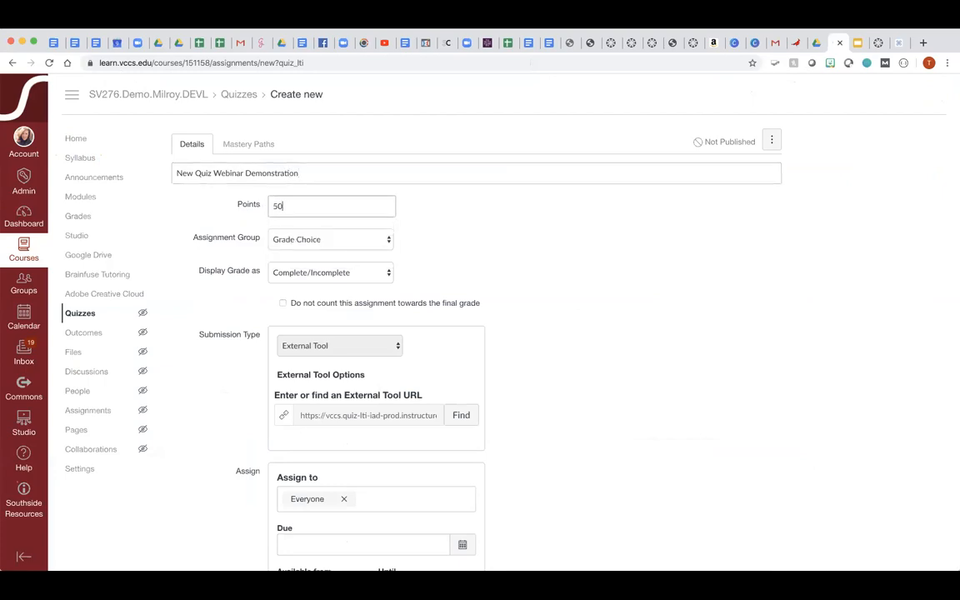
{"action": "left_click", "coordinate": [388, 242]}
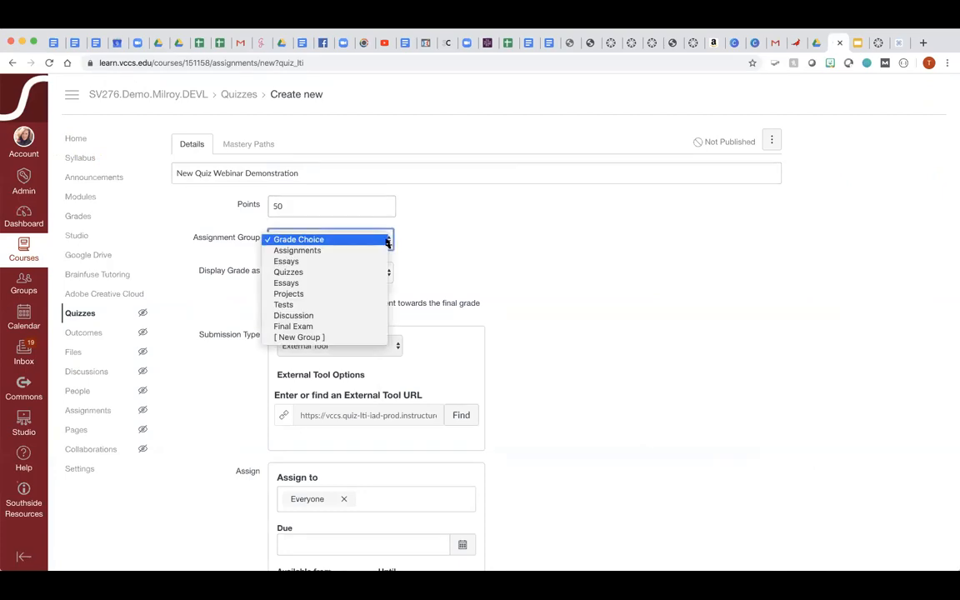
{"action": "left_click", "coordinate": [367, 273]}
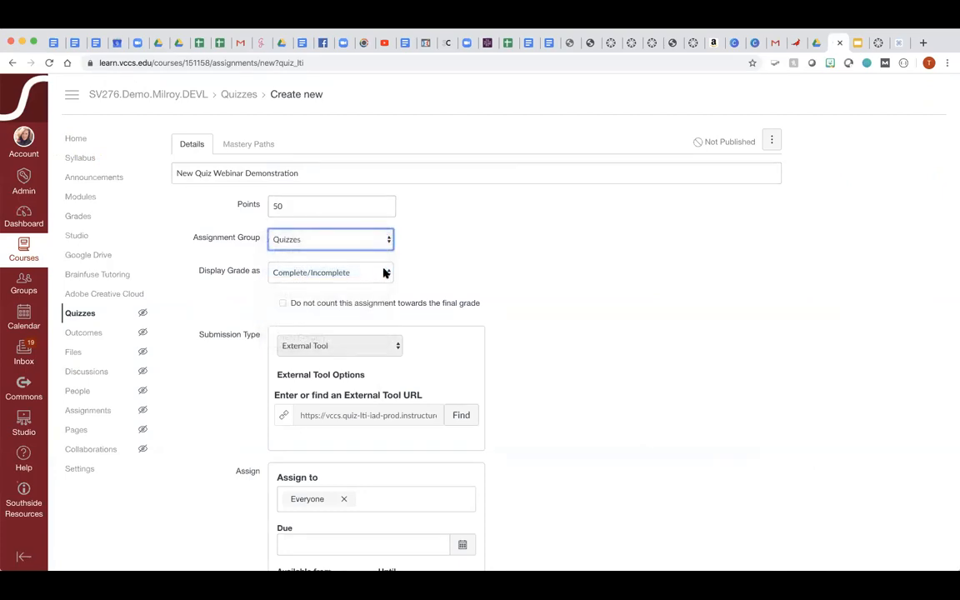
Display the grade for the New Quiz Webinar Demonstration as points.
{"action": "left_click", "coordinate": [386, 273]}
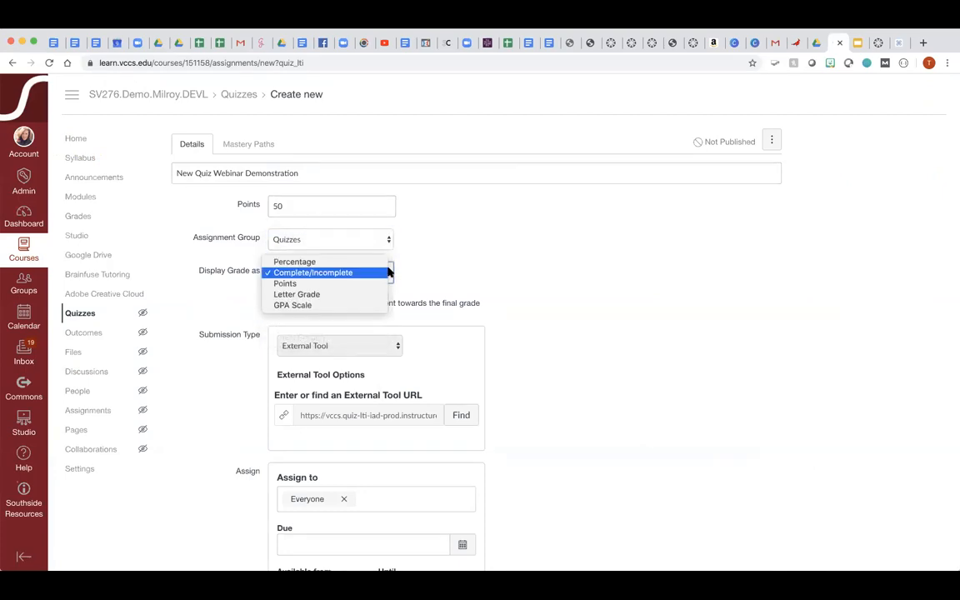
{"action": "left_click", "coordinate": [367, 285]}
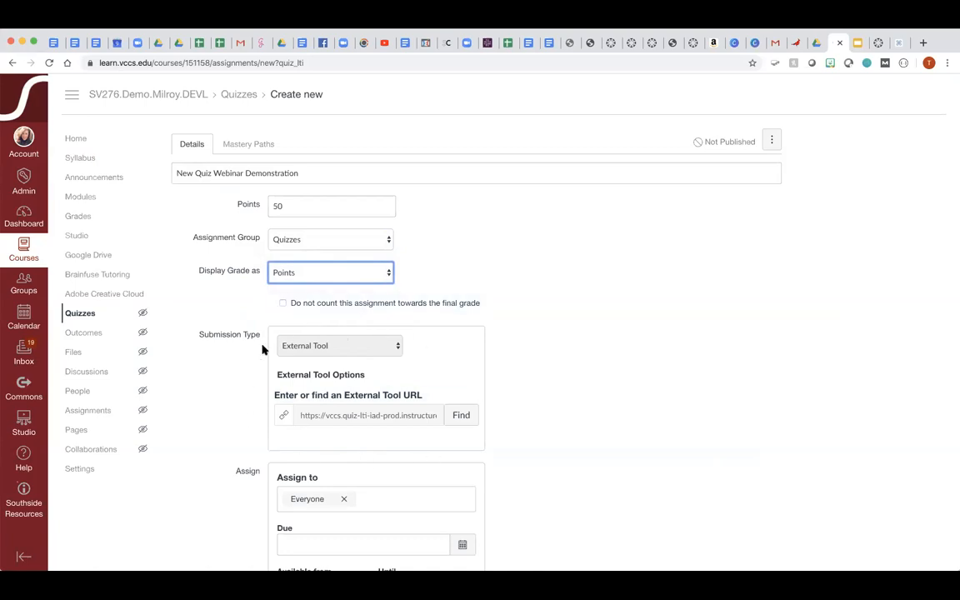
Set the due date for everyone to April 24 at 11:59pm, and save and publish the quiz.
{"action": "scroll", "coordinate": [532, 446], "scroll_direction": "down", "scroll_amount": 3}
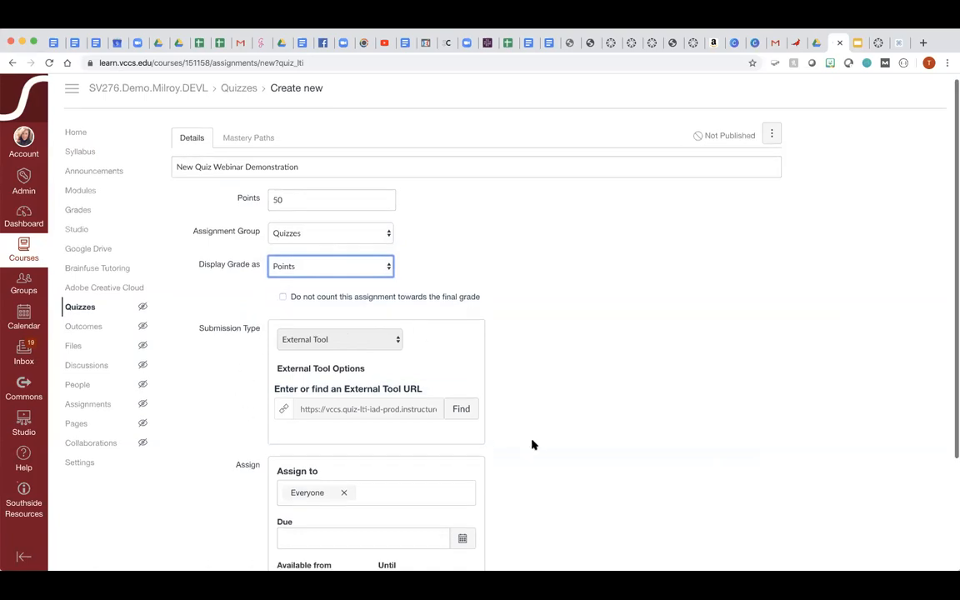
{"action": "scroll", "coordinate": [531, 446], "scroll_direction": "down", "scroll_amount": 1}
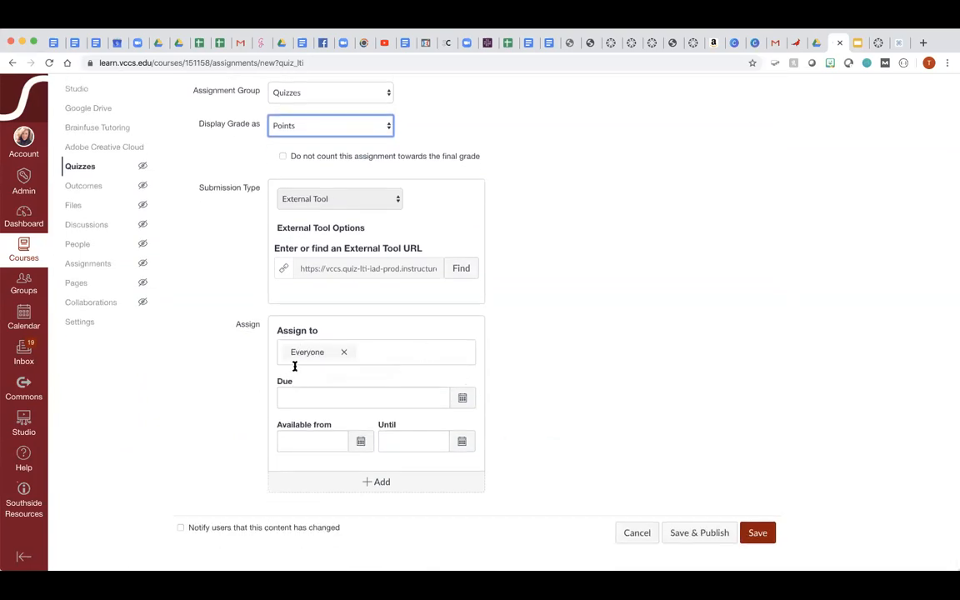
{"action": "left_click", "coordinate": [464, 400]}
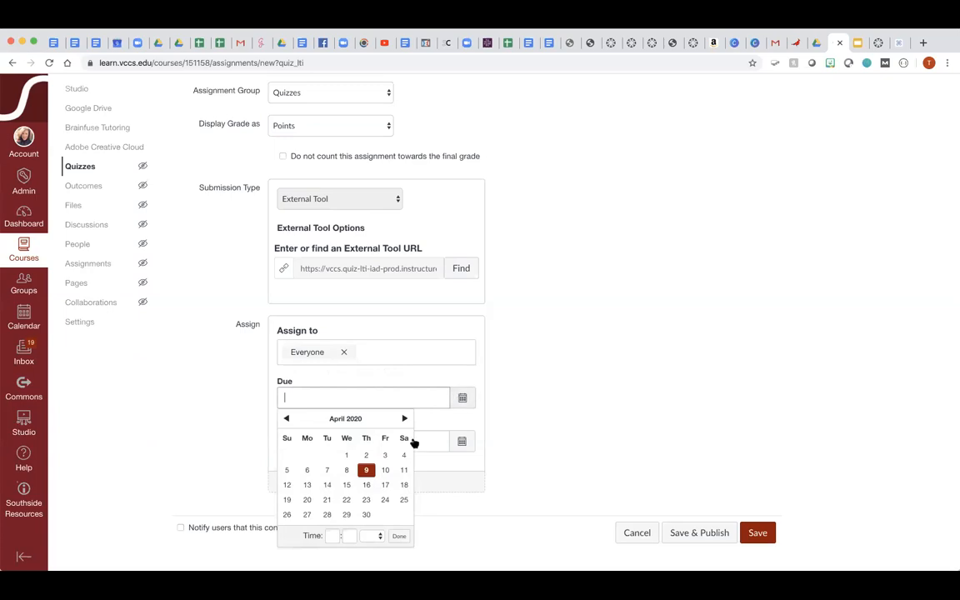
{"action": "left_click", "coordinate": [384, 501]}
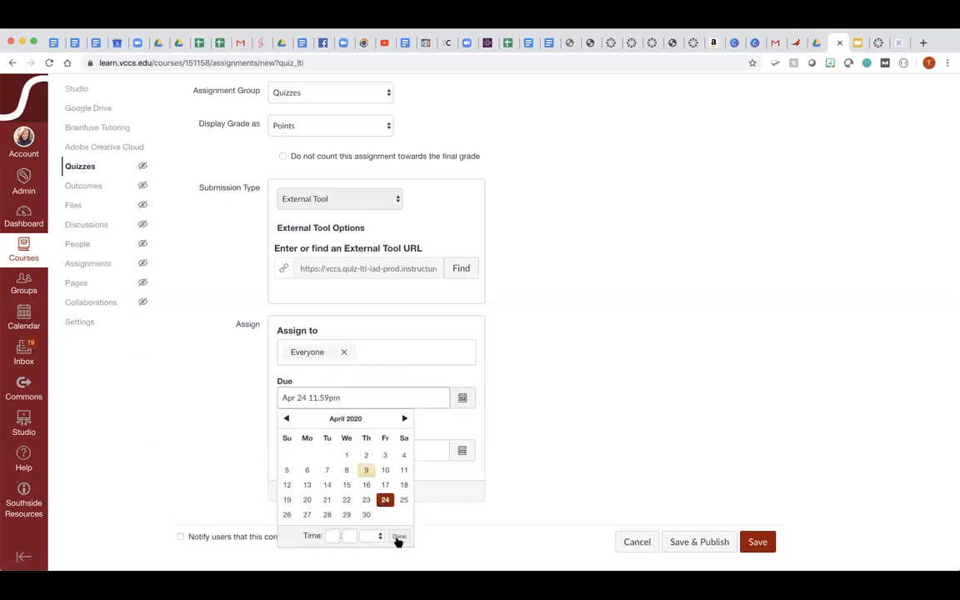
{"action": "left_click", "coordinate": [399, 540]}
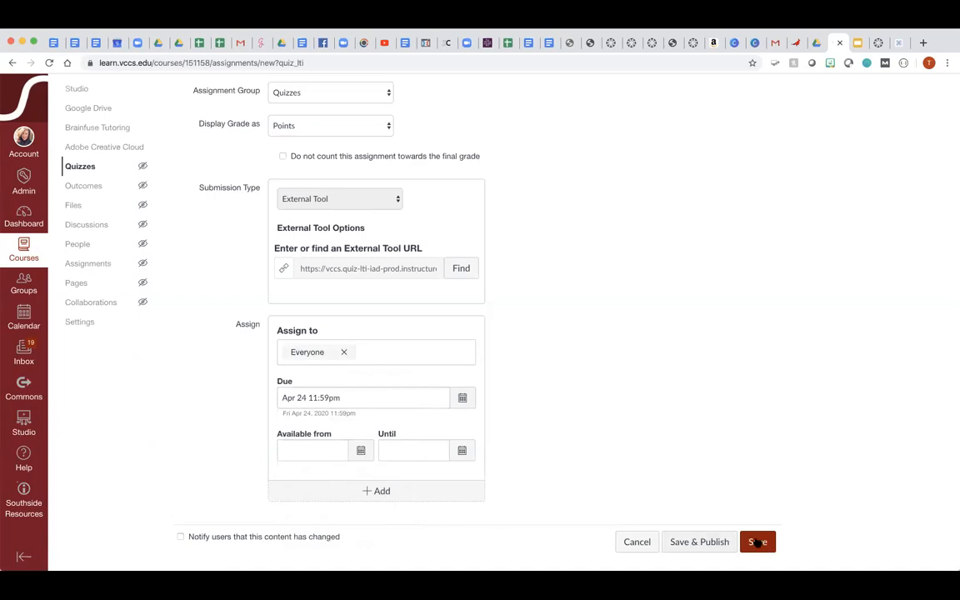
{"action": "left_click", "coordinate": [713, 543]}
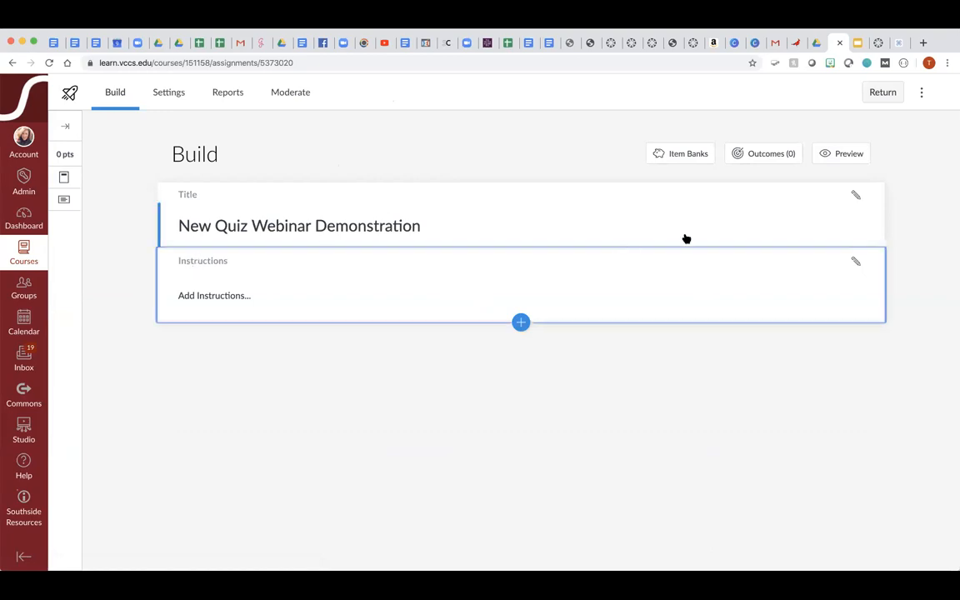
Add the instructions text "These are my instructions" to the New Quiz Webinar Demonstration.
{"action": "left_click", "coordinate": [856, 262]}
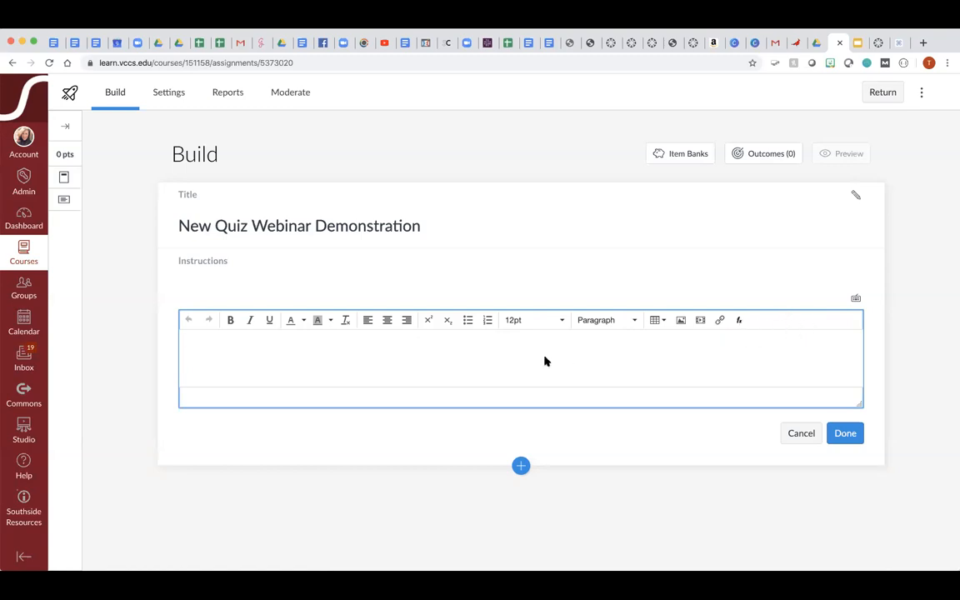
{"action": "type", "text": "These are my instruc"}
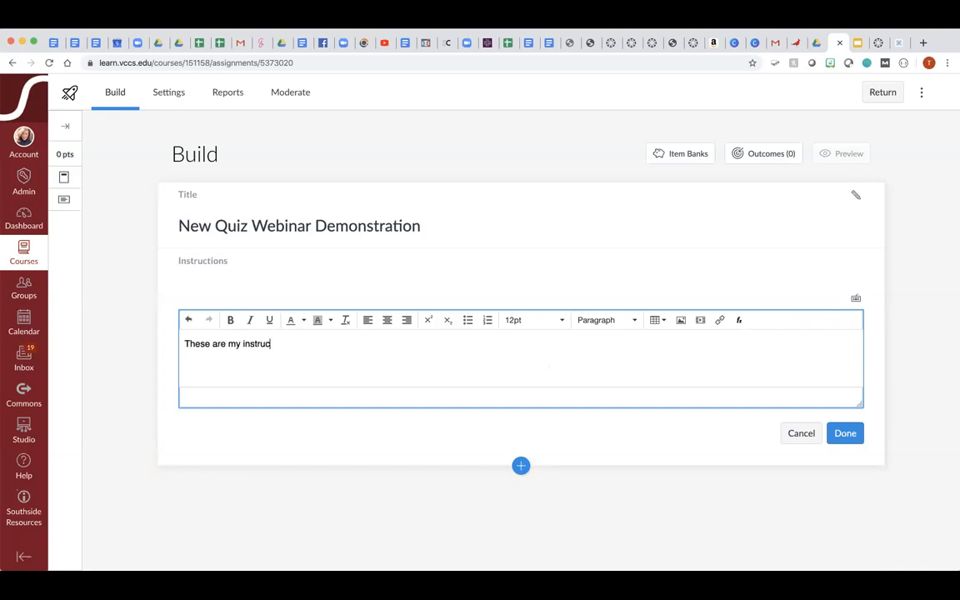
{"action": "type", "text": "tions"}
{"action": "left_click", "coordinate": [846, 434]}
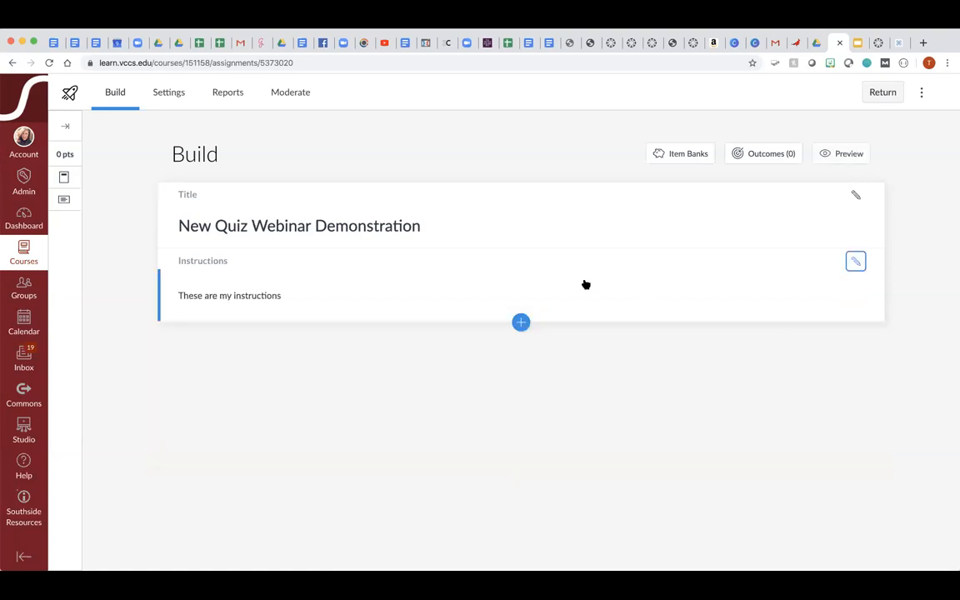
Open the new quiz's settings and allow a basic calculator.
{"action": "left_click", "coordinate": [170, 94]}
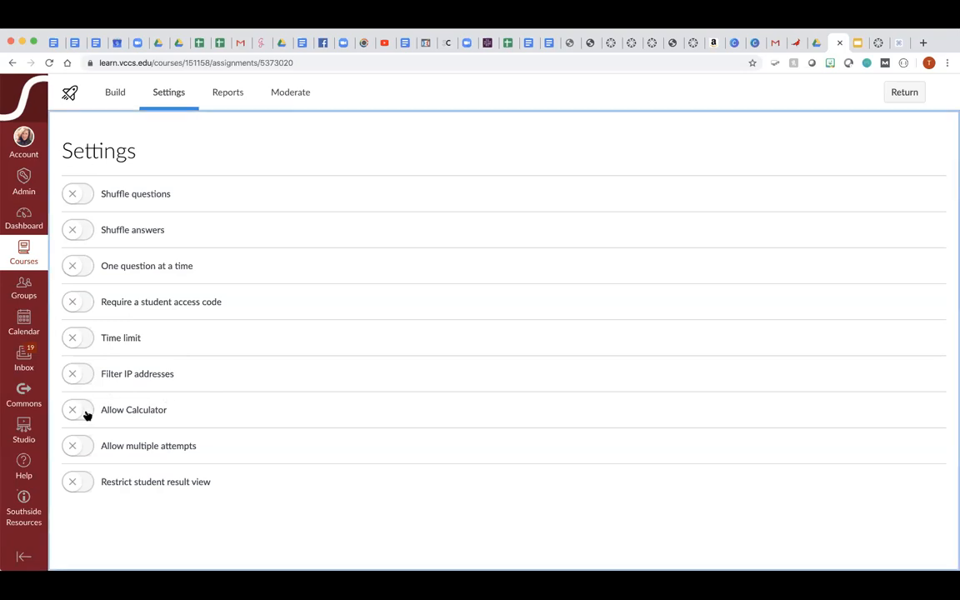
{"action": "left_click", "coordinate": [79, 410]}
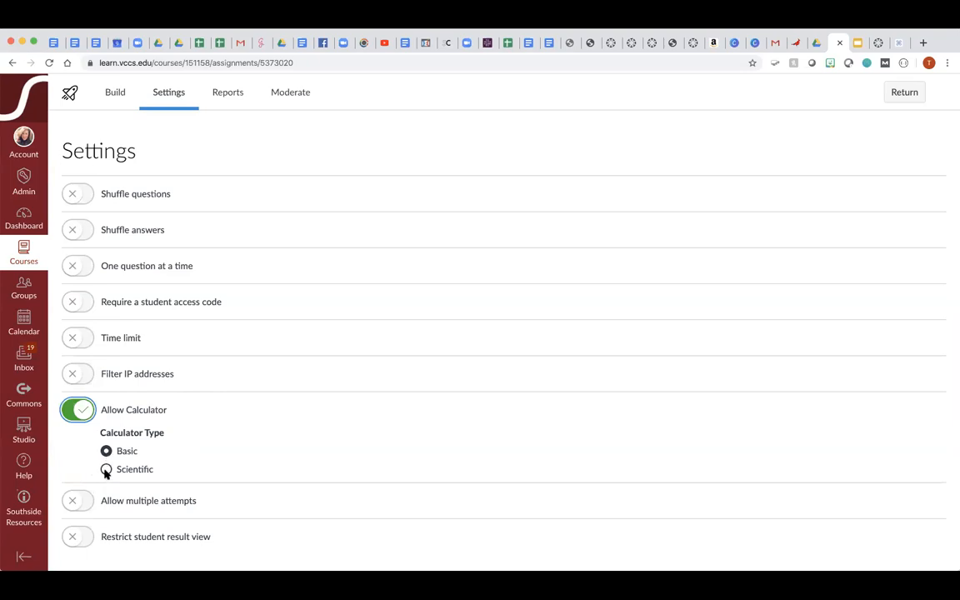
Allow multiple attempts with the highest score kept, limit them to 2, and require time between attempts.
{"action": "left_click", "coordinate": [80, 500]}
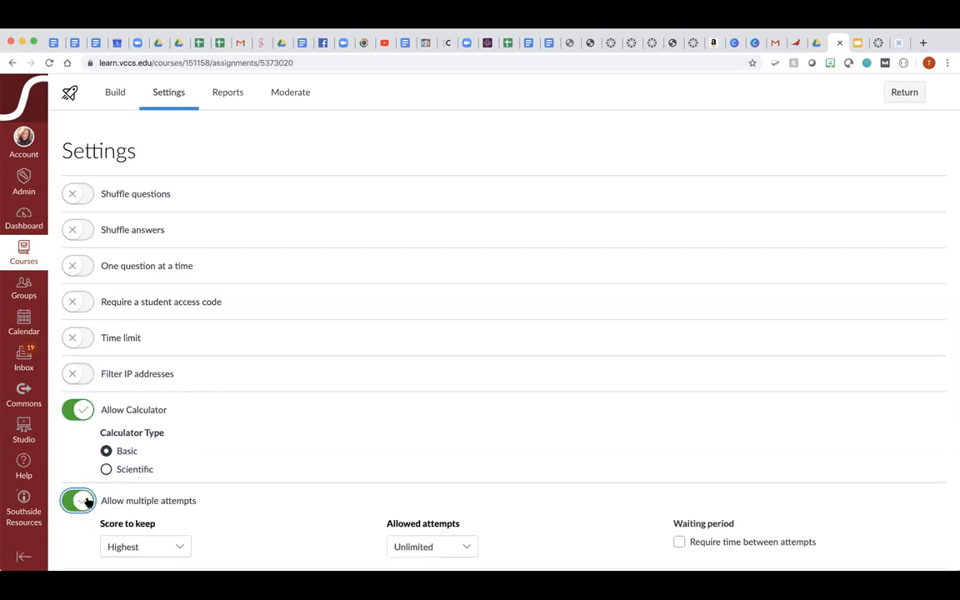
{"action": "scroll", "coordinate": [349, 450], "scroll_direction": "down", "scroll_amount": 1}
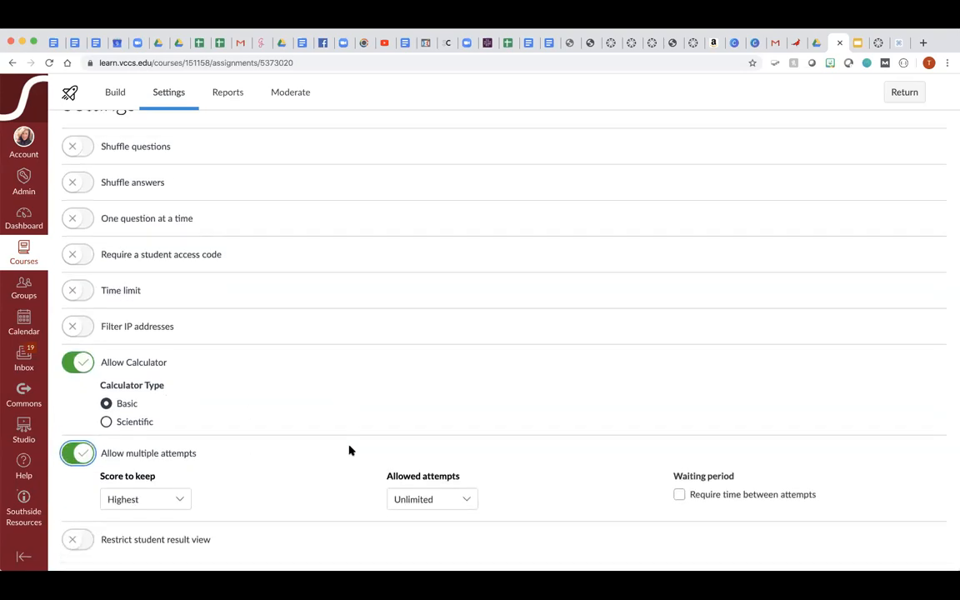
{"action": "left_click", "coordinate": [178, 499]}
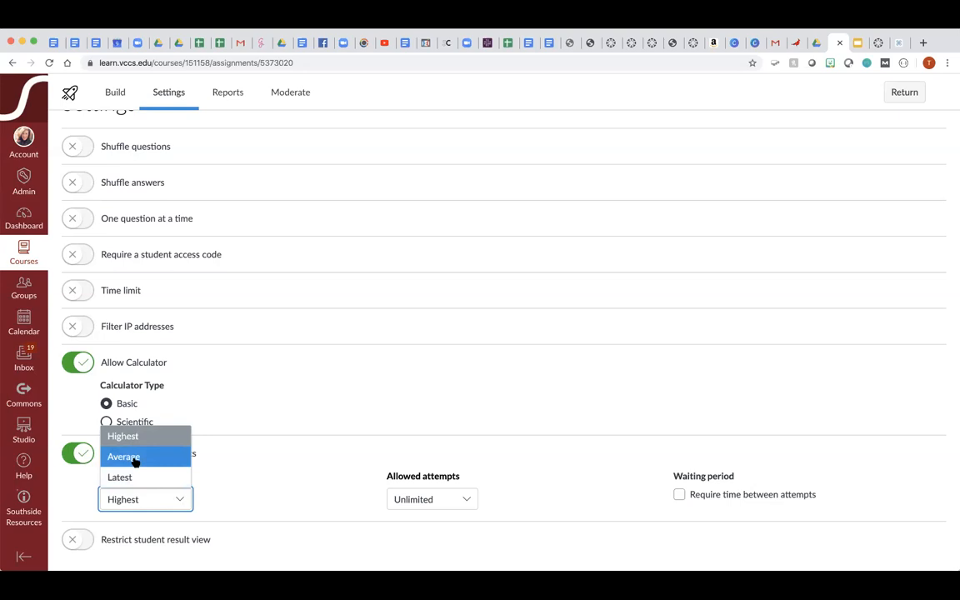
{"action": "left_click", "coordinate": [214, 501]}
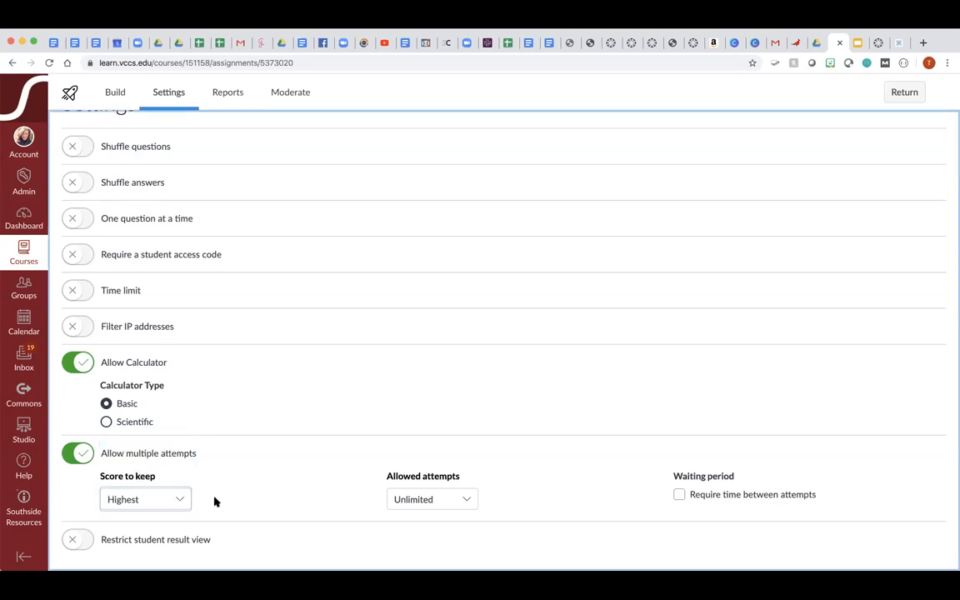
{"action": "left_click", "coordinate": [468, 500]}
{"action": "left_click", "coordinate": [442, 542]}
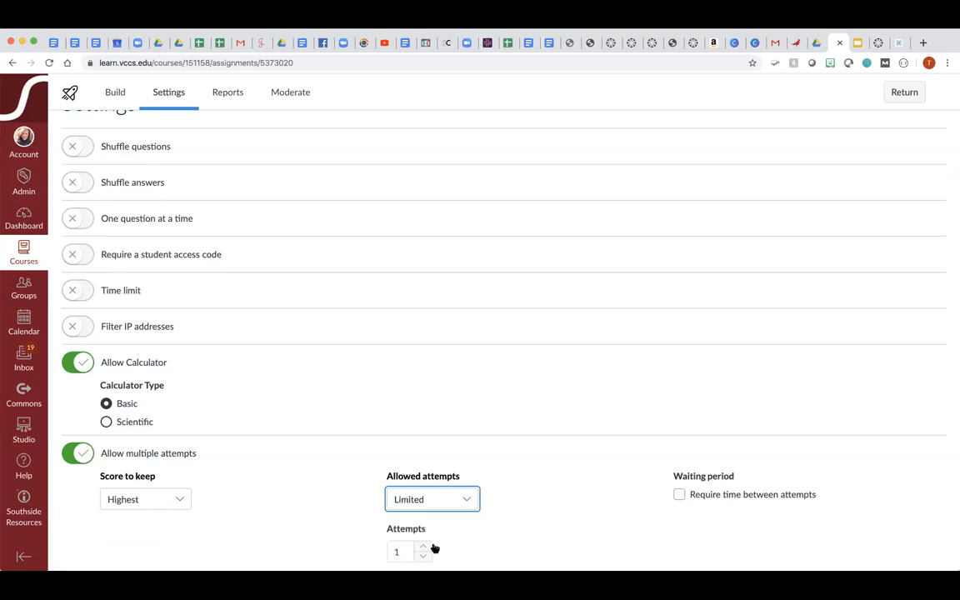
{"action": "left_click", "coordinate": [466, 499]}
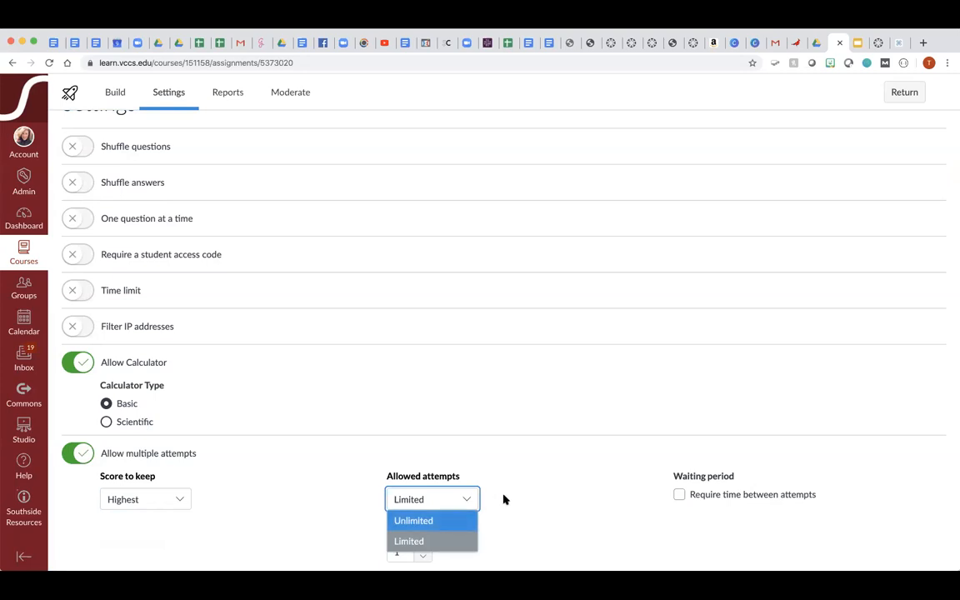
{"action": "left_click", "coordinate": [503, 497]}
{"action": "left_click", "coordinate": [422, 547]}
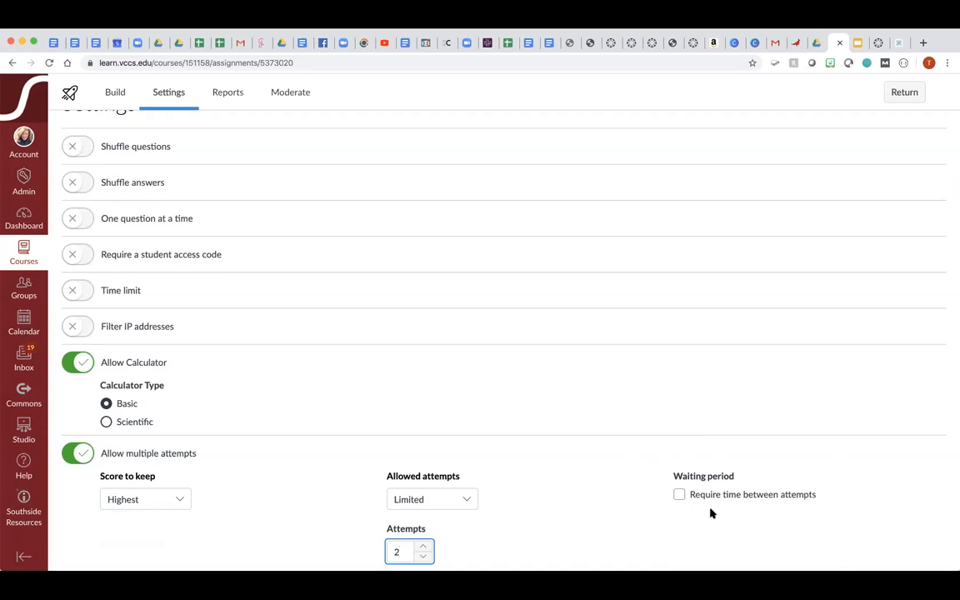
{"action": "left_click", "coordinate": [680, 495]}
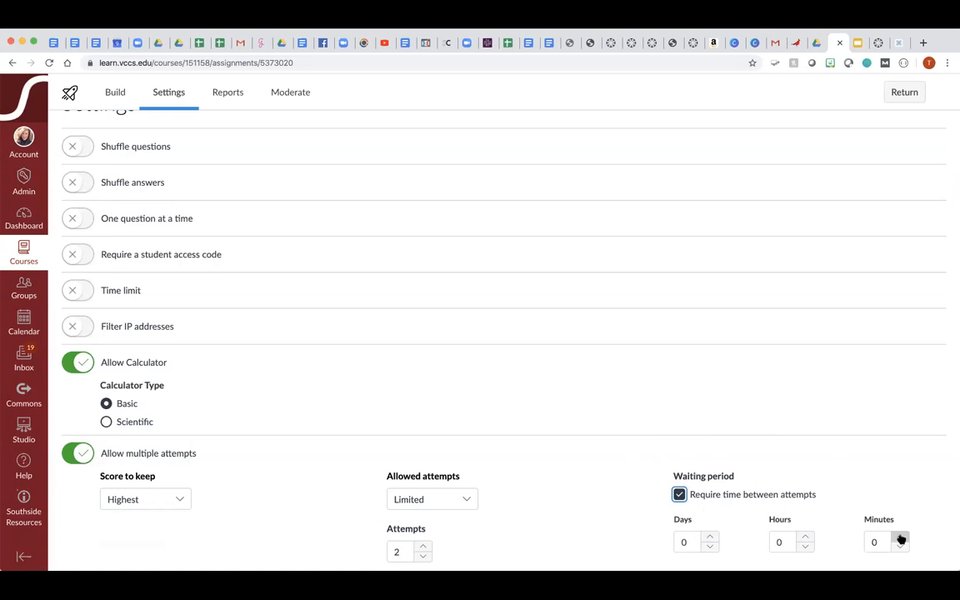
Restrict the student result view for the quiz.
{"action": "scroll", "coordinate": [889, 482], "scroll_direction": "down", "scroll_amount": 2}
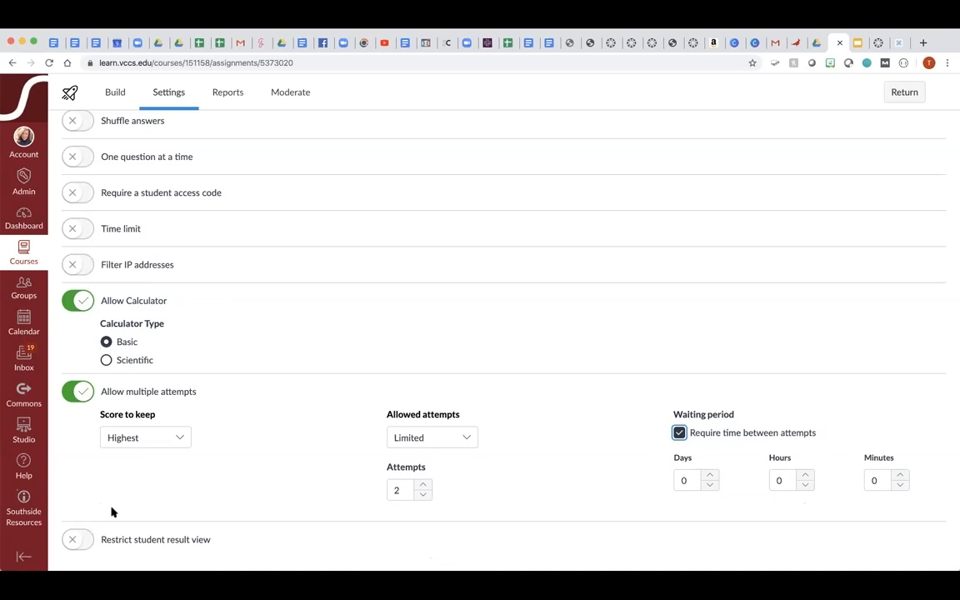
{"action": "left_click", "coordinate": [88, 541]}
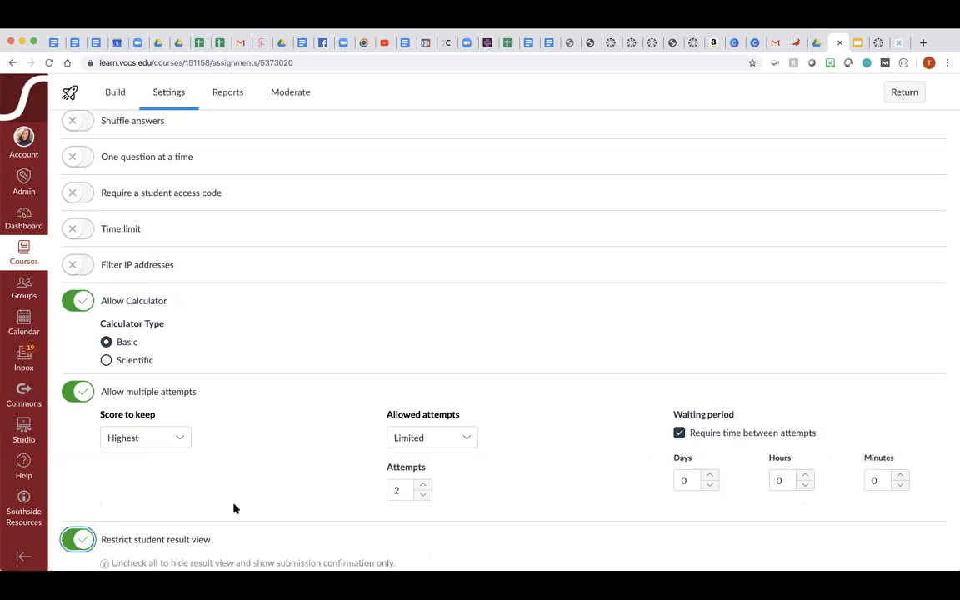
Let students see points awarded, points possible, and items and questions with their responses, correctness, correct answers and item feedback.
{"action": "scroll", "coordinate": [236, 508], "scroll_direction": "down", "scroll_amount": 3}
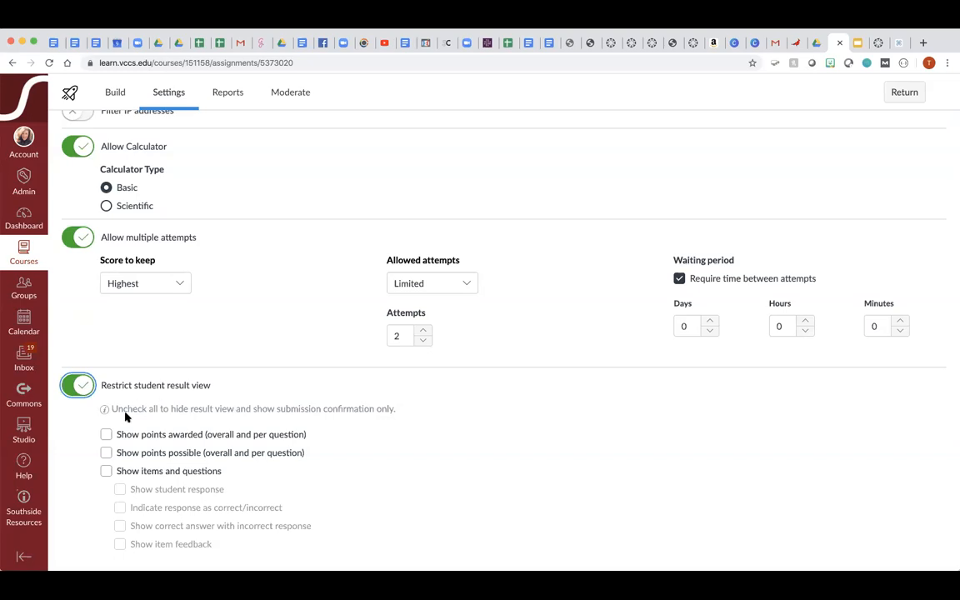
{"action": "left_click", "coordinate": [106, 435]}
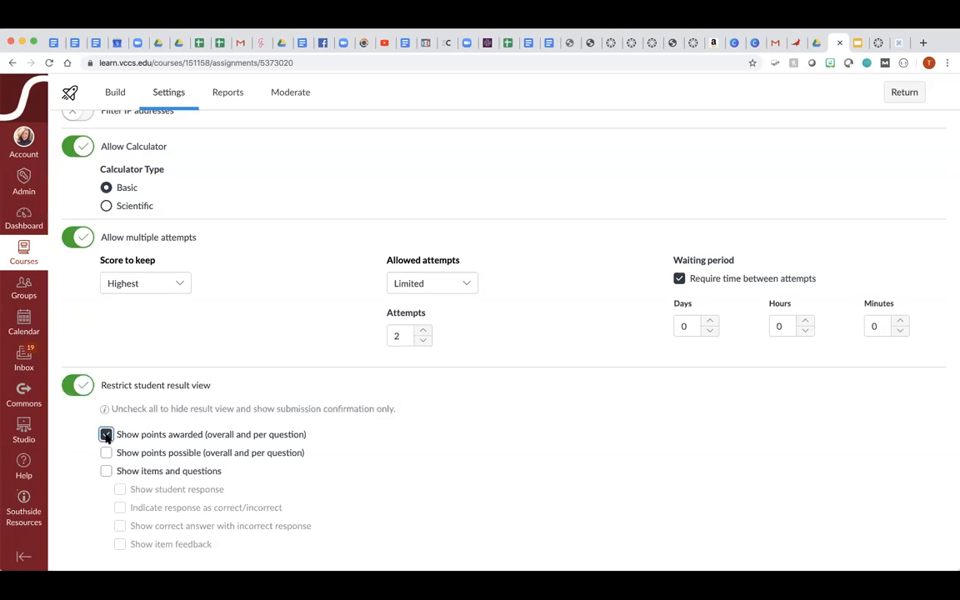
{"action": "left_click", "coordinate": [105, 453]}
{"action": "left_click", "coordinate": [106, 472]}
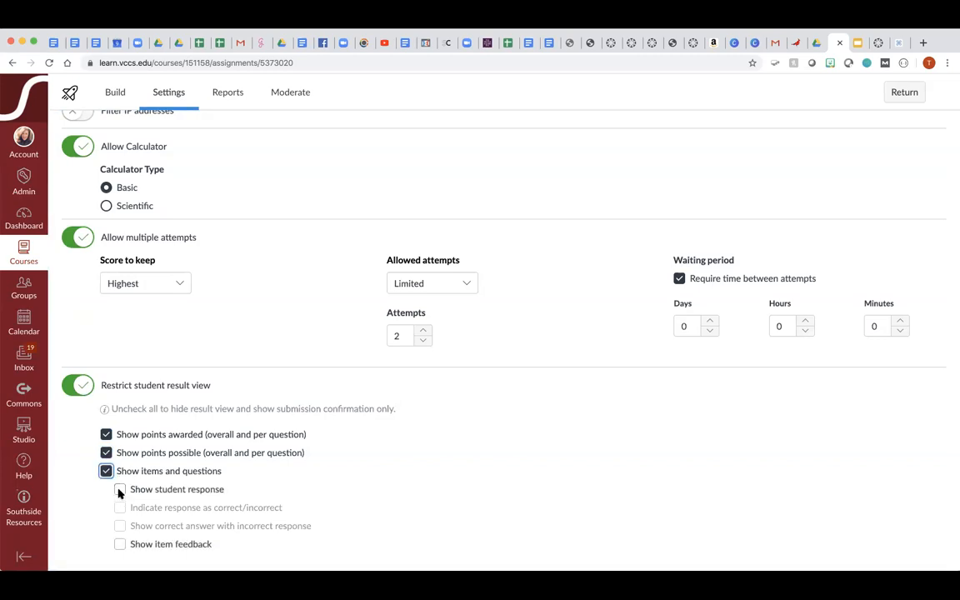
{"action": "left_click", "coordinate": [119, 491]}
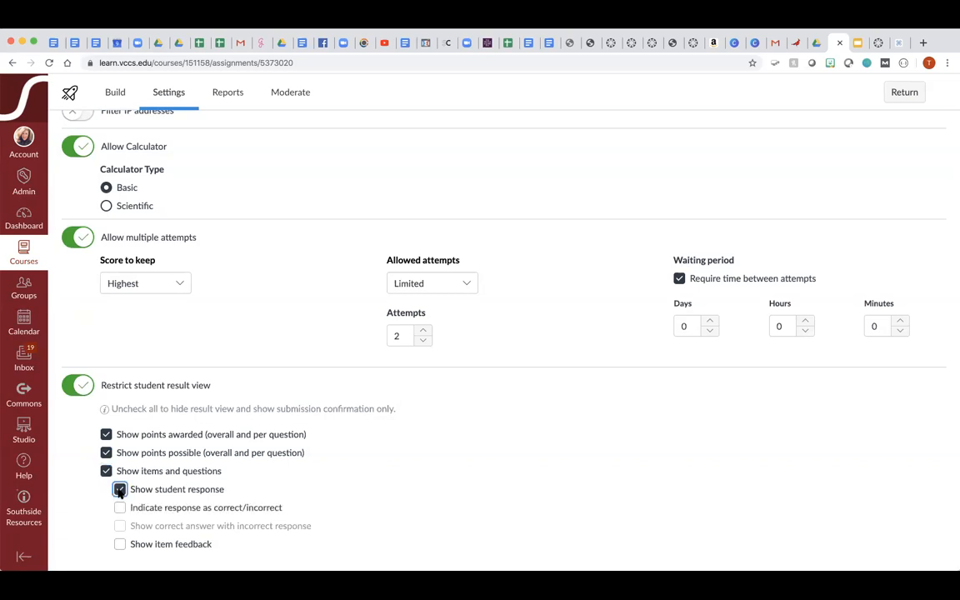
{"action": "left_click", "coordinate": [119, 545]}
{"action": "left_click", "coordinate": [119, 509]}
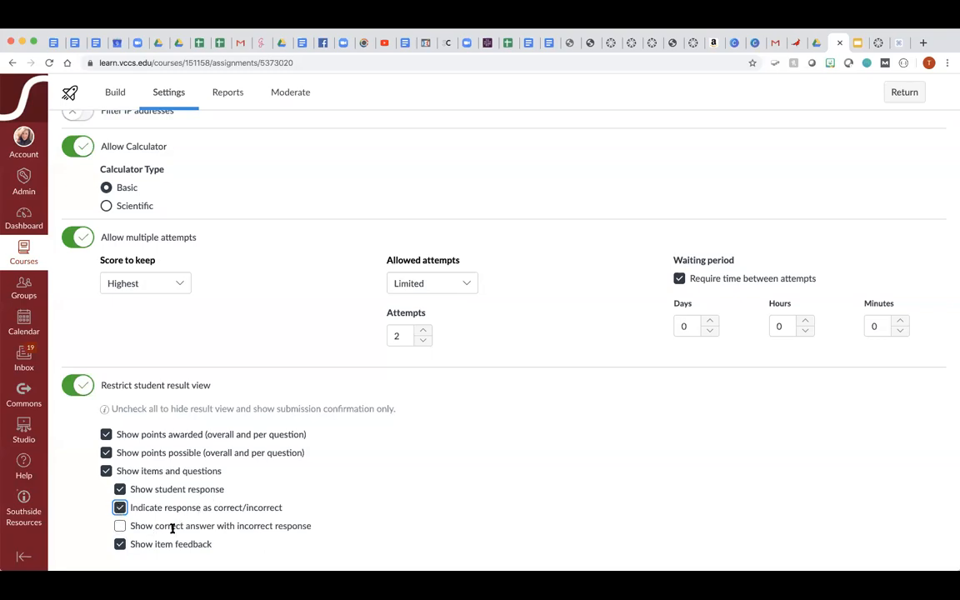
{"action": "left_click", "coordinate": [119, 527]}
Clear all the student result view options, including item feedback, items and questions, points possible and points awarded.
{"action": "left_click", "coordinate": [120, 544]}
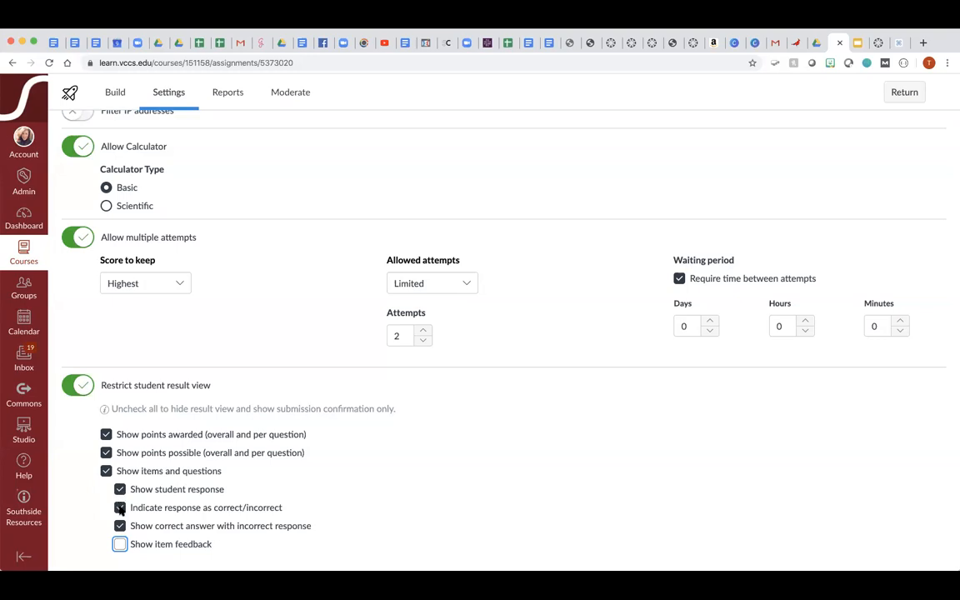
{"action": "left_click", "coordinate": [106, 471]}
{"action": "left_click", "coordinate": [106, 452]}
{"action": "left_click", "coordinate": [106, 434]}
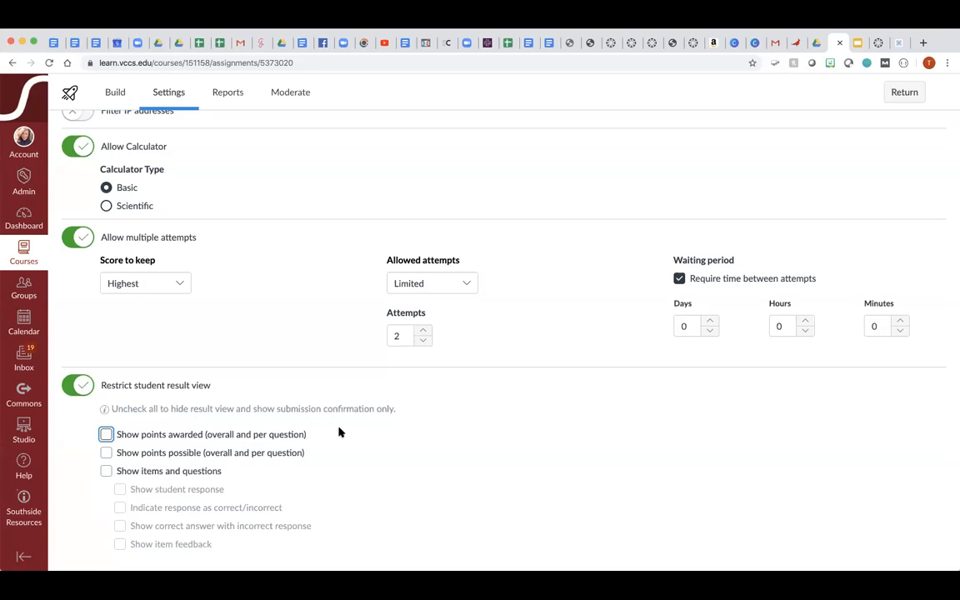
Switch to the Creating Quizzes deck in Google Slides, present it, and advance to the New Quiz Settings slide.
{"action": "scroll", "coordinate": [340, 432], "scroll_direction": "up", "scroll_amount": 3}
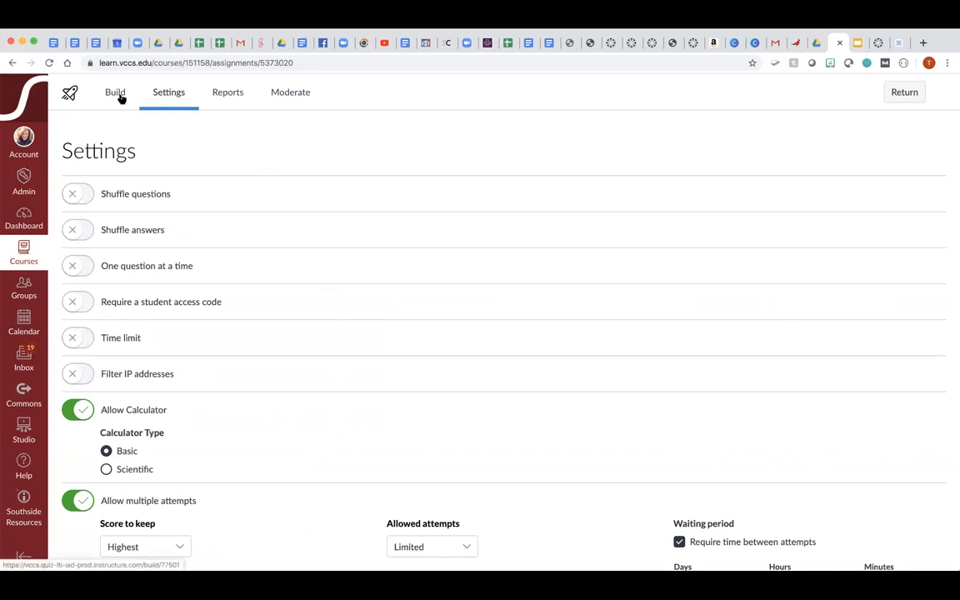
{"action": "left_click", "coordinate": [858, 45]}
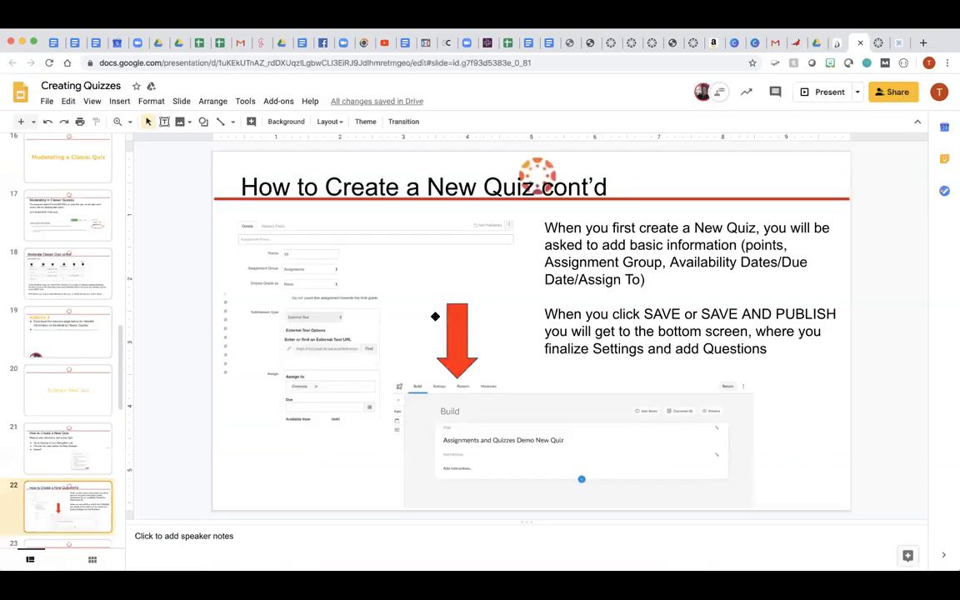
{"action": "left_click", "coordinate": [810, 96]}
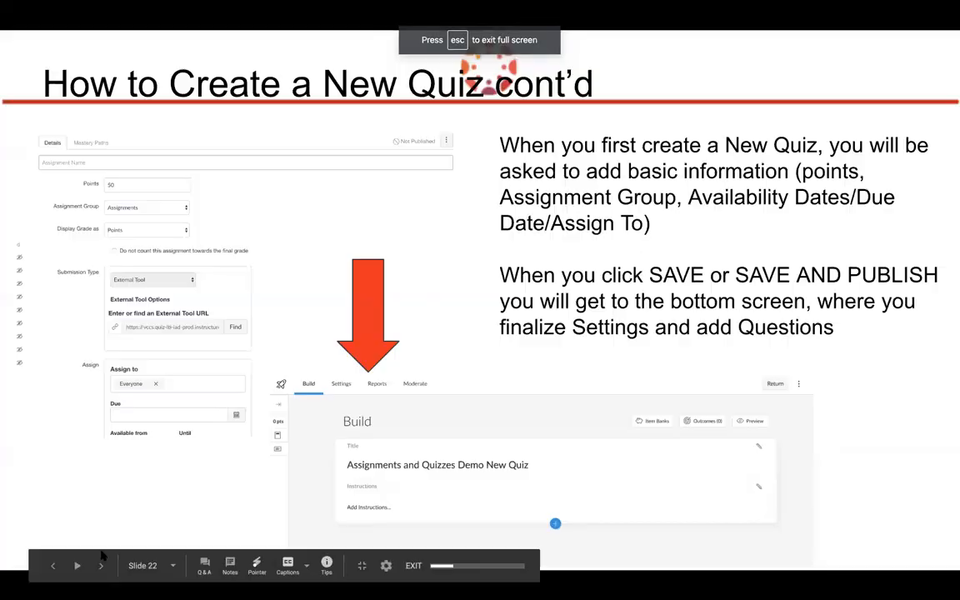
{"action": "left_click", "coordinate": [100, 566]}
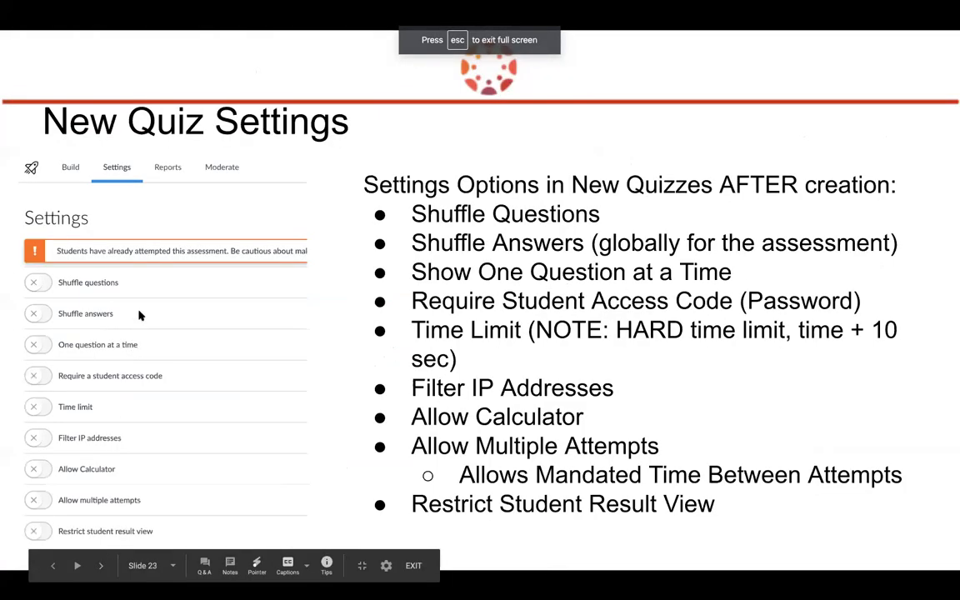
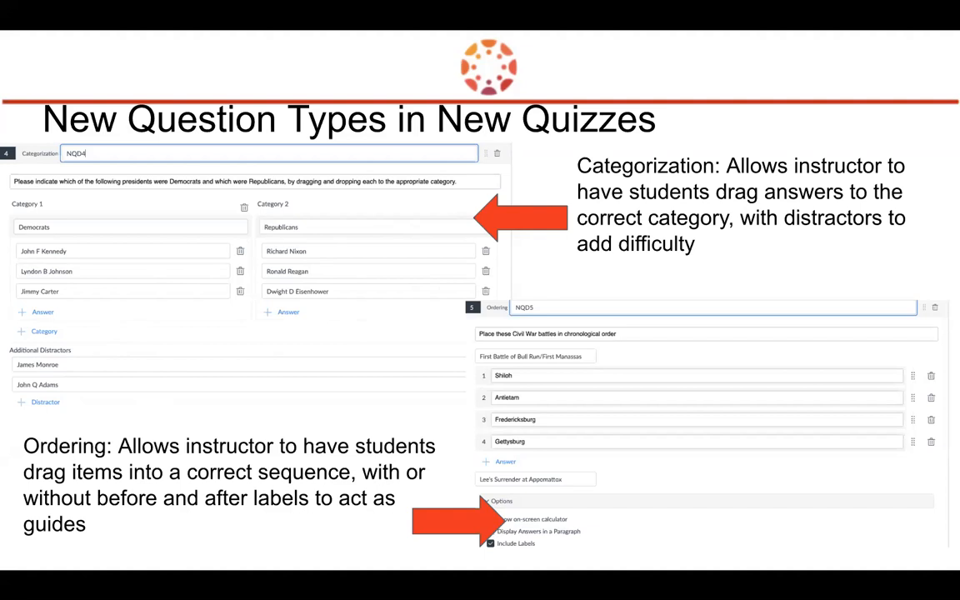
End the slideshow, switch back to the quiz's build page in Canvas, and insert a Categorization question titled "Question 1".
{"action": "key", "text": "Escape"}
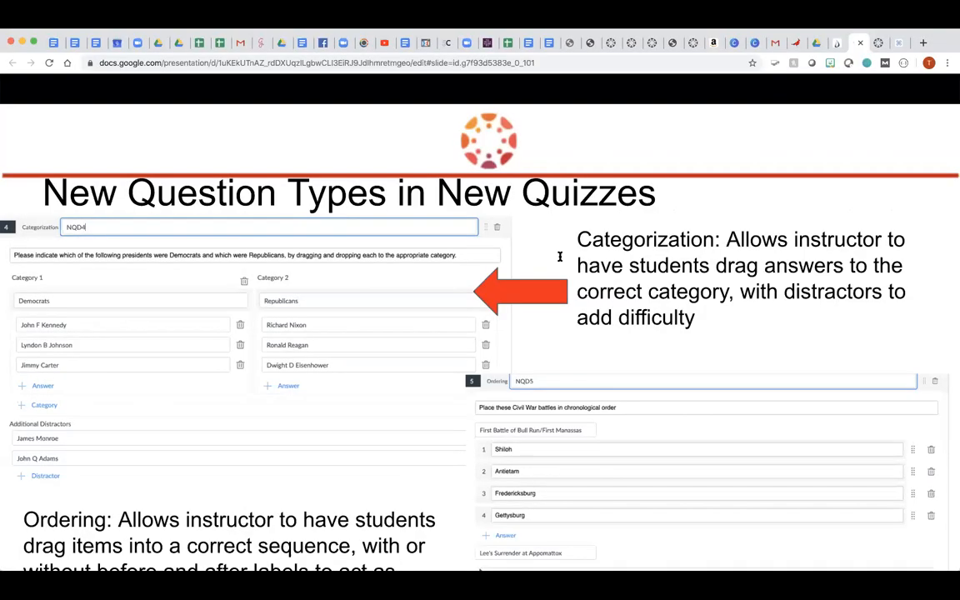
{"action": "left_click", "coordinate": [839, 43]}
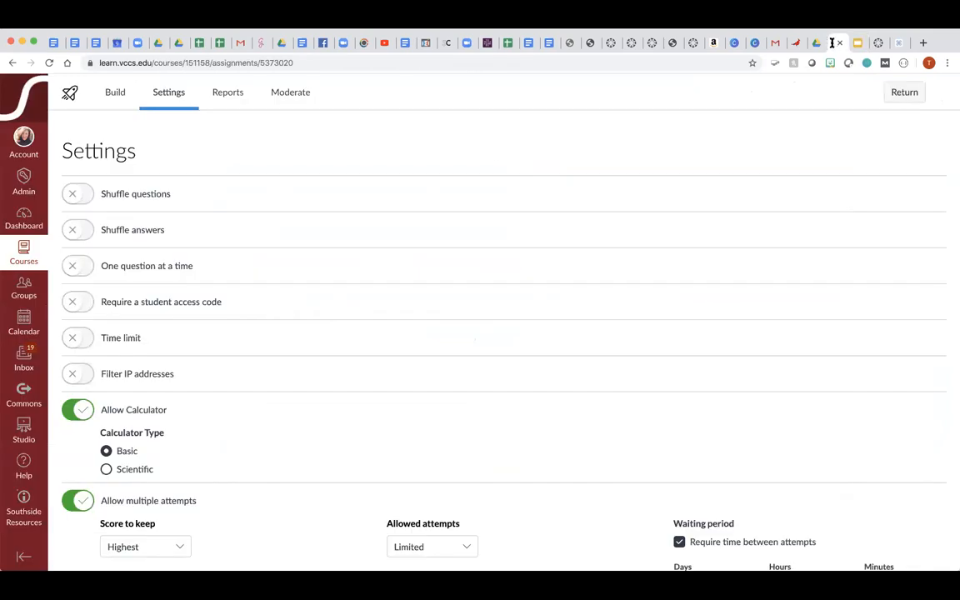
{"action": "left_click", "coordinate": [117, 92]}
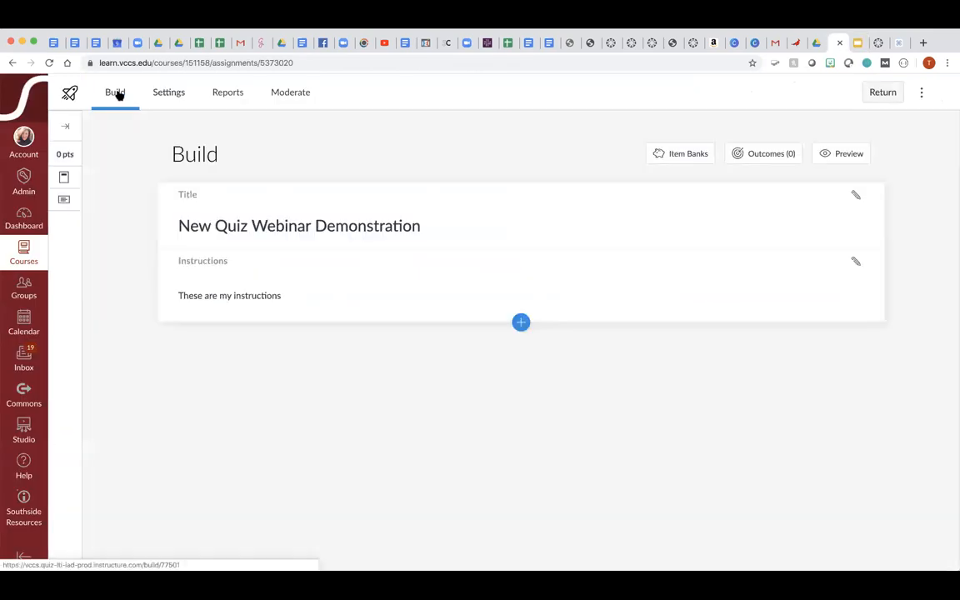
{"action": "left_click", "coordinate": [521, 322]}
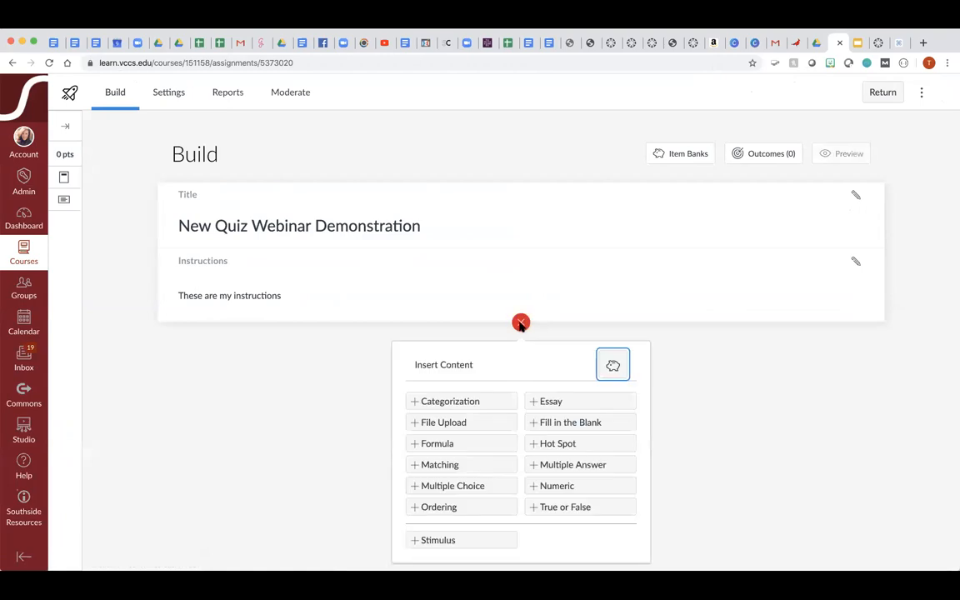
{"action": "left_click", "coordinate": [463, 403]}
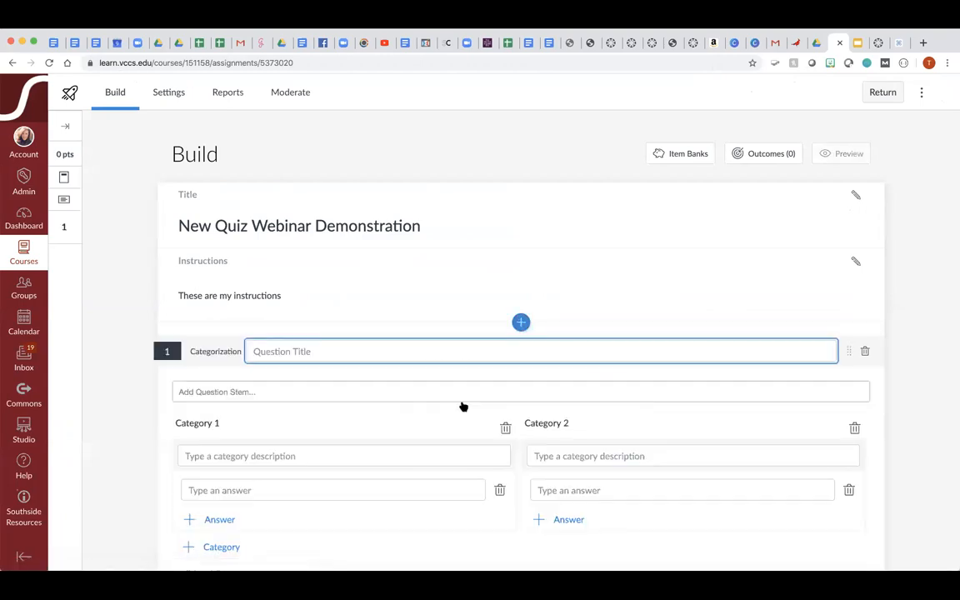
{"action": "type", "text": "Question 1"}
Enter "Examples of food types" as the question stem and describe the two categories as Italian and Mexican.
{"action": "left_click", "coordinate": [294, 391]}
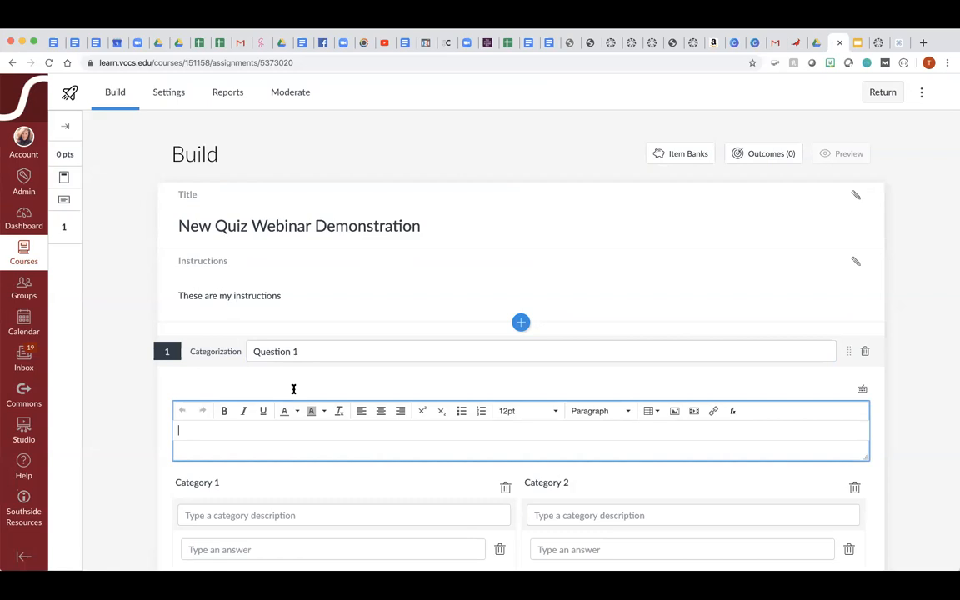
{"action": "type", "text": "Examples of food types"}
{"action": "scroll", "coordinate": [428, 403], "scroll_direction": "down", "scroll_amount": 4}
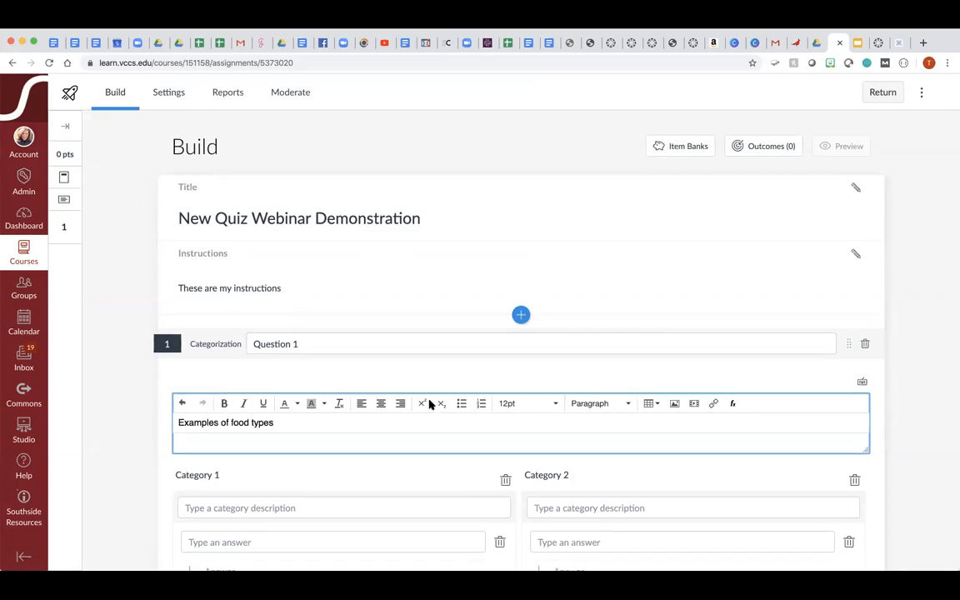
{"action": "left_click", "coordinate": [255, 363]}
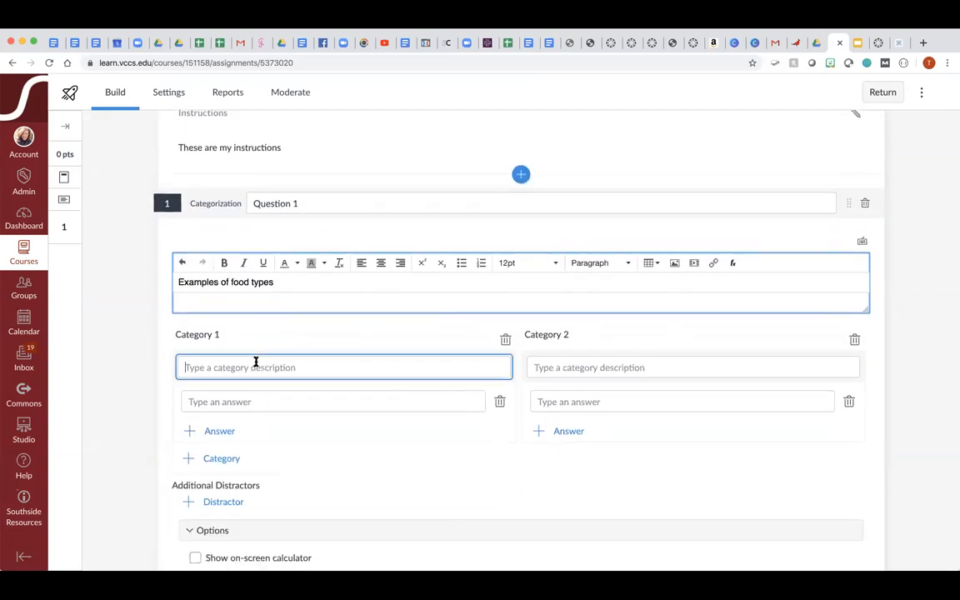
{"action": "type", "text": "Italian"}
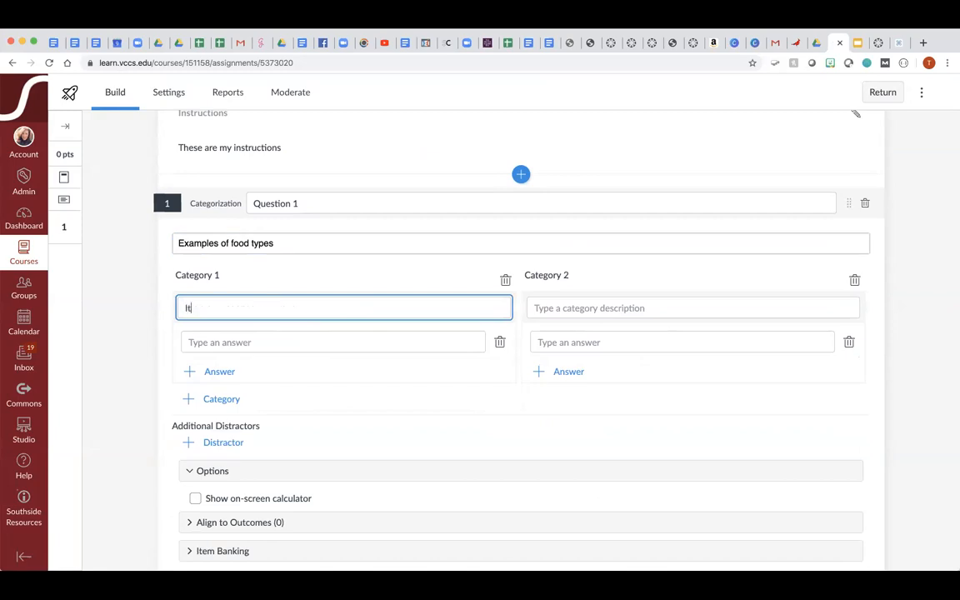
{"action": "left_click", "coordinate": [579, 310]}
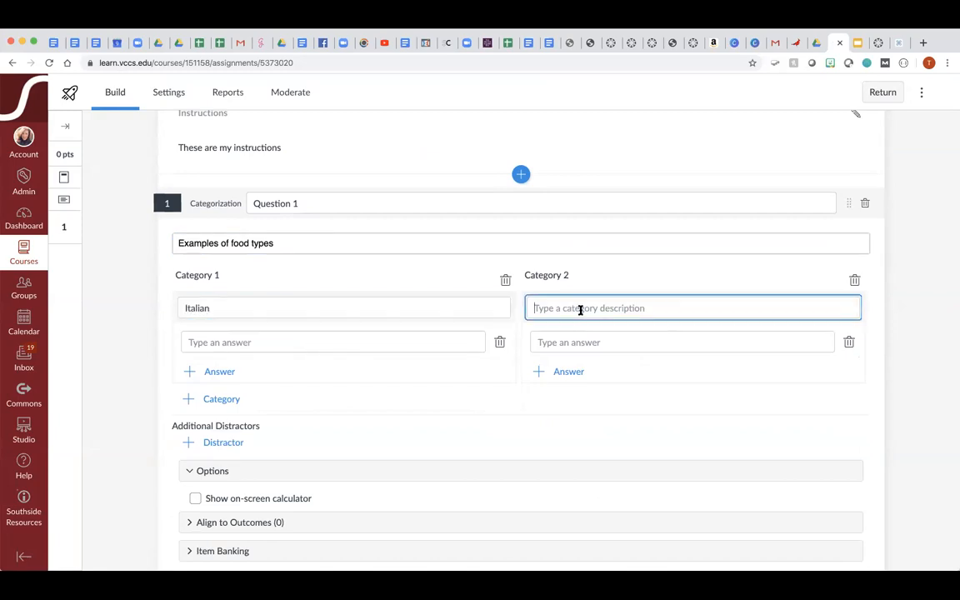
{"action": "type", "text": "Mexican"}
Add Spaghetti and Lasagna as the answers of the Italian category.
{"action": "left_click", "coordinate": [395, 343]}
{"action": "type", "text": "Spagh"}
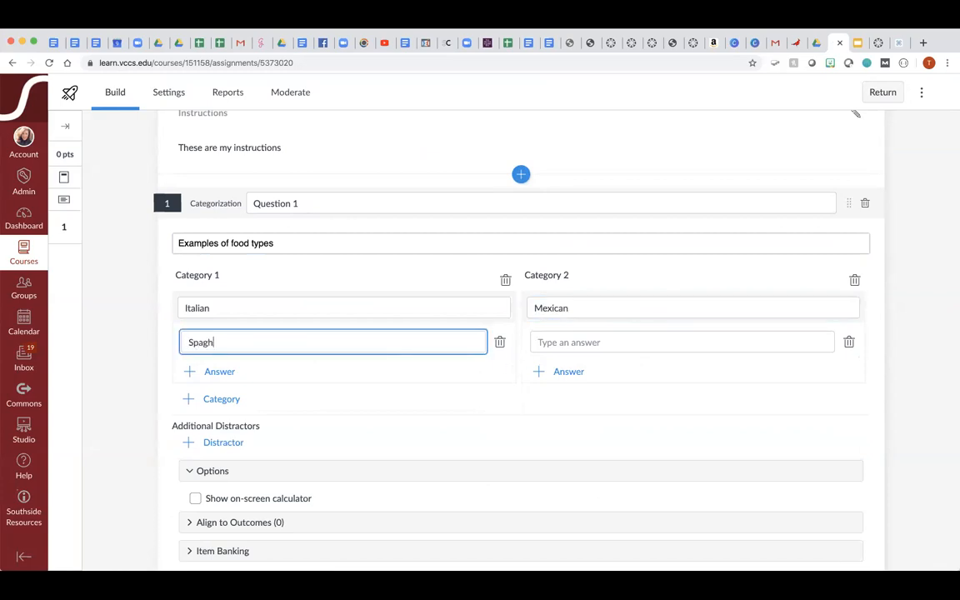
{"action": "type", "text": "etti"}
{"action": "left_click", "coordinate": [221, 373]}
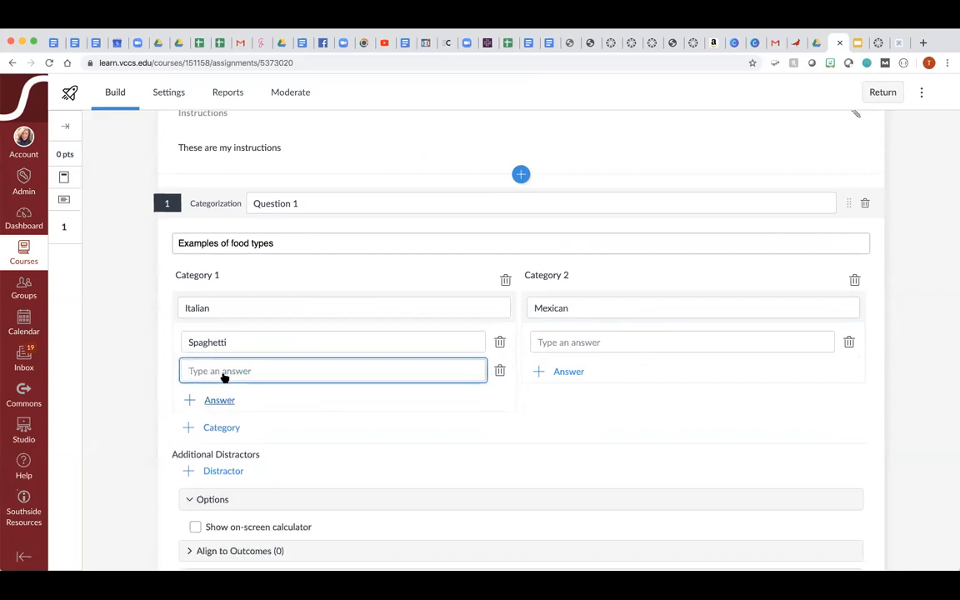
{"action": "type", "text": "Lasagna"}
Add Tacos and Enchiladas as the answers of the Mexican category.
{"action": "left_click", "coordinate": [559, 340]}
{"action": "type", "text": "Tacos"}
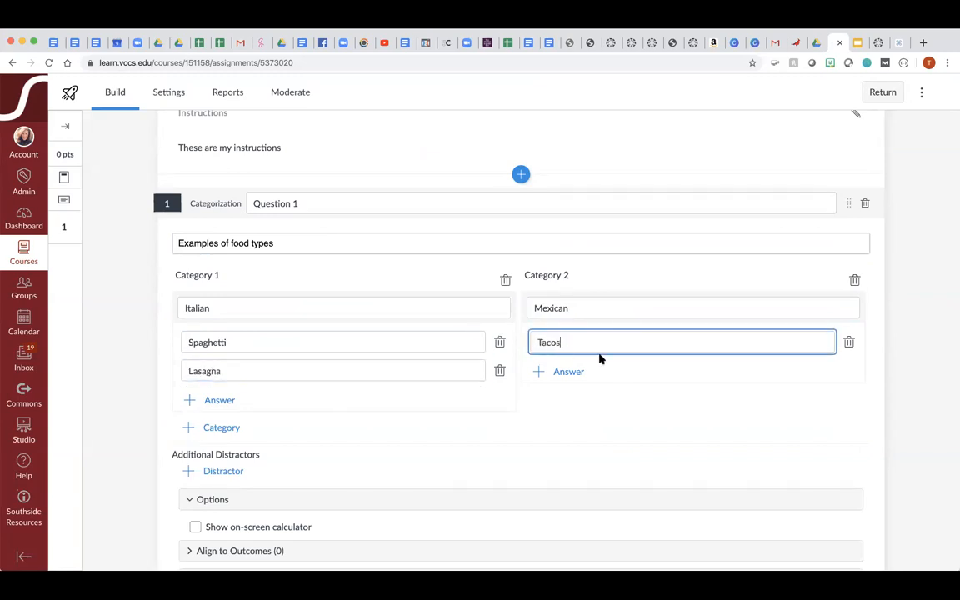
{"action": "left_click", "coordinate": [581, 372]}
{"action": "type", "text": "E"}
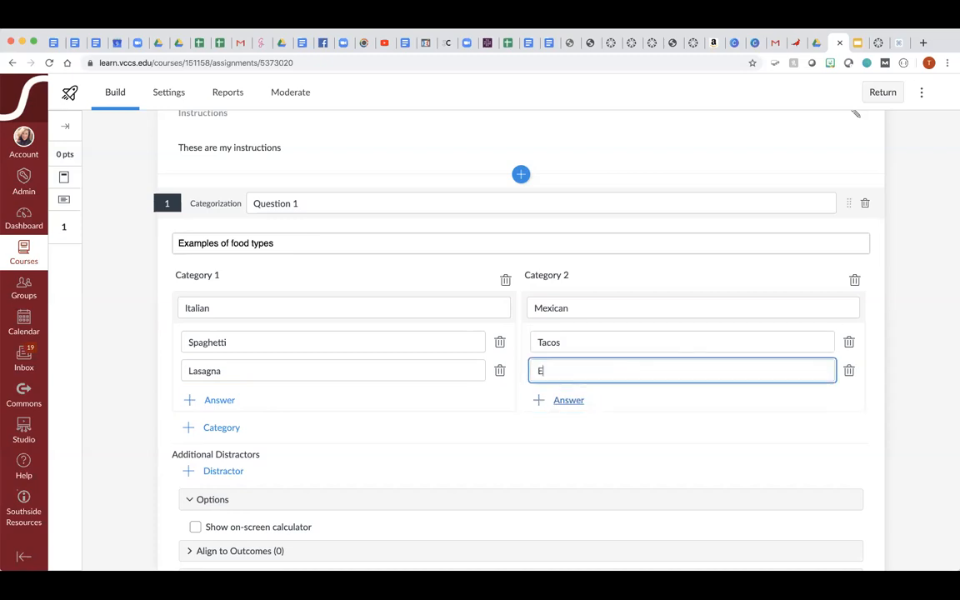
{"action": "type", "text": "nchilad"}
{"action": "key", "text": "BackSpace"}
{"action": "key", "text": "BackSpace"}
{"action": "type", "text": "adsa"}
{"action": "key", "text": "BackSpace"}
{"action": "key", "text": "BackSpace"}
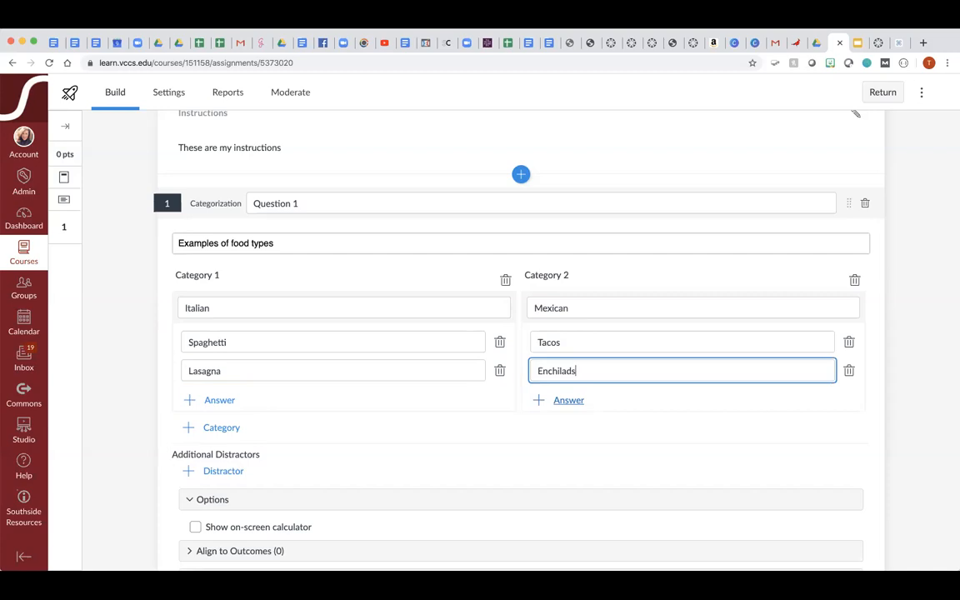
{"action": "type", "text": "as"}
Add Fried Chicken and French Fries as additional distractors for the categorization question.
{"action": "scroll", "coordinate": [224, 478], "scroll_direction": "down", "scroll_amount": 2}
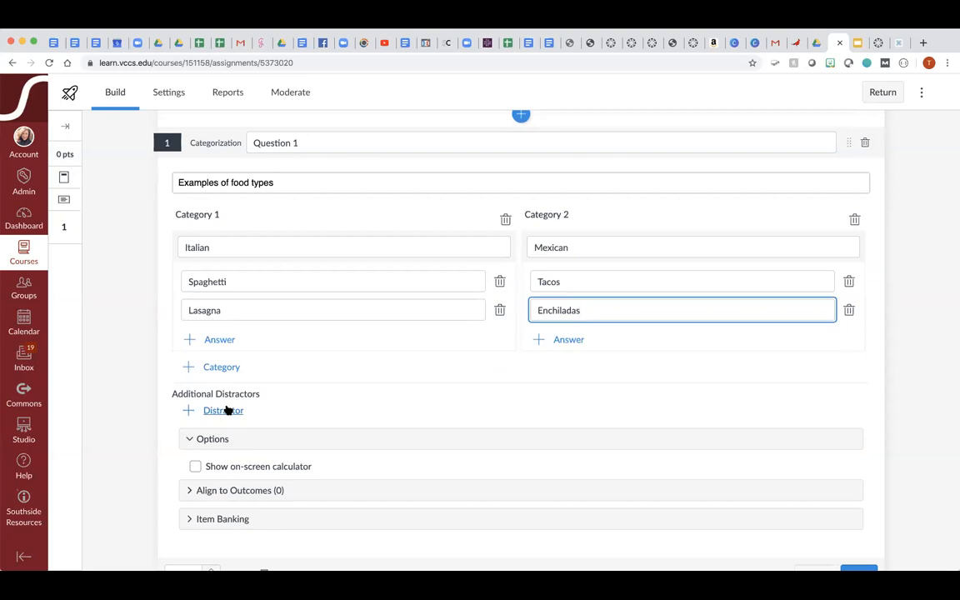
{"action": "left_click", "coordinate": [226, 410]}
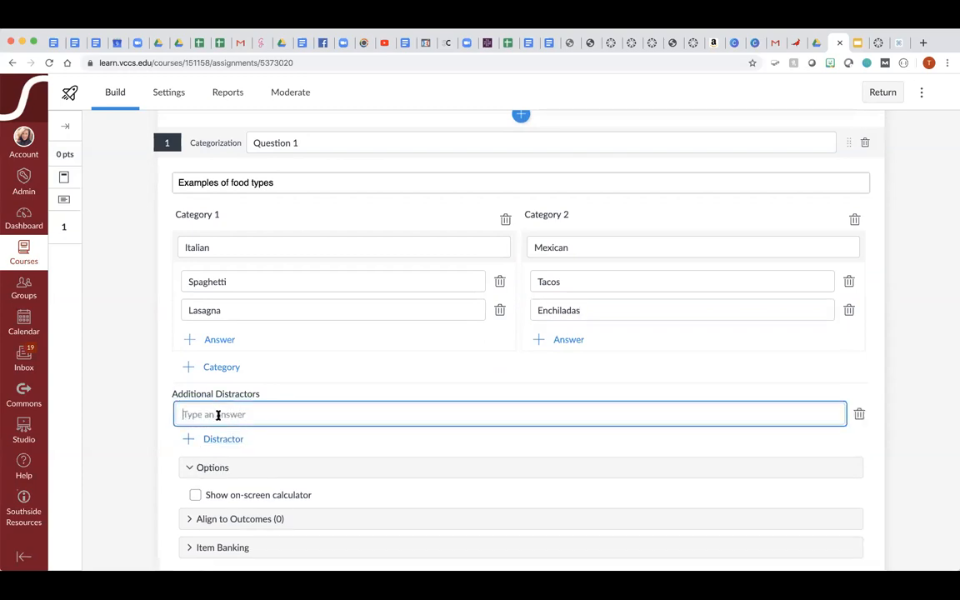
{"action": "type", "text": "Fried Chicken"}
{"action": "left_click", "coordinate": [218, 440]}
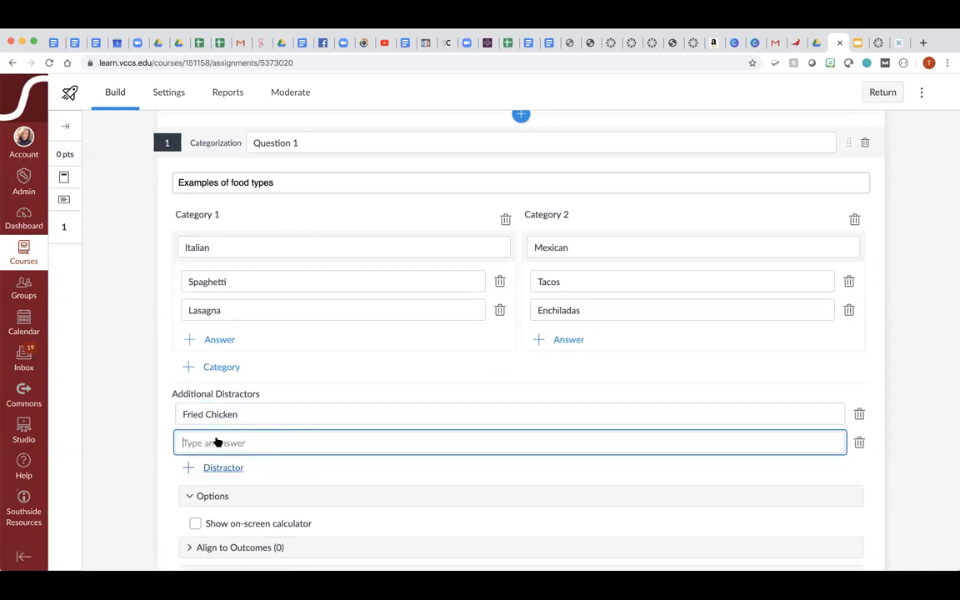
{"action": "type", "text": "French Fries"}
Examine the question's options for aligning to outcomes and adding it to an item bank.
{"action": "scroll", "coordinate": [358, 442], "scroll_direction": "down", "scroll_amount": 2}
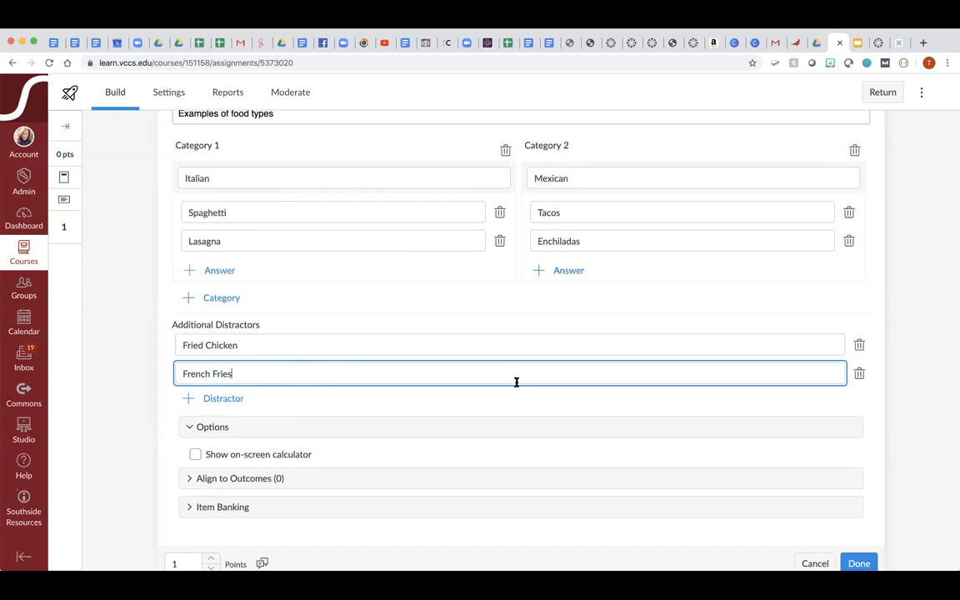
{"action": "scroll", "coordinate": [517, 381], "scroll_direction": "down", "scroll_amount": 2}
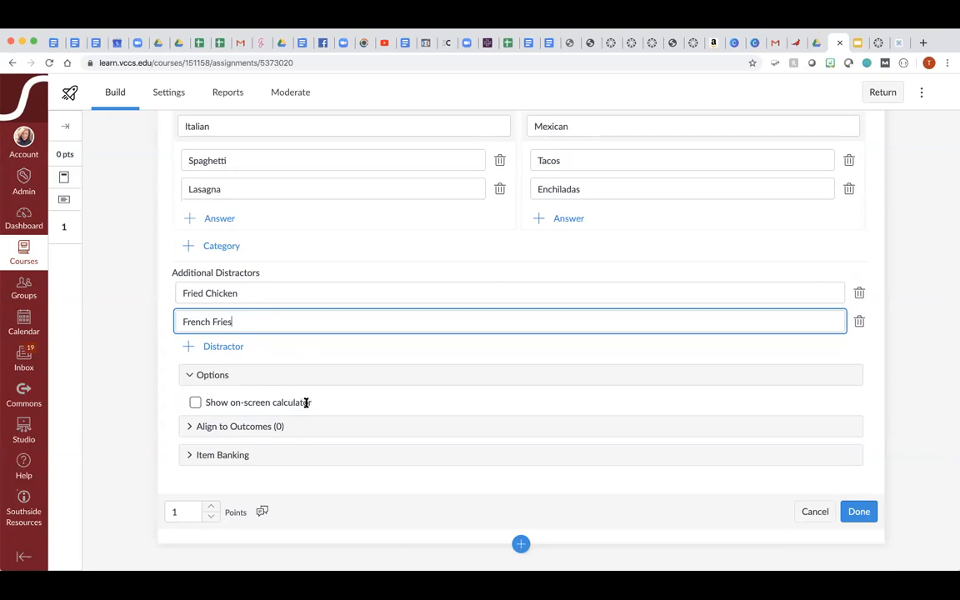
{"action": "left_click", "coordinate": [219, 428]}
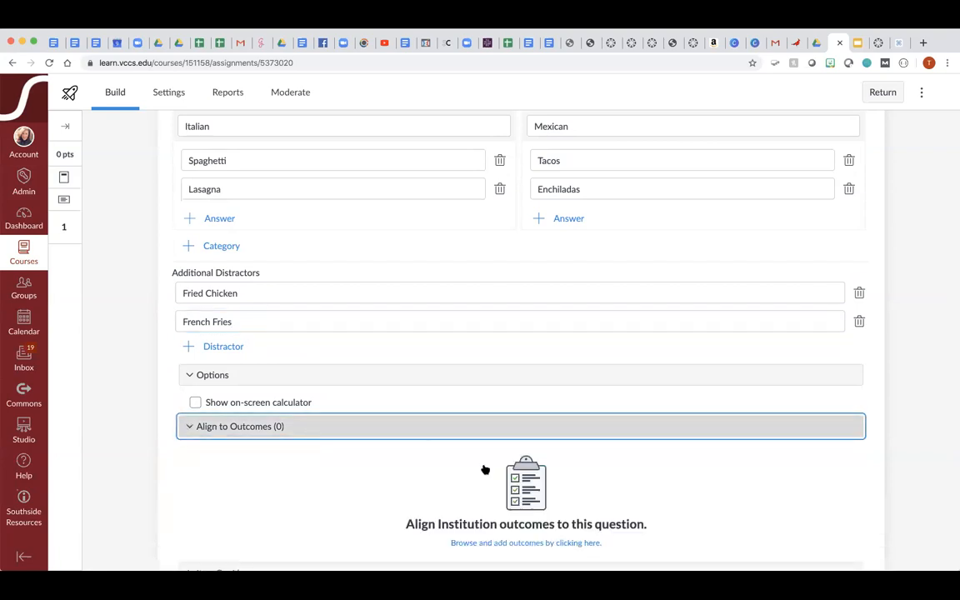
{"action": "scroll", "coordinate": [388, 491], "scroll_direction": "down", "scroll_amount": 3}
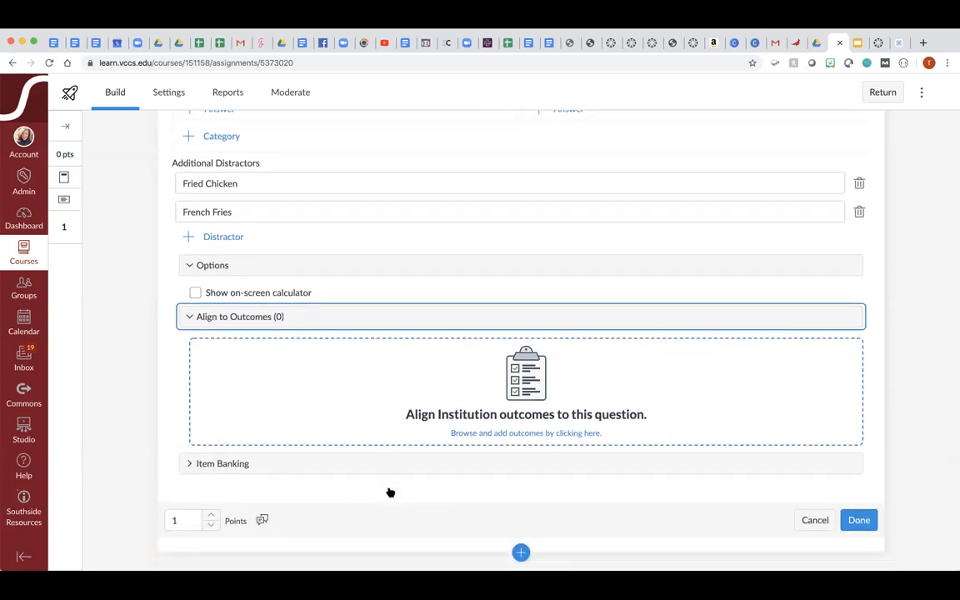
{"action": "left_click", "coordinate": [236, 464]}
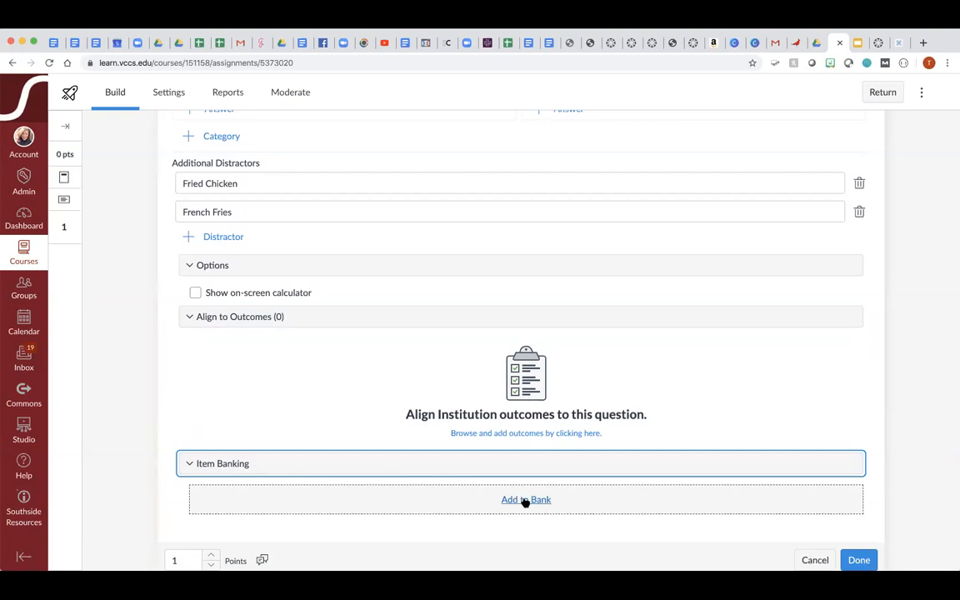
{"action": "scroll", "coordinate": [525, 503], "scroll_direction": "down", "scroll_amount": 1}
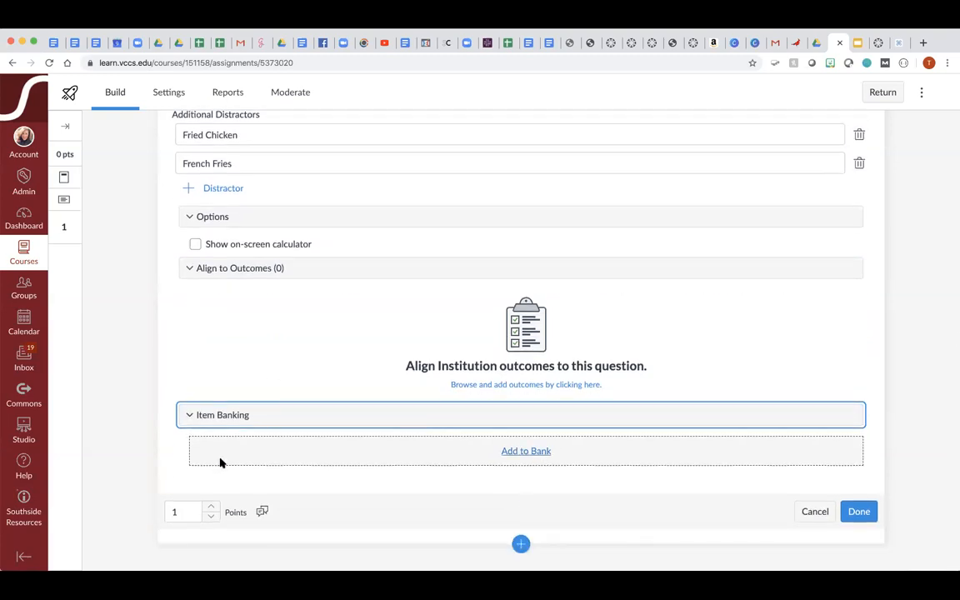
Set the categorization question to 5 points and save it, viewing the student feedback form without entering any feedback.
{"action": "left_click", "coordinate": [212, 508]}
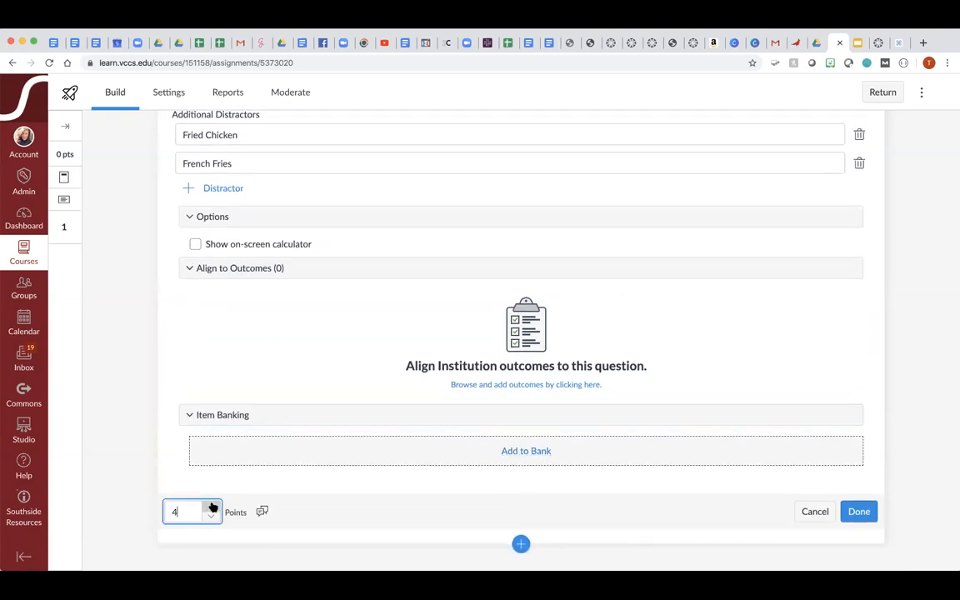
{"action": "left_click", "coordinate": [262, 511]}
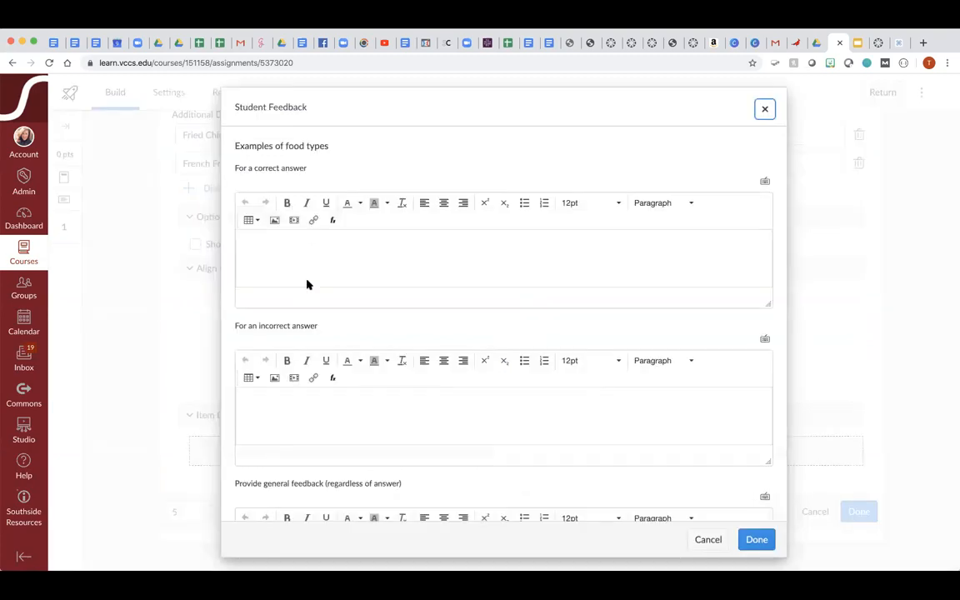
{"action": "left_click", "coordinate": [708, 540]}
{"action": "left_click", "coordinate": [858, 512]}
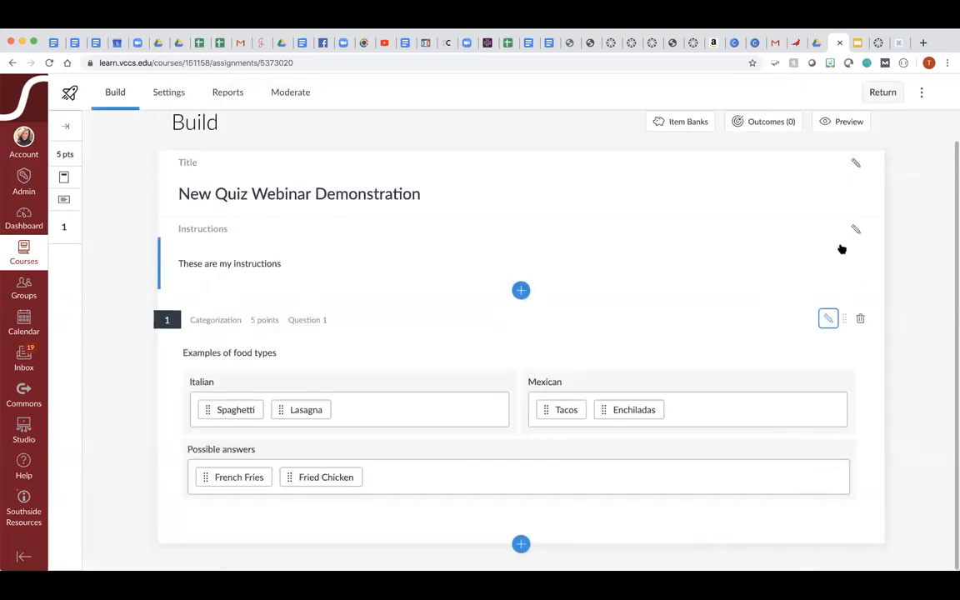
Switch to the Creating Quizzes deck in Google Slides and present the New Question Types in New Quizzes slide.
{"action": "left_click", "coordinate": [857, 42]}
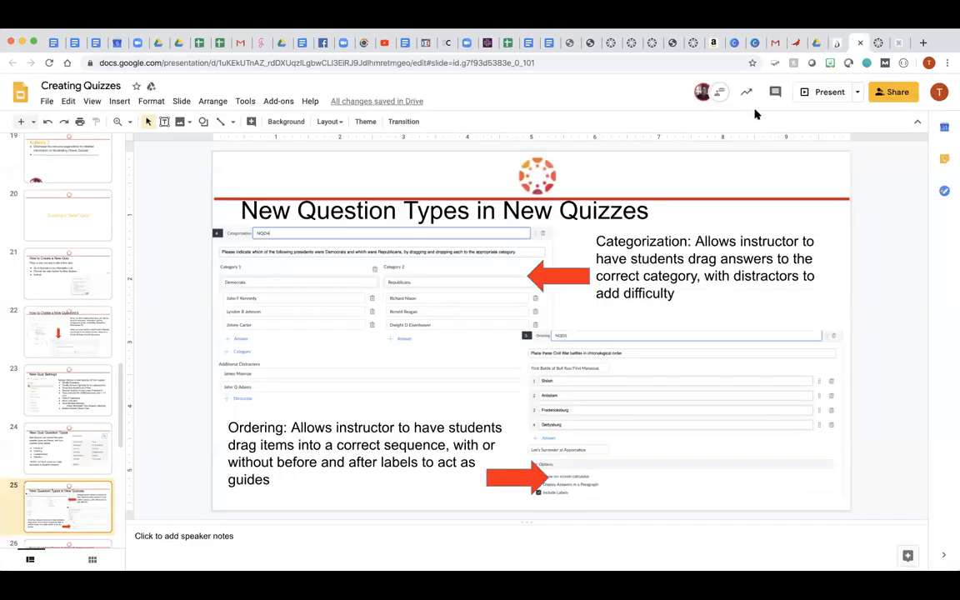
{"action": "left_click", "coordinate": [813, 92]}
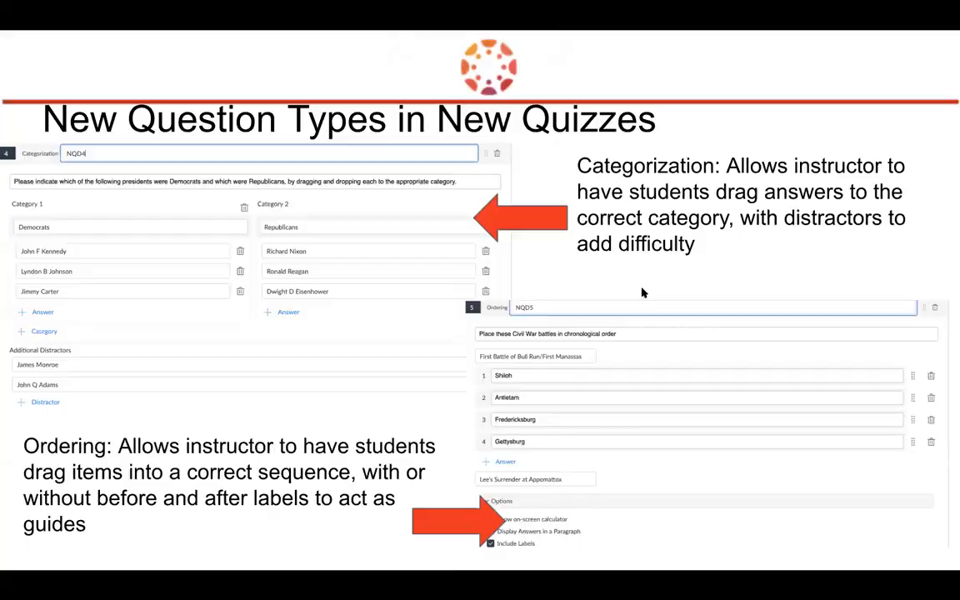
{"action": "key", "text": "Escape"}
Return to the quiz in Canvas and add an ordering question titled Question 2 with the stem "List classes in the order they must be taken".
{"action": "left_click", "coordinate": [838, 43]}
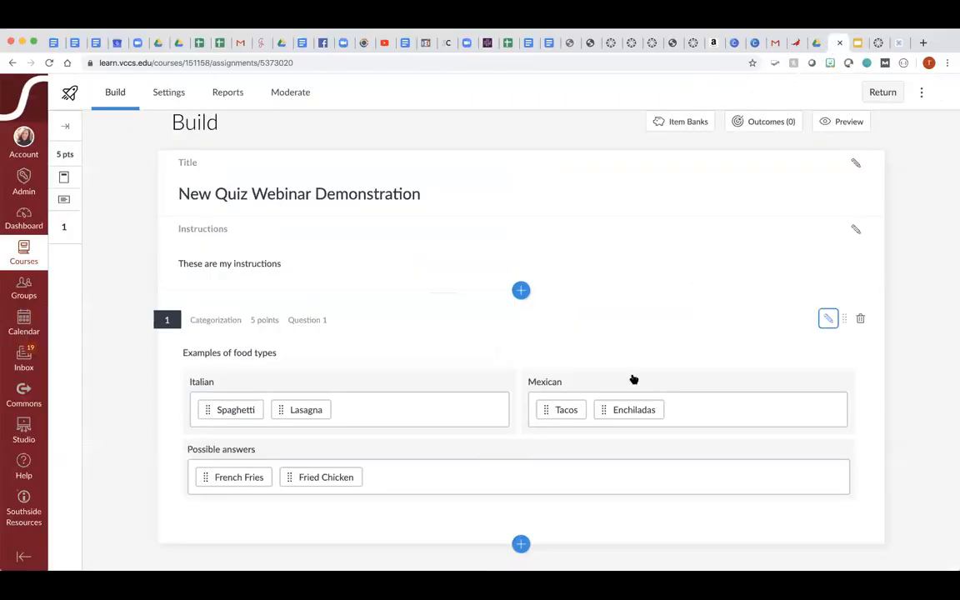
{"action": "left_click", "coordinate": [521, 543]}
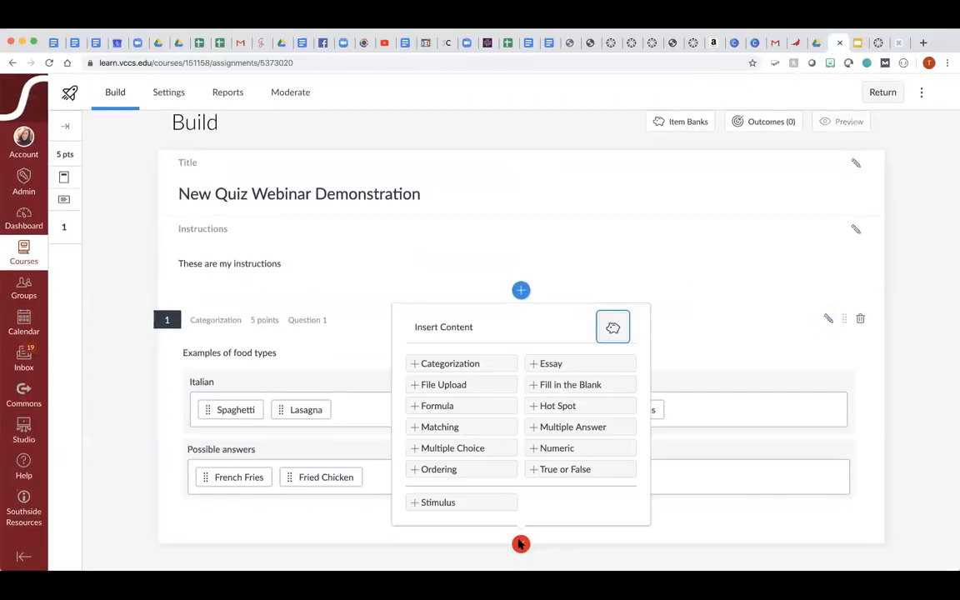
{"action": "left_click", "coordinate": [469, 473]}
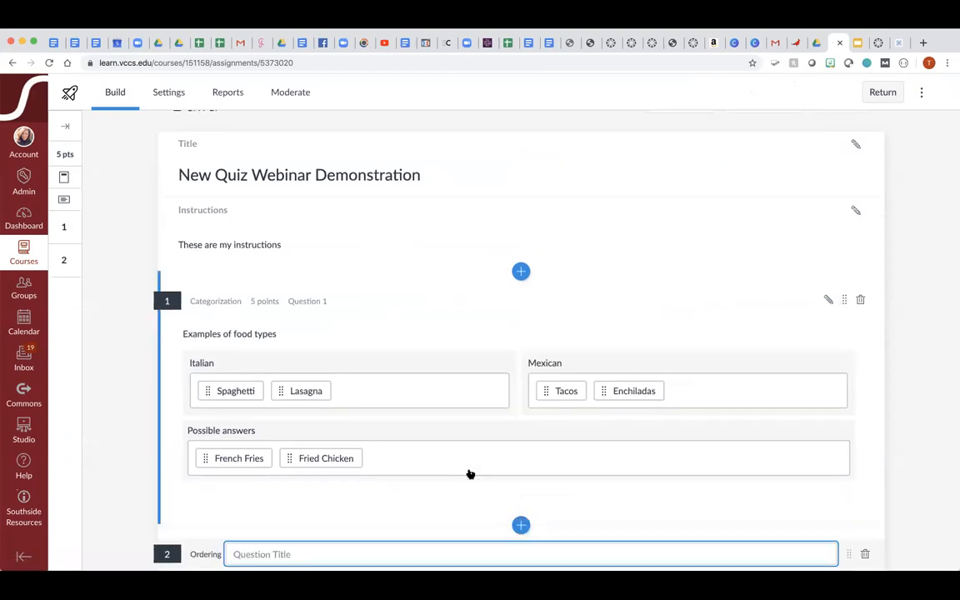
{"action": "scroll", "coordinate": [452, 459], "scroll_direction": "down", "scroll_amount": 5}
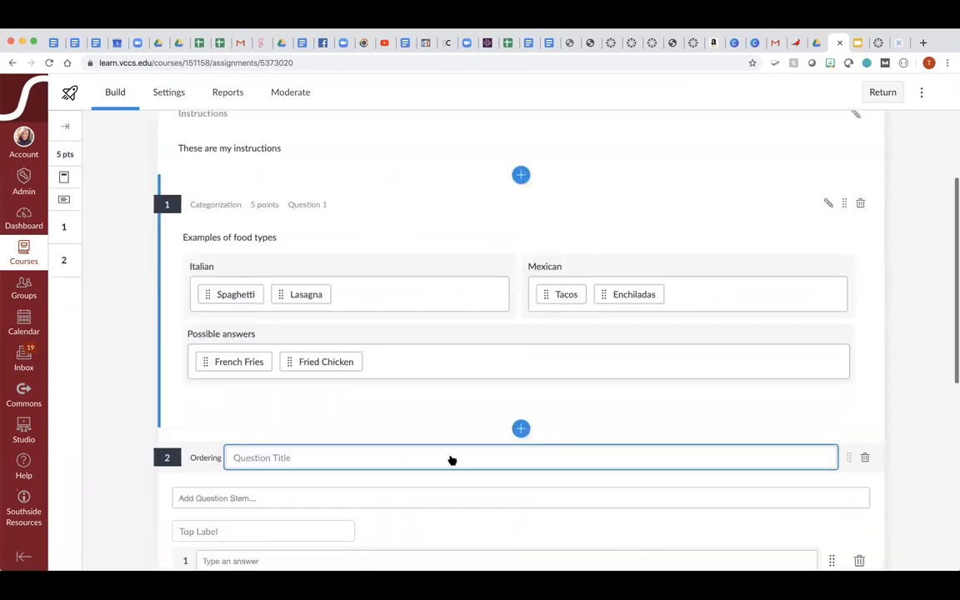
{"action": "type", "text": "Question 2"}
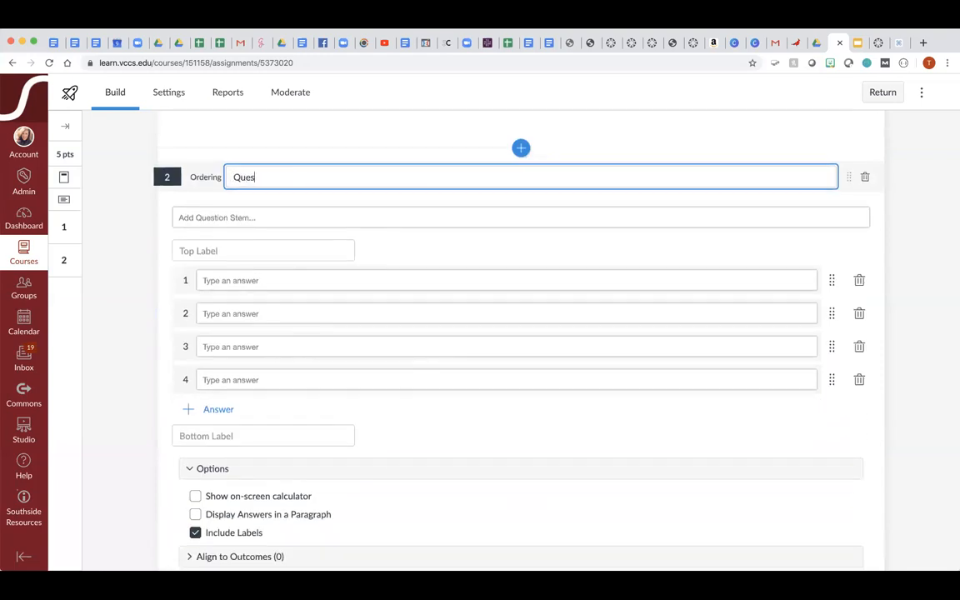
{"action": "left_click", "coordinate": [272, 217]}
{"action": "type", "text": "List"}
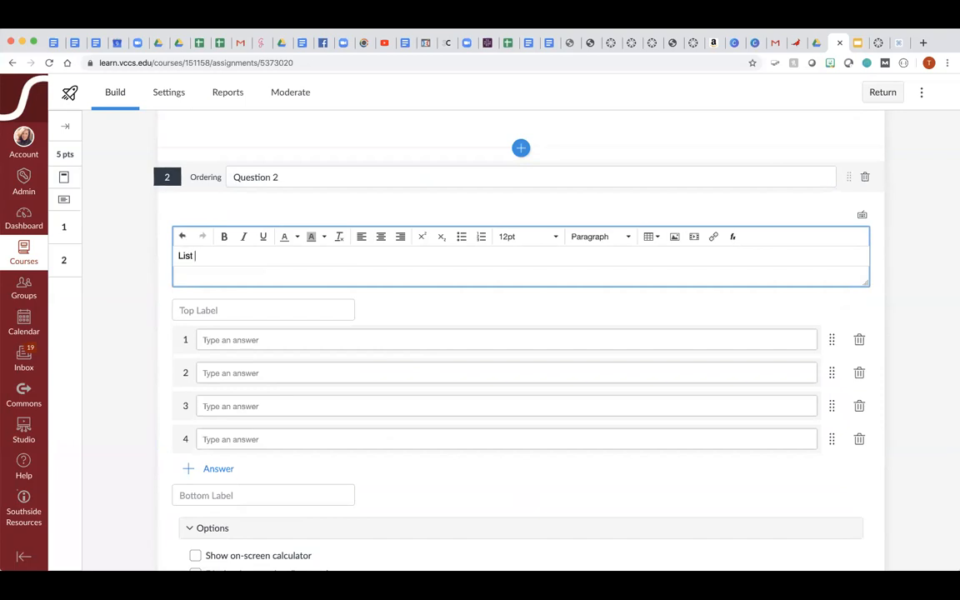
{"action": "type", "text": " classes in the order they must be taken"}
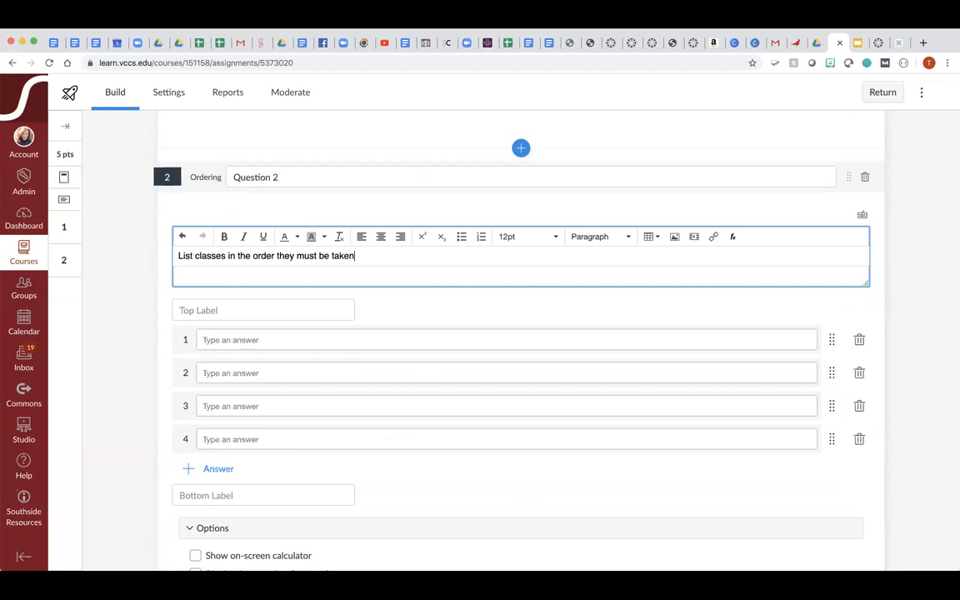
Set the ordering question's top label to SDV and its bottom label to Research Project.
{"action": "left_click", "coordinate": [209, 310]}
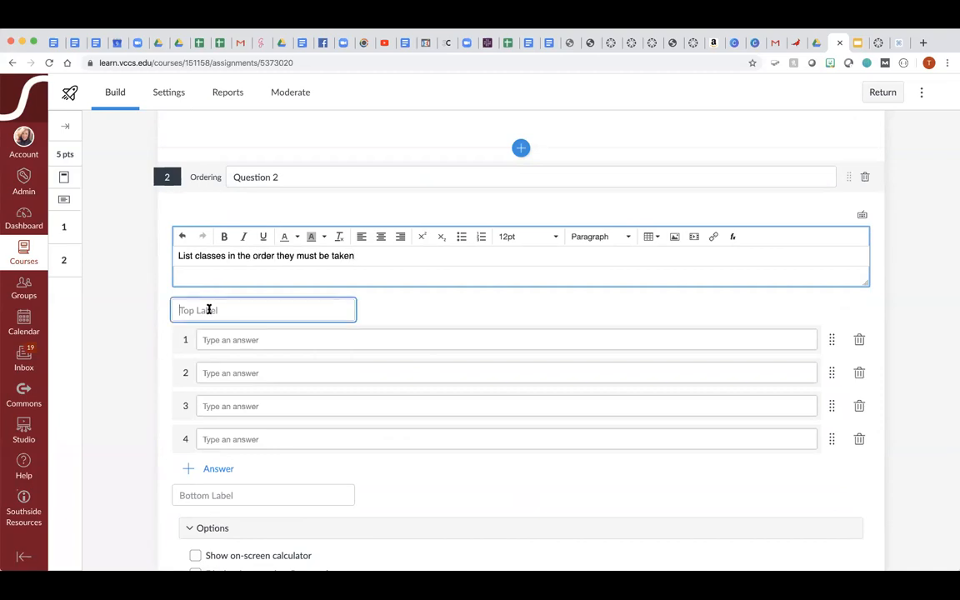
{"action": "type", "text": "SDV"}
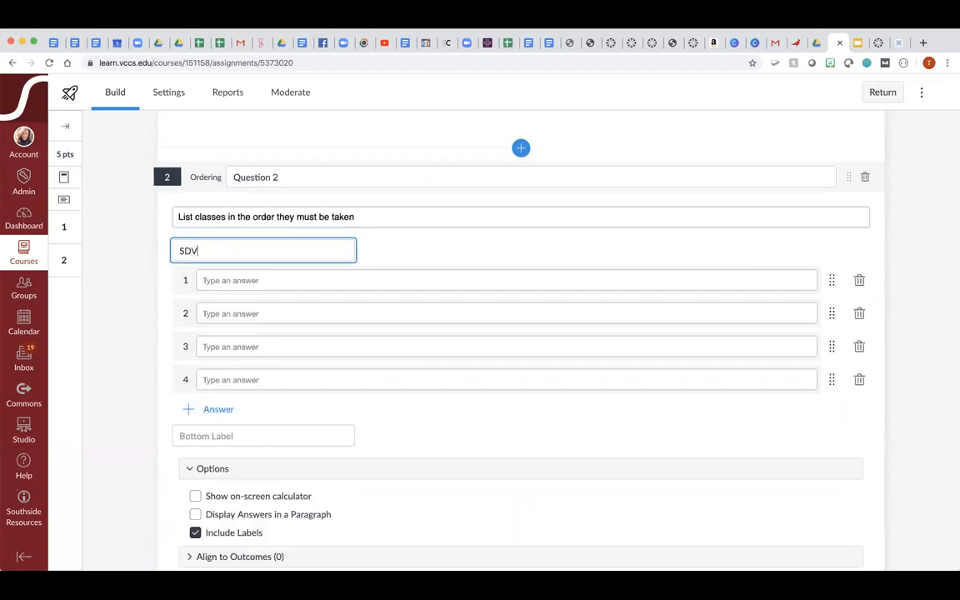
{"action": "left_click", "coordinate": [189, 435]}
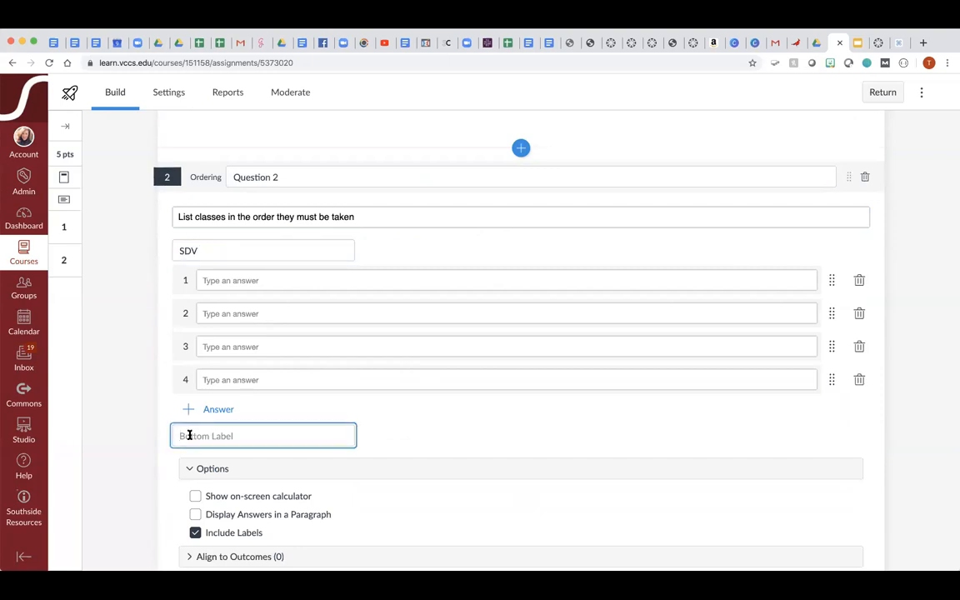
{"action": "type", "text": "Research Project"}
{"action": "scroll", "coordinate": [480, 413], "scroll_direction": "down", "scroll_amount": 1}
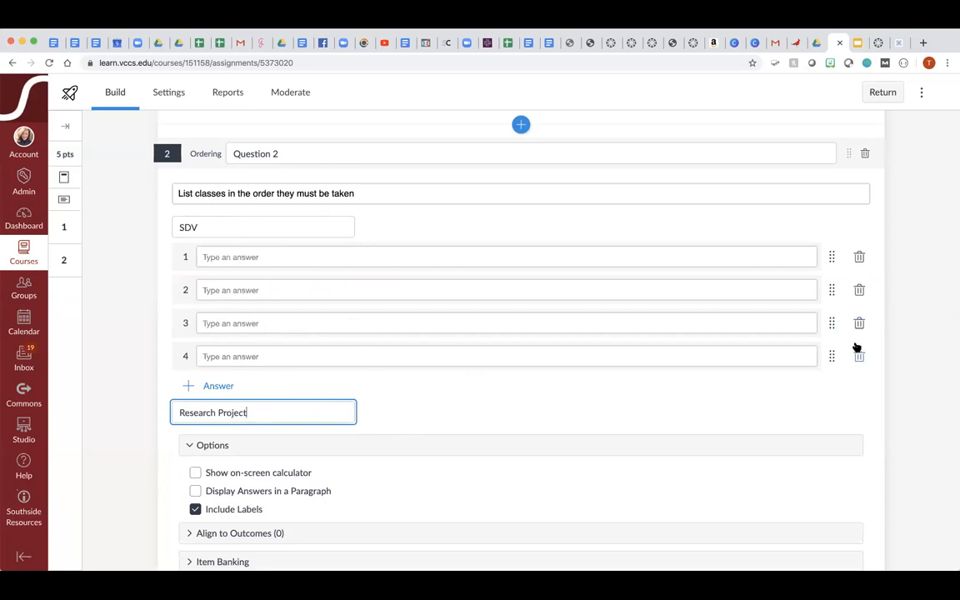
Exclude the labels from the ordering question and try to save it with its answers blank.
{"action": "scroll", "coordinate": [716, 386], "scroll_direction": "down", "scroll_amount": 2}
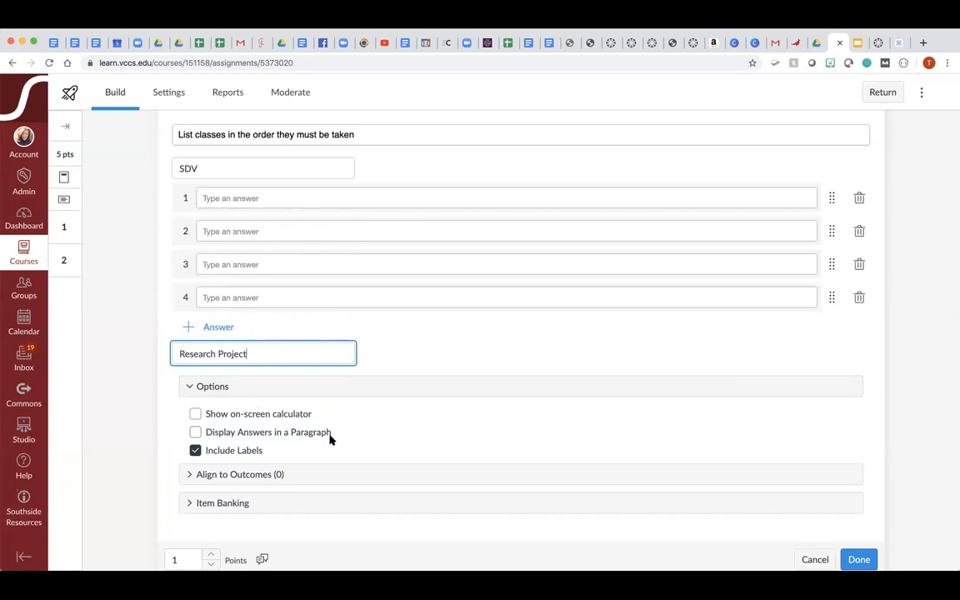
{"action": "left_click", "coordinate": [195, 451]}
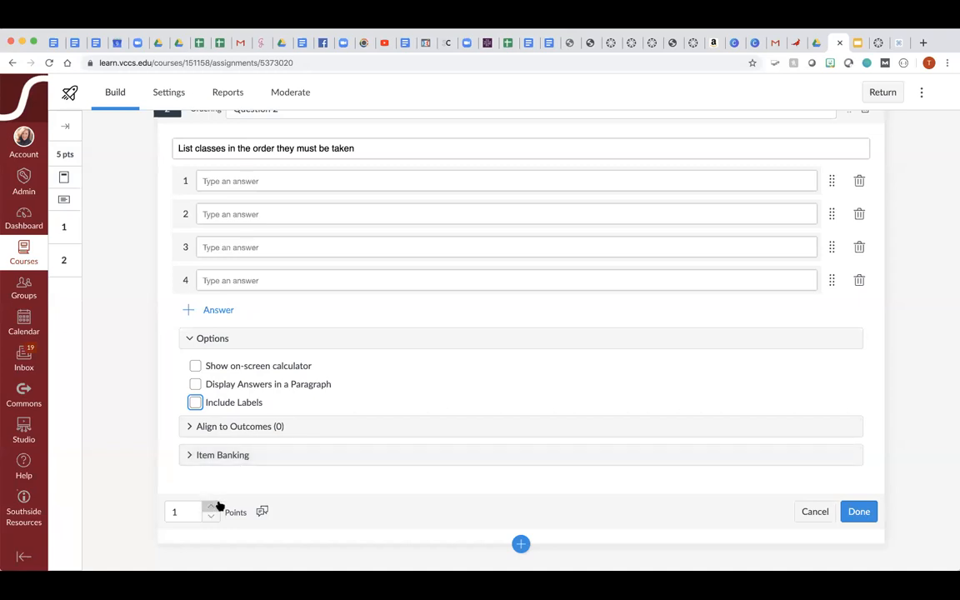
{"action": "left_click", "coordinate": [858, 512]}
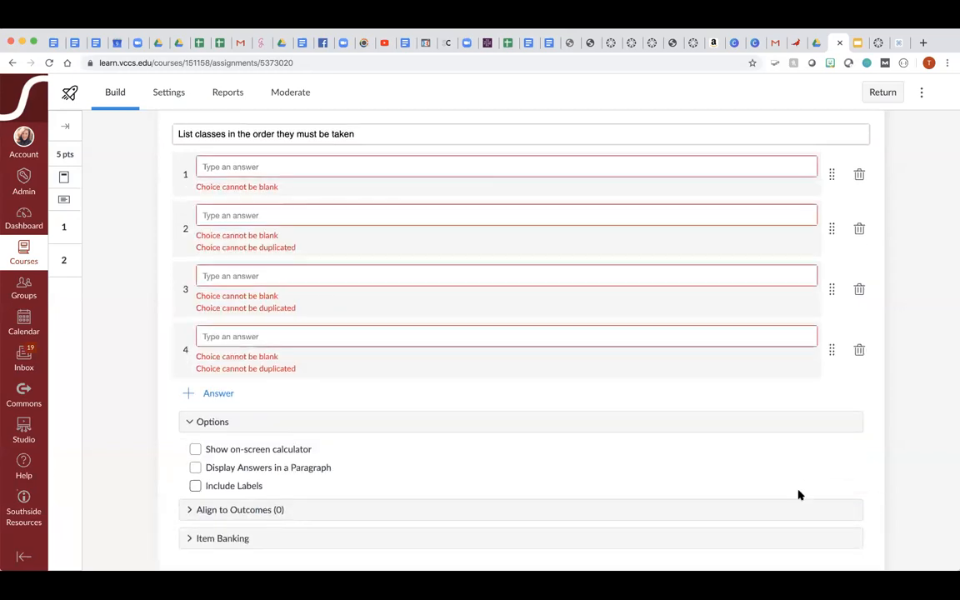
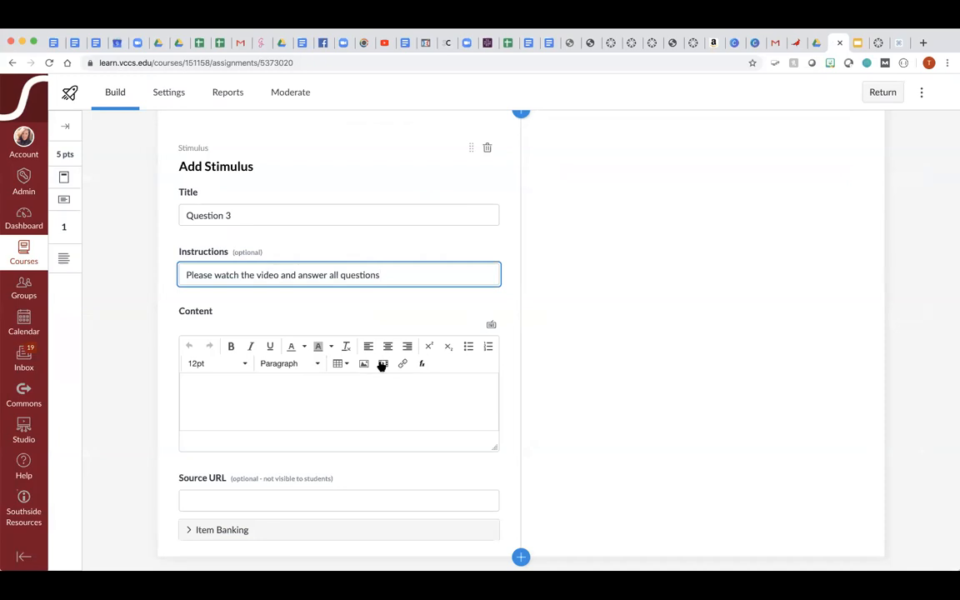
Examine the general, embed and advanced options for inserting media into the stimulus content, entering no source.
{"action": "left_click", "coordinate": [383, 365]}
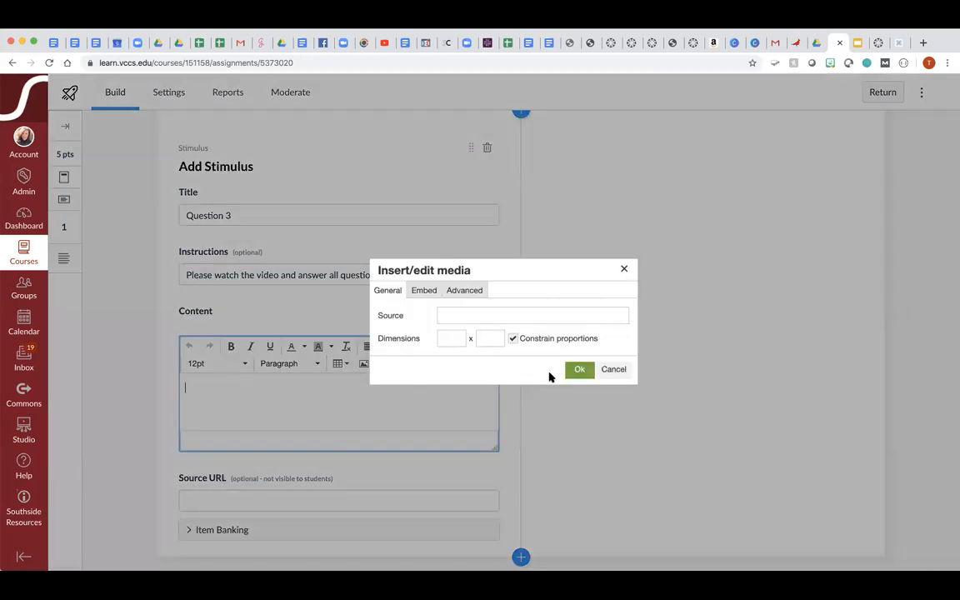
{"action": "left_click", "coordinate": [427, 289]}
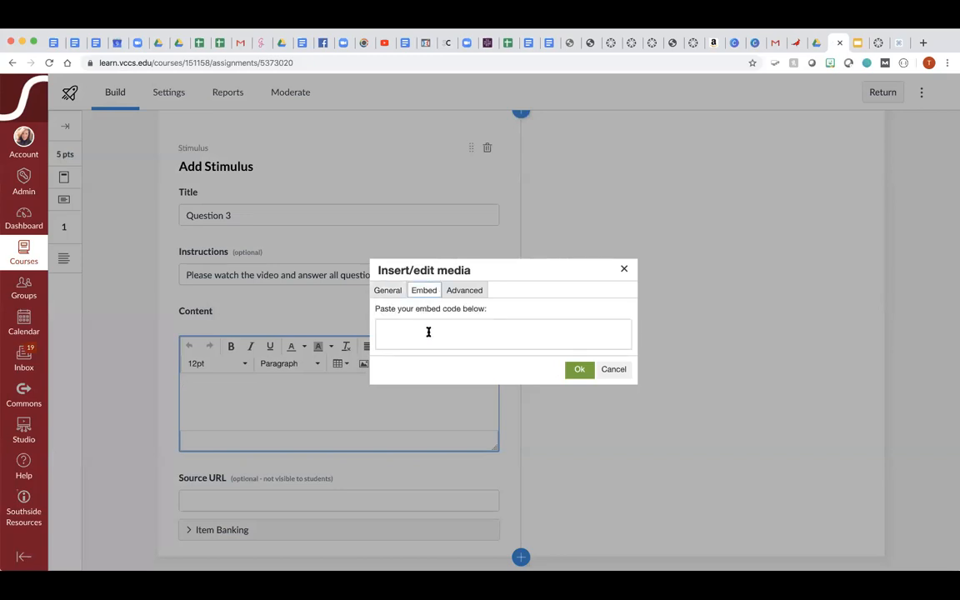
{"action": "left_click", "coordinate": [476, 293]}
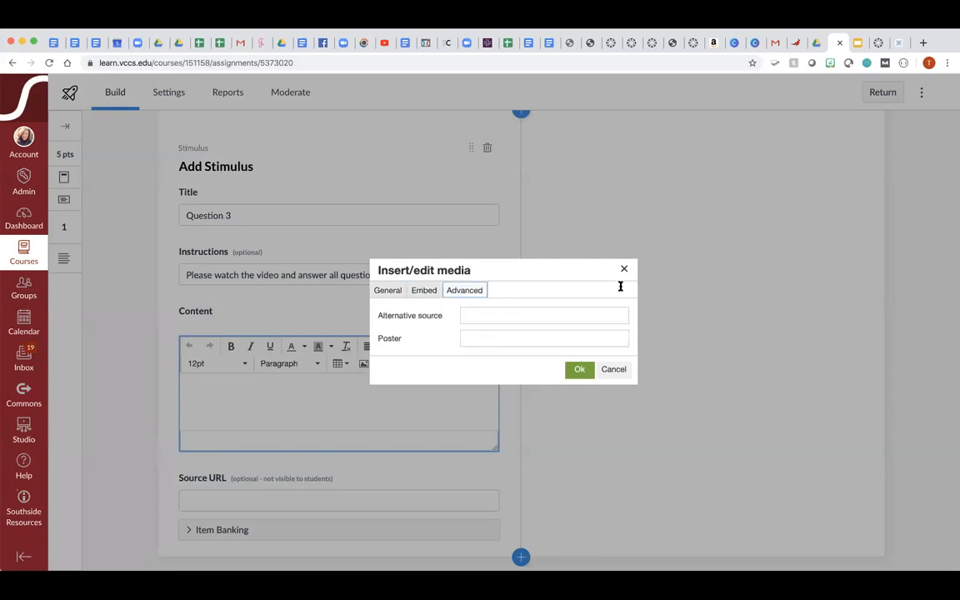
{"action": "left_click", "coordinate": [586, 371]}
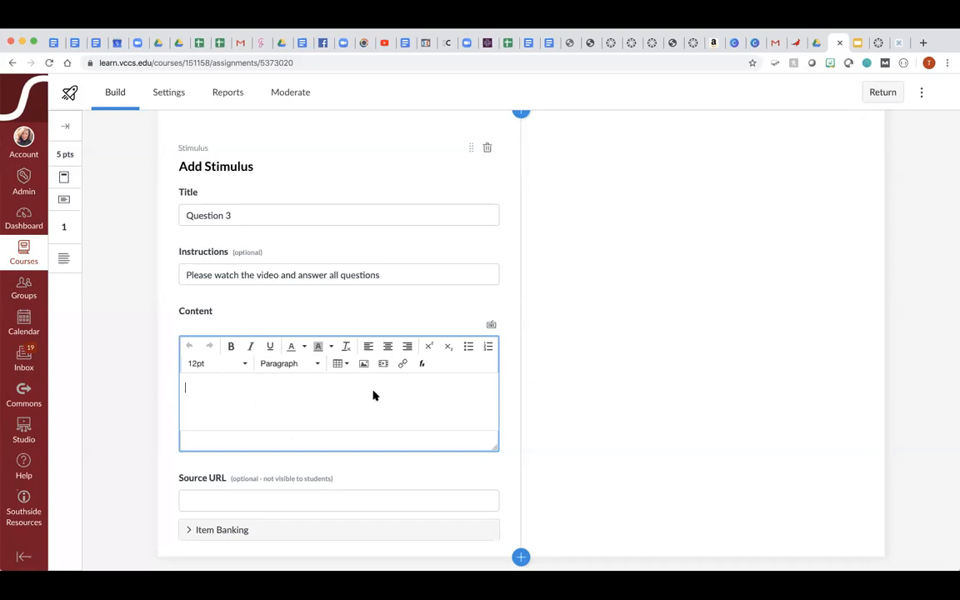
Import the image Screen Shot 2020-04-08 at 10.40.56 AM.png into the stimulus content and add the stimulus to the quiz.
{"action": "scroll", "coordinate": [373, 395], "scroll_direction": "down", "scroll_amount": 1}
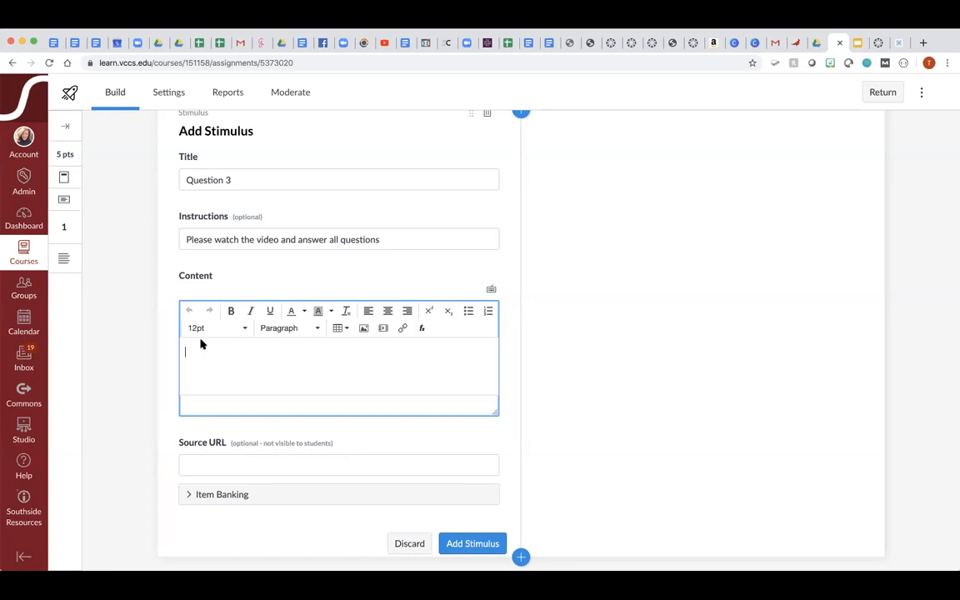
{"action": "left_click", "coordinate": [364, 327]}
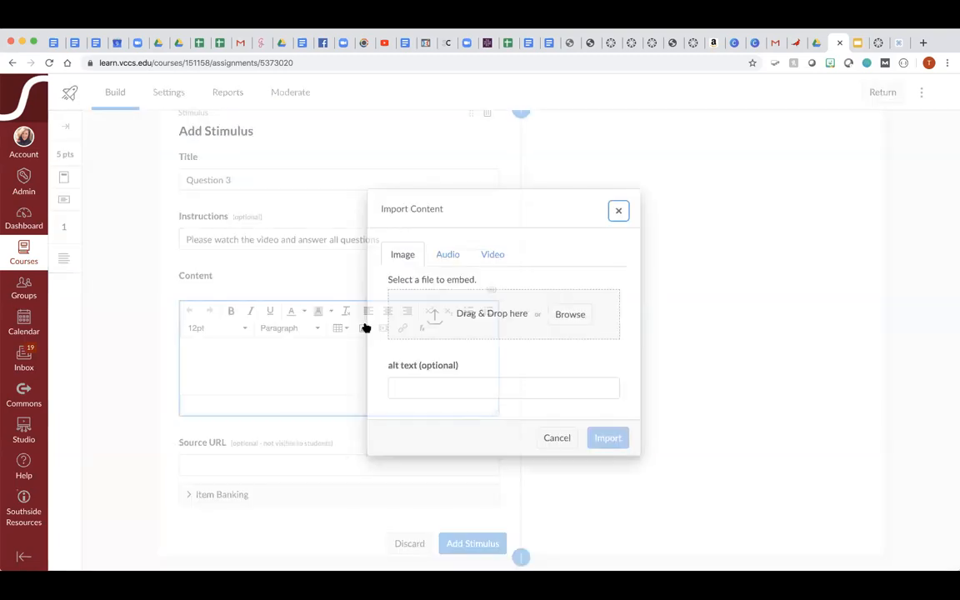
{"action": "left_click", "coordinate": [571, 316]}
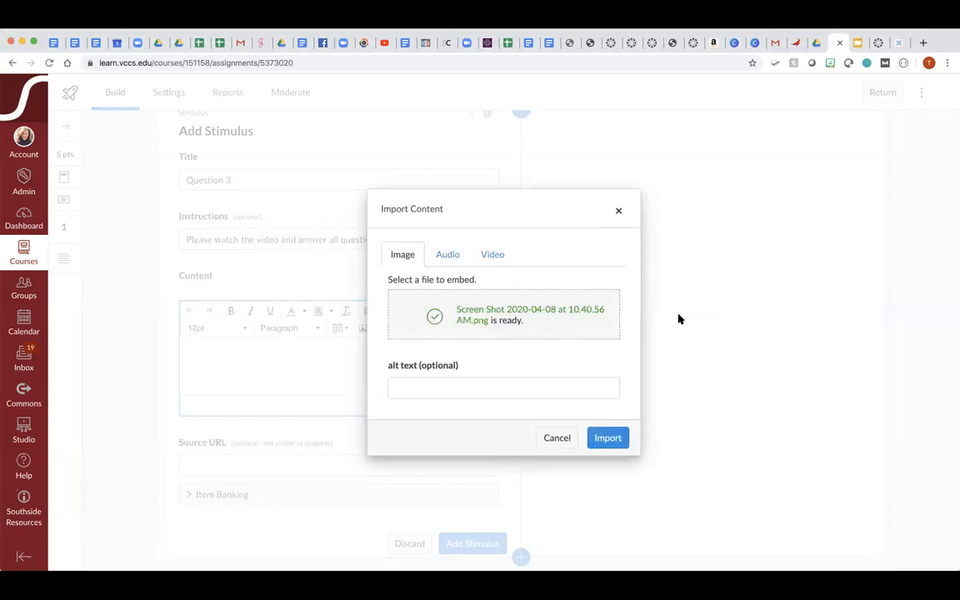
{"action": "left_click", "coordinate": [605, 441]}
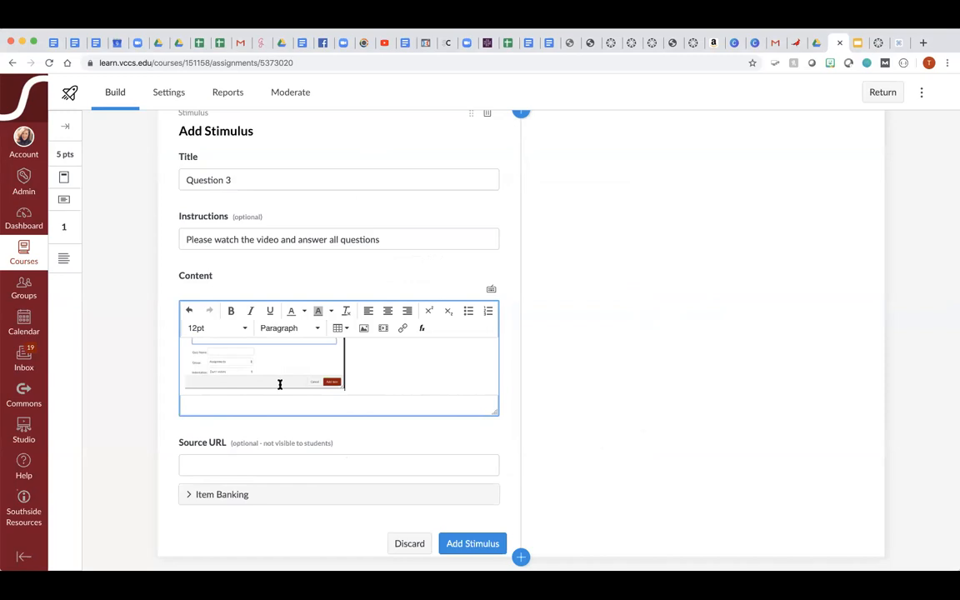
{"action": "left_click", "coordinate": [469, 544]}
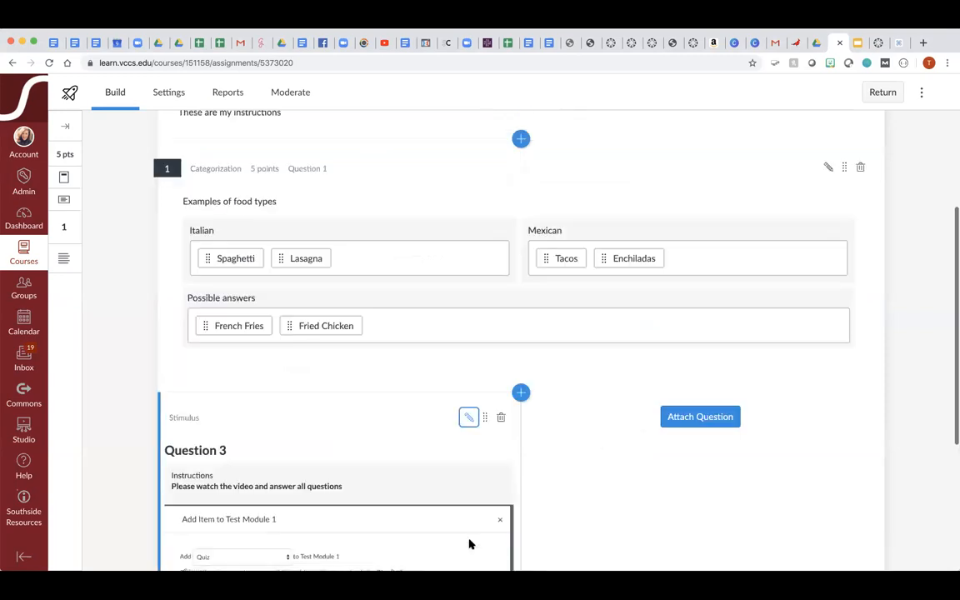
Attach a True or False question to the stimulus with the stem "This is a picture of a dog", mark False as correct, and save it.
{"action": "scroll", "coordinate": [703, 469], "scroll_direction": "down", "scroll_amount": 3}
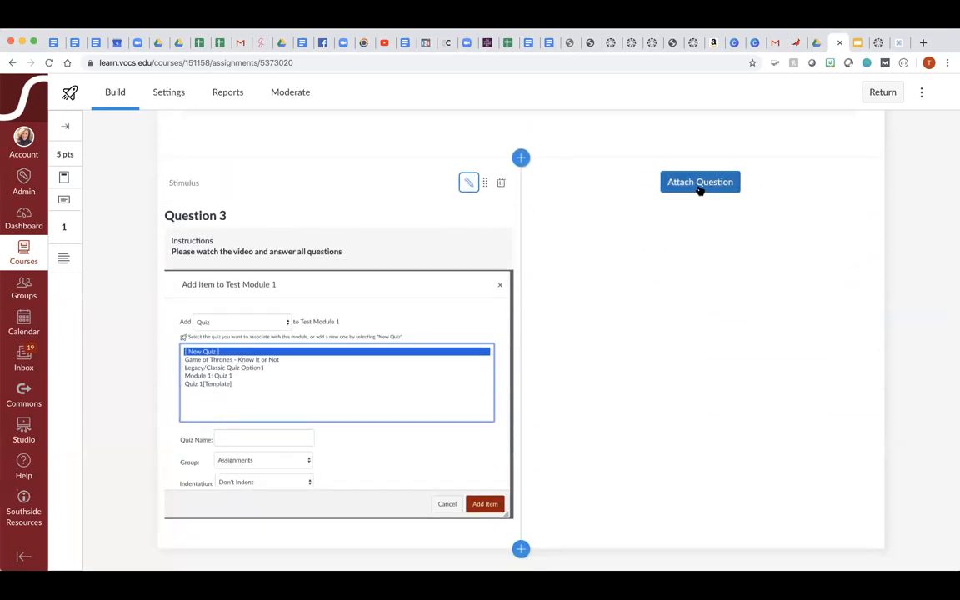
{"action": "left_click", "coordinate": [700, 185]}
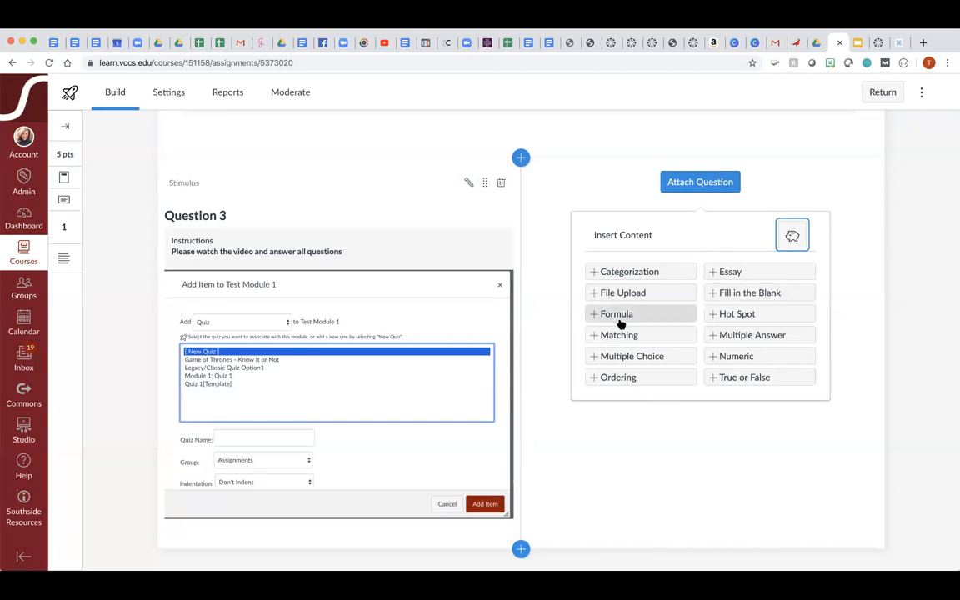
{"action": "left_click", "coordinate": [735, 377]}
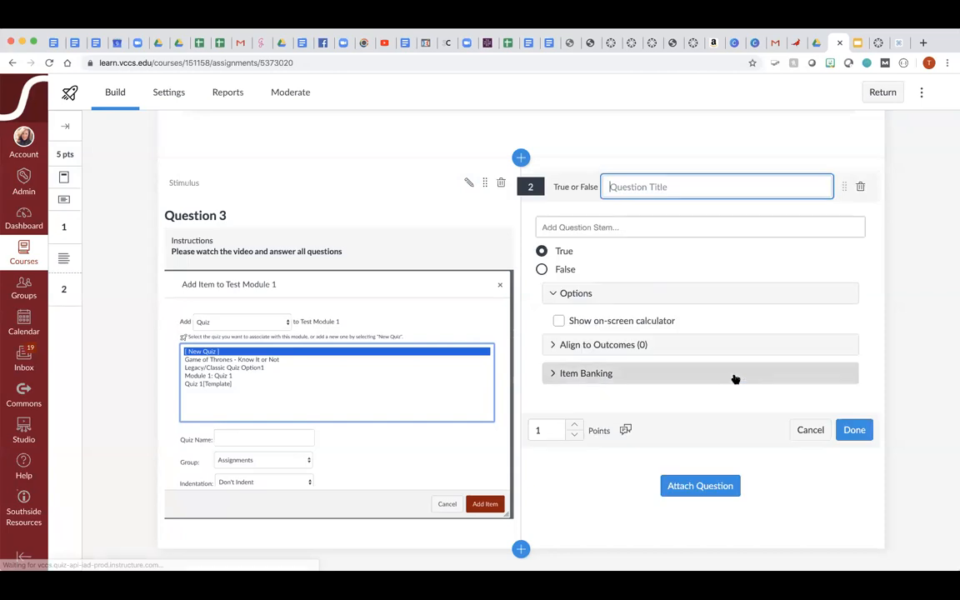
{"action": "left_click", "coordinate": [620, 227]}
{"action": "type", "text": "This"}
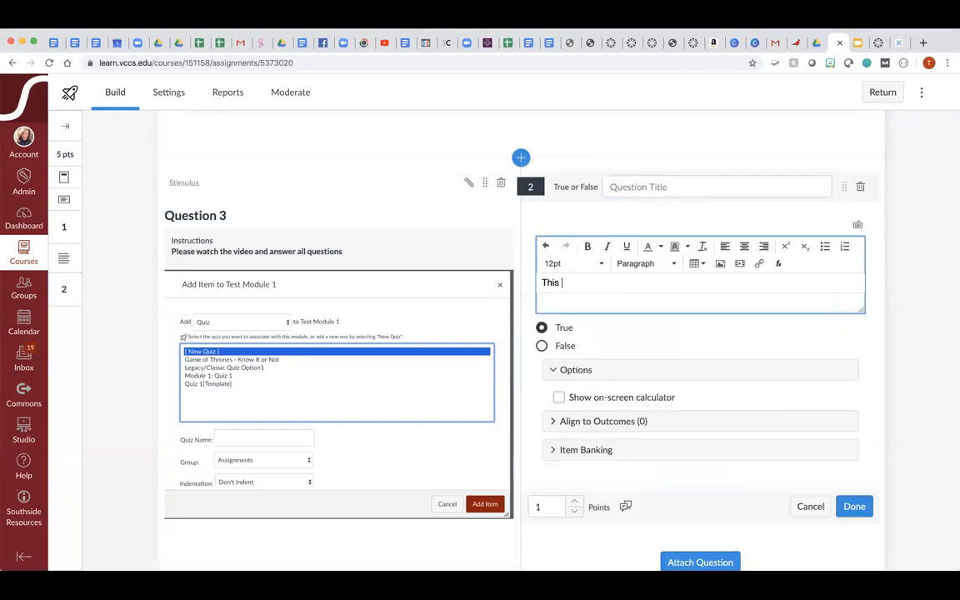
{"action": "type", "text": " is a picture of a dog"}
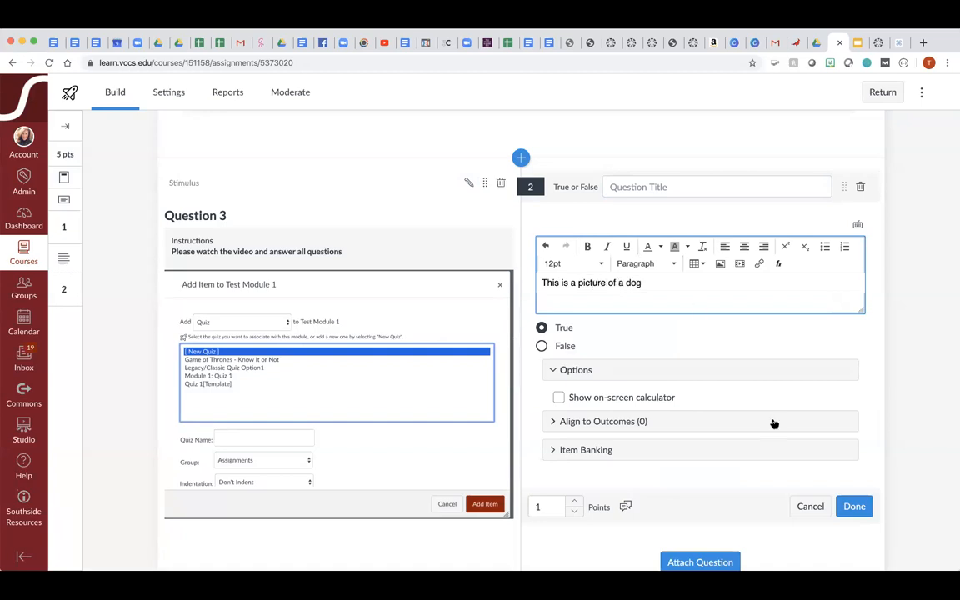
{"action": "left_click", "coordinate": [542, 346]}
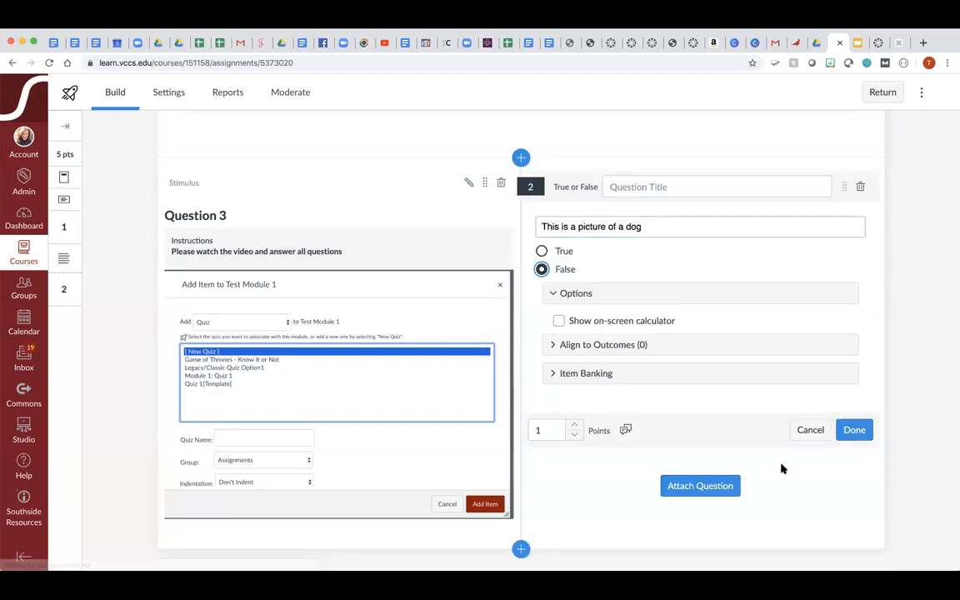
{"action": "left_click", "coordinate": [853, 430]}
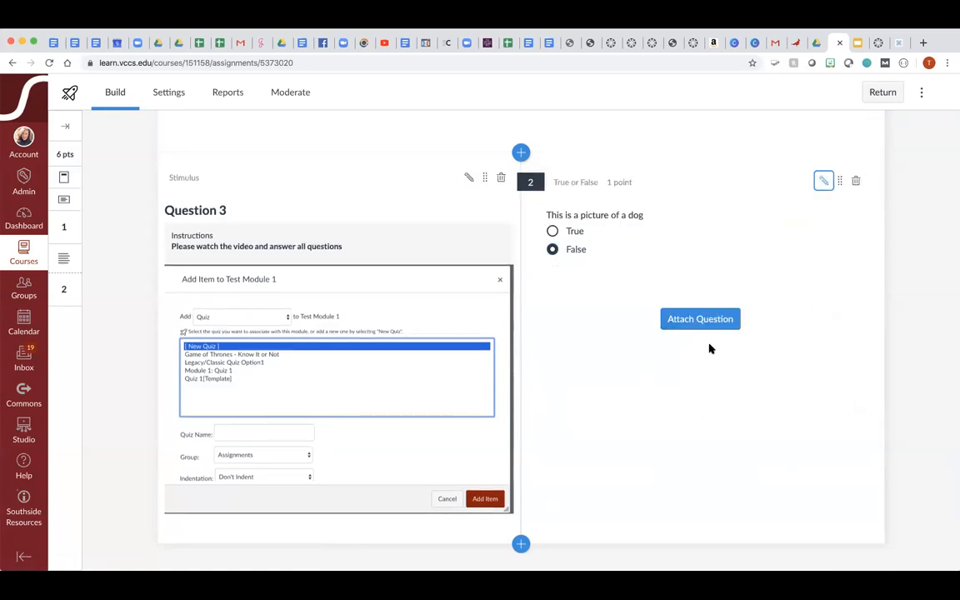
Insert a Hot Spot question at the end of the quiz and upload the image showing the +Quiz button to it.
{"action": "scroll", "coordinate": [453, 379], "scroll_direction": "down", "scroll_amount": 1}
{"action": "scroll", "coordinate": [452, 380], "scroll_direction": "up", "scroll_amount": 5}
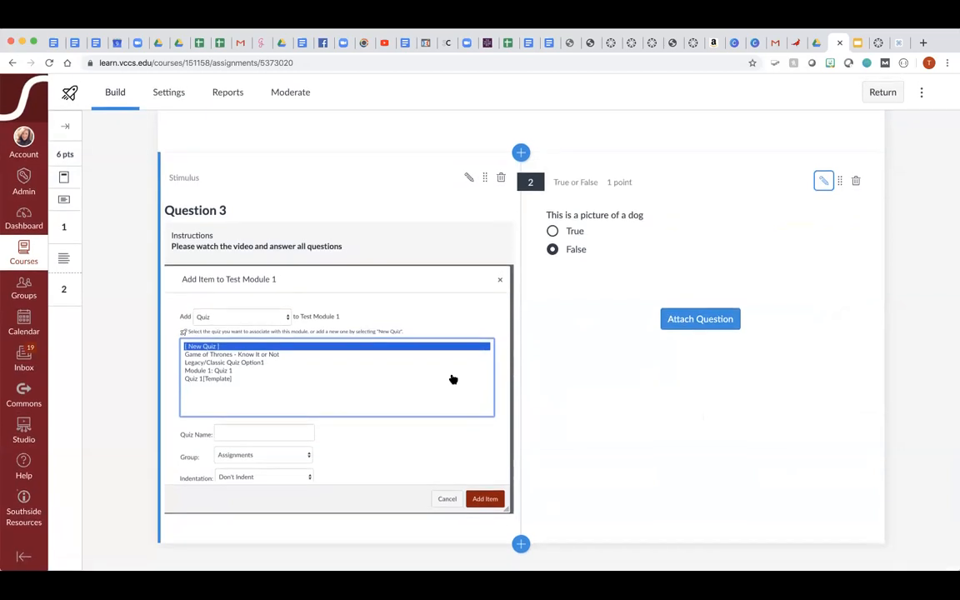
{"action": "scroll", "coordinate": [453, 379], "scroll_direction": "down", "scroll_amount": 5}
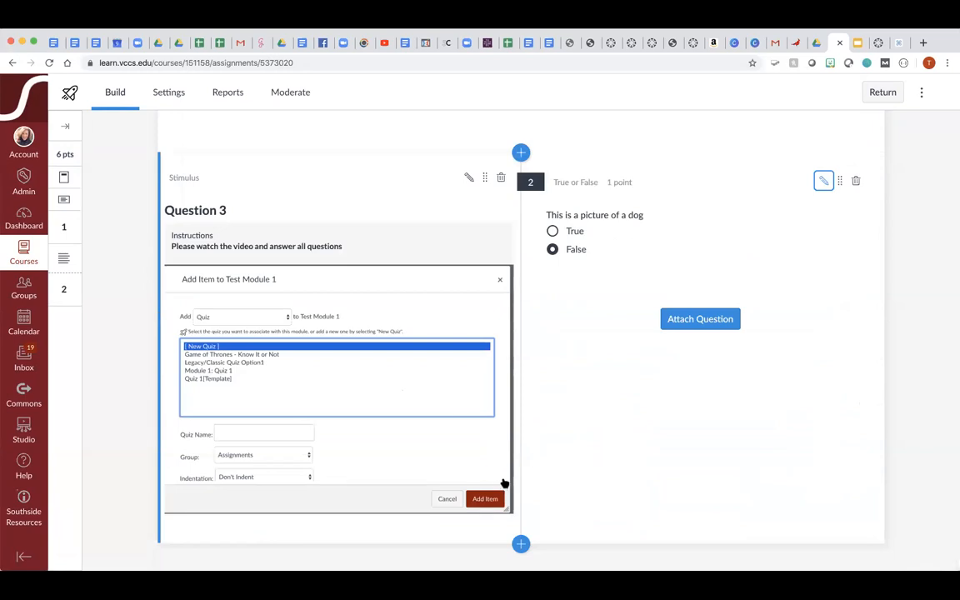
{"action": "left_click", "coordinate": [520, 543]}
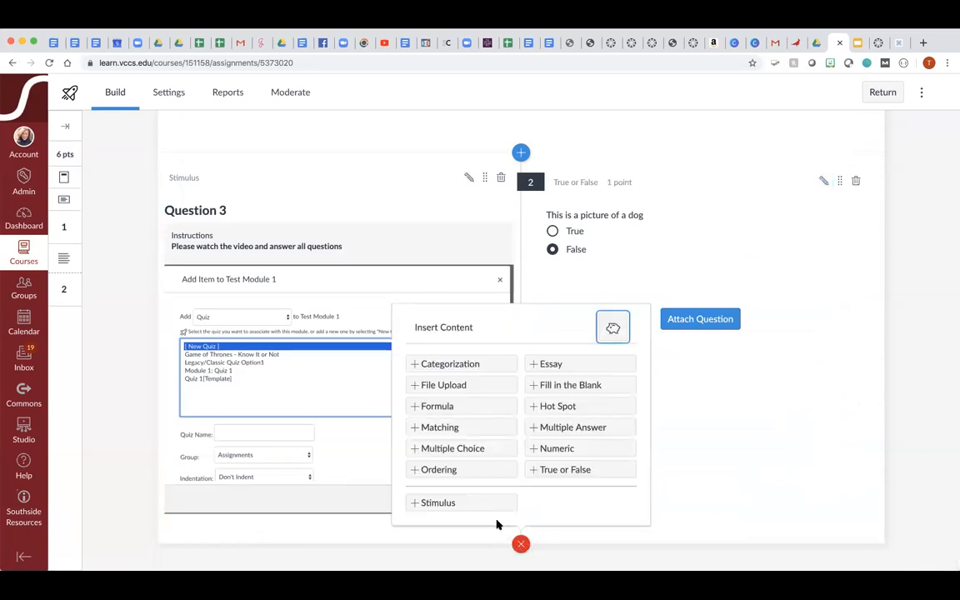
{"action": "left_click", "coordinate": [550, 407]}
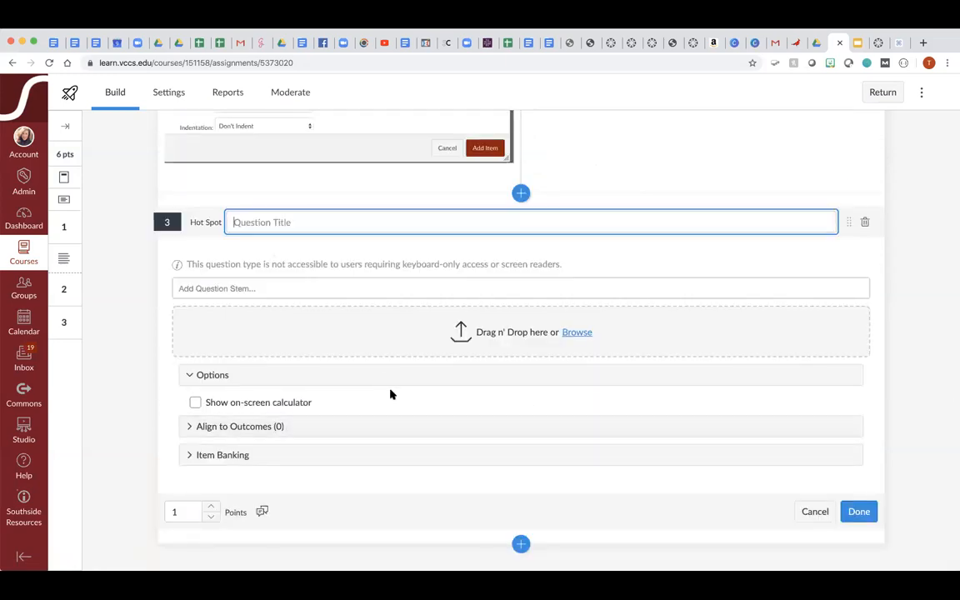
{"action": "left_click", "coordinate": [585, 332]}
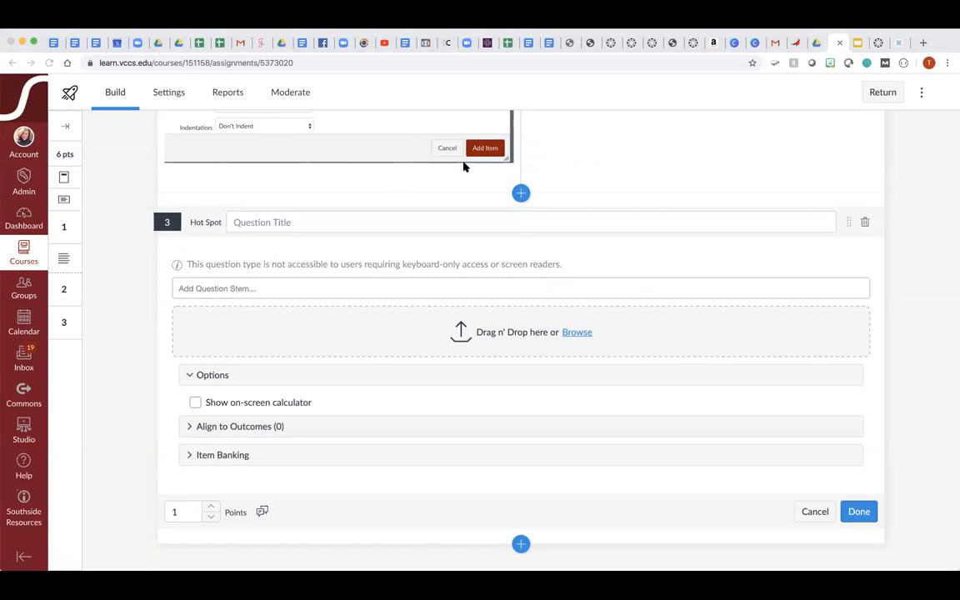
{"action": "left_click_drag", "start_coordinate": [674, 316], "coordinate": [672, 317]}
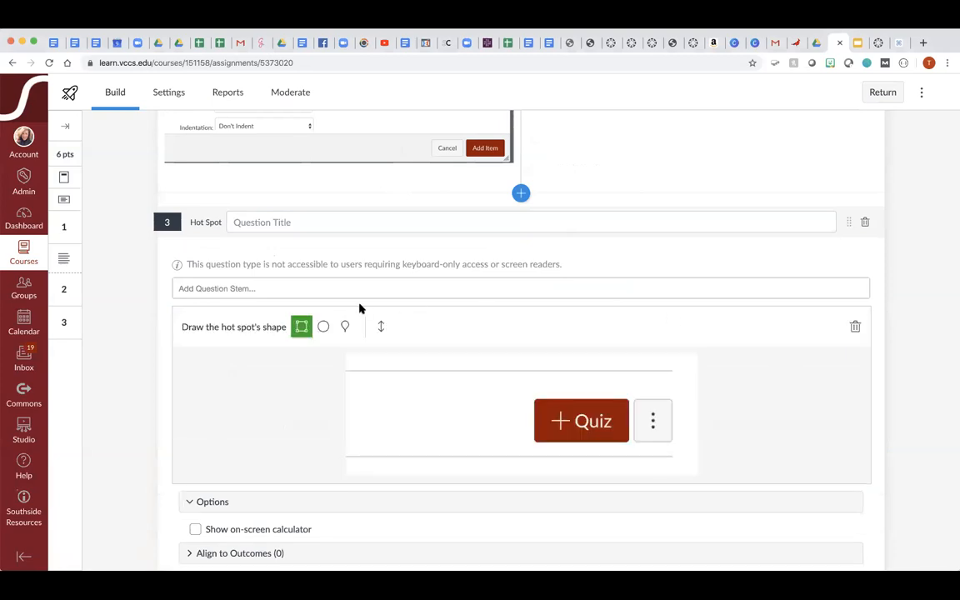
Outline the +Quiz button with a square hot spot, enter the stem "Click on the +Quiz button", and save the question.
{"action": "left_click", "coordinate": [304, 326]}
{"action": "left_click_drag", "start_coordinate": [536, 399], "coordinate": [628, 441]}
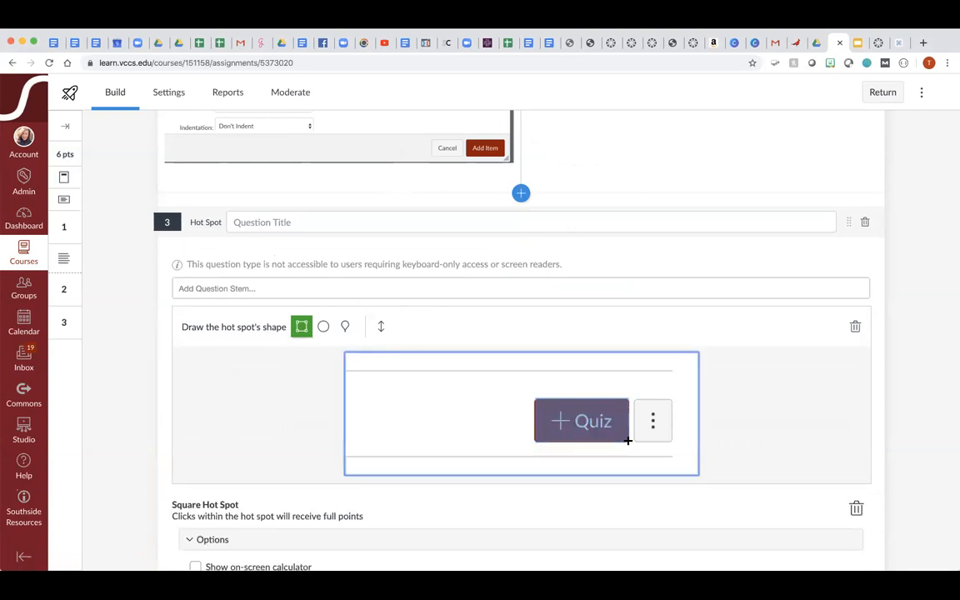
{"action": "left_click", "coordinate": [231, 287]}
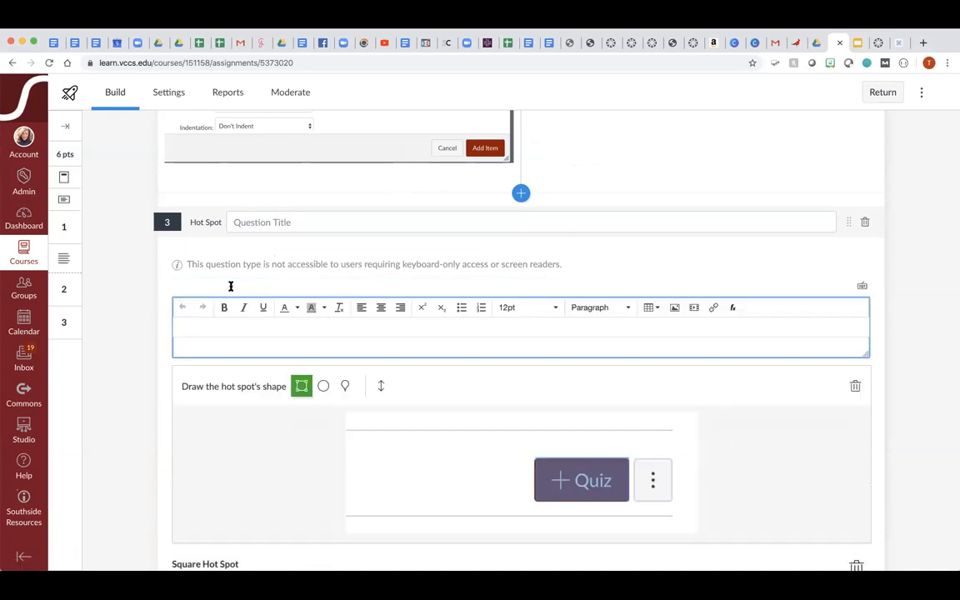
{"action": "type", "text": "Click on the +Quiz button"}
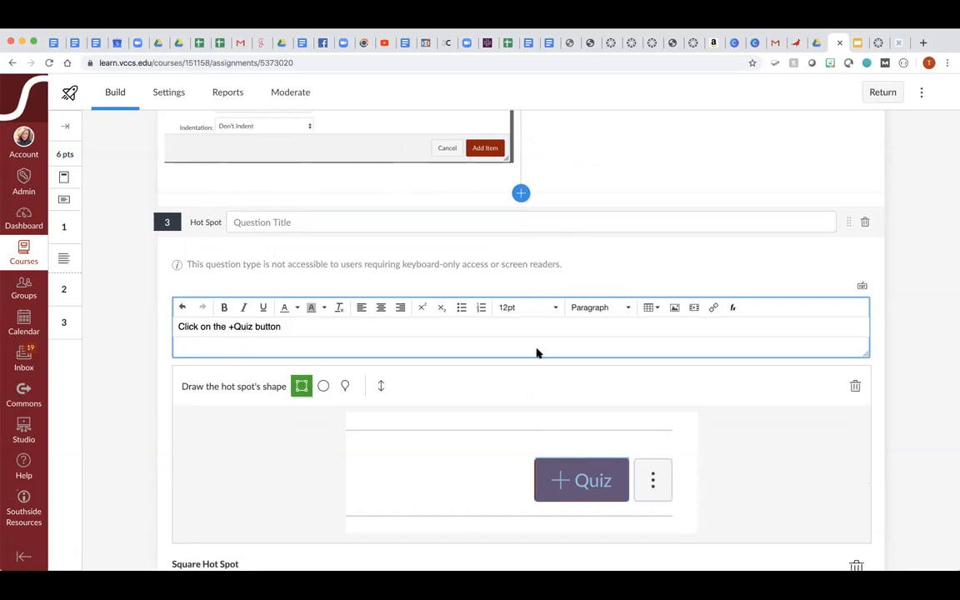
{"action": "scroll", "coordinate": [536, 352], "scroll_direction": "down", "scroll_amount": 5}
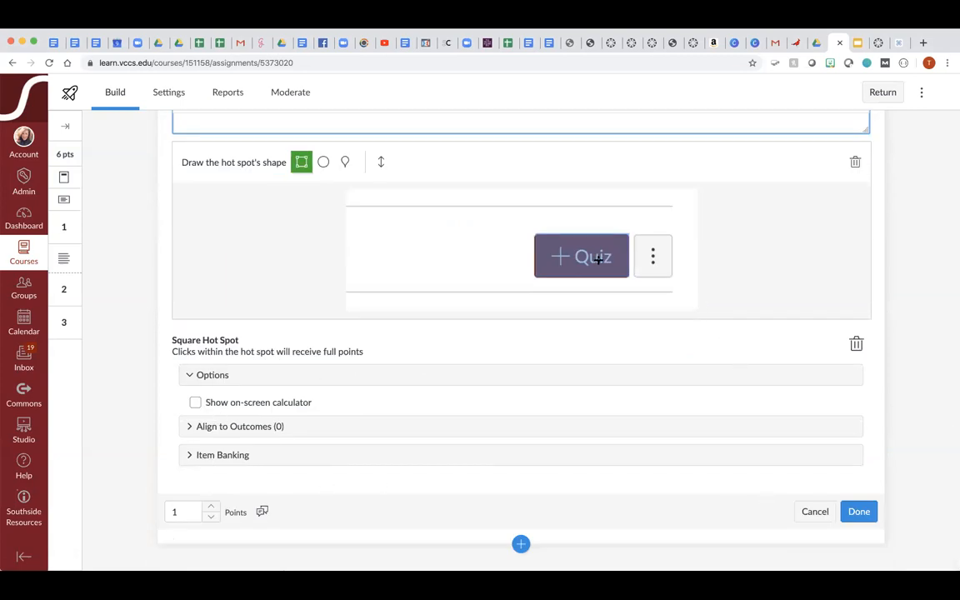
{"action": "left_click", "coordinate": [860, 514]}
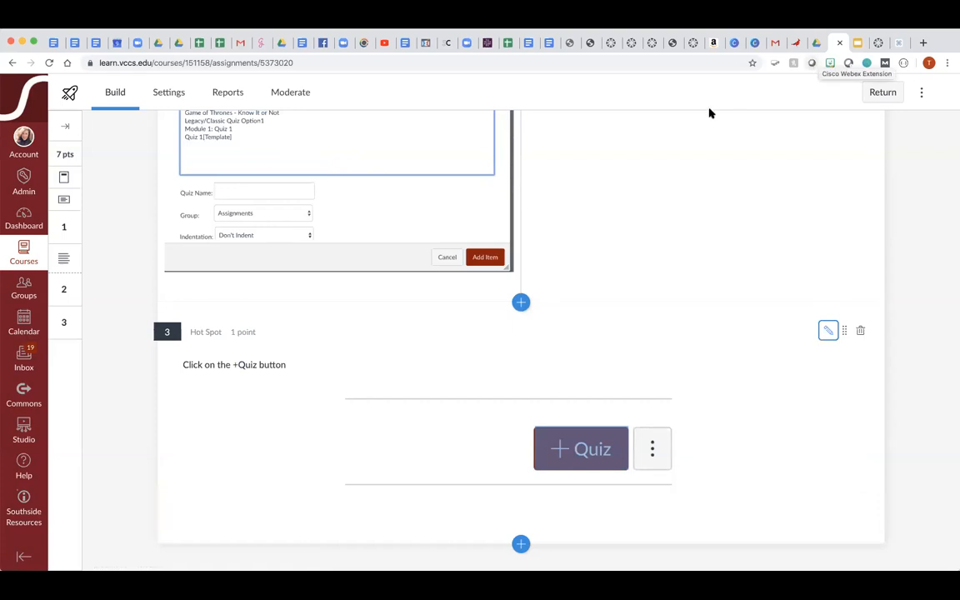
Add a Multiple Choice question after the hot spot question with the stem "Blah blah", varying points by answer and shuffling choices.
{"action": "scroll", "coordinate": [710, 113], "scroll_direction": "up", "scroll_amount": 2}
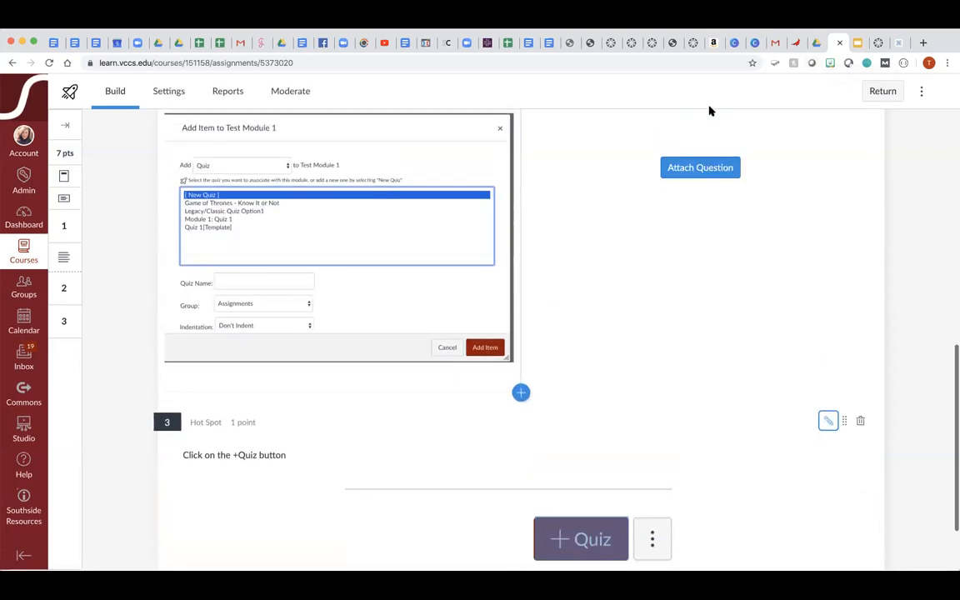
{"action": "scroll", "coordinate": [607, 277], "scroll_direction": "down", "scroll_amount": 2}
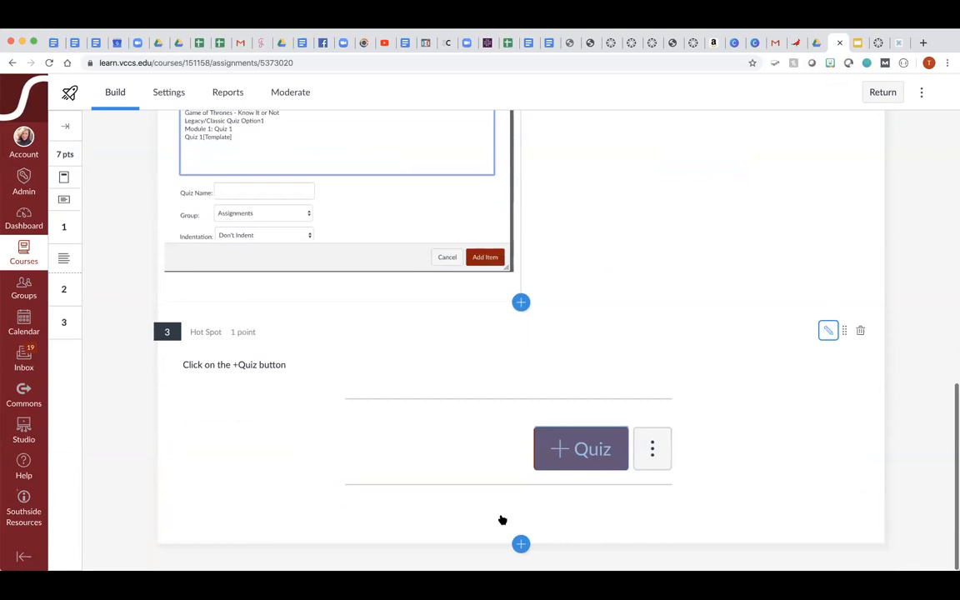
{"action": "left_click", "coordinate": [521, 545]}
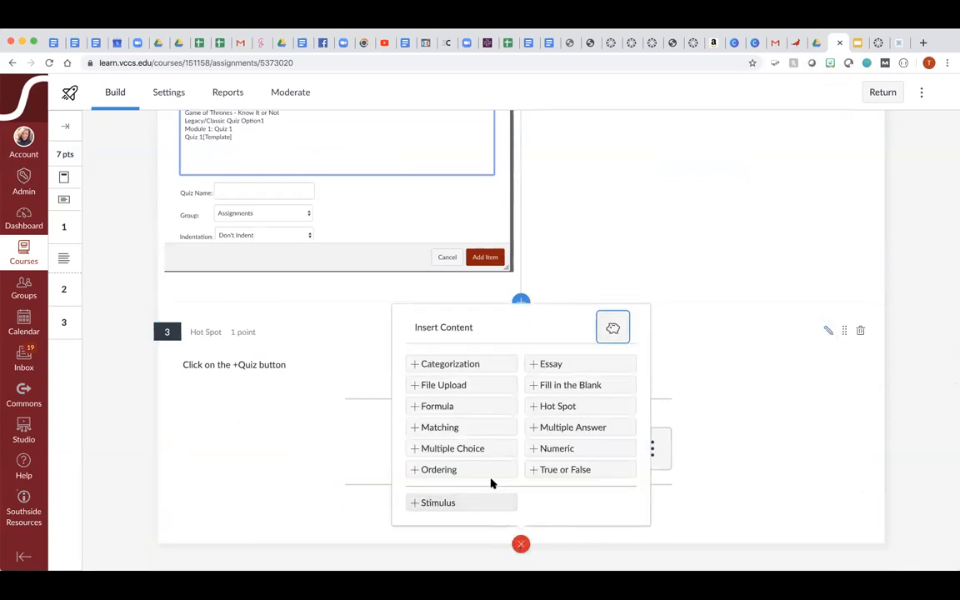
{"action": "left_click", "coordinate": [487, 455]}
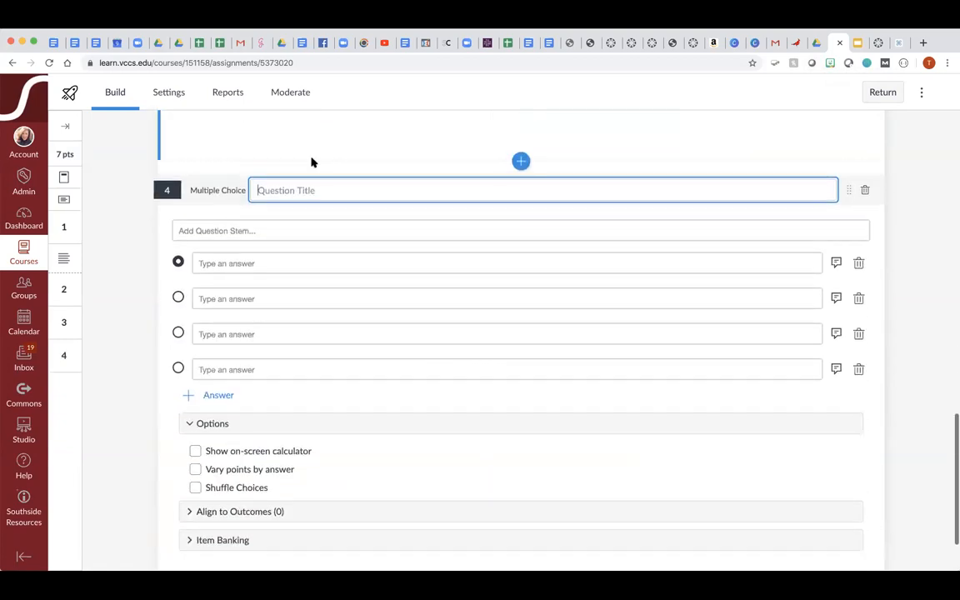
{"action": "left_click", "coordinate": [221, 231]}
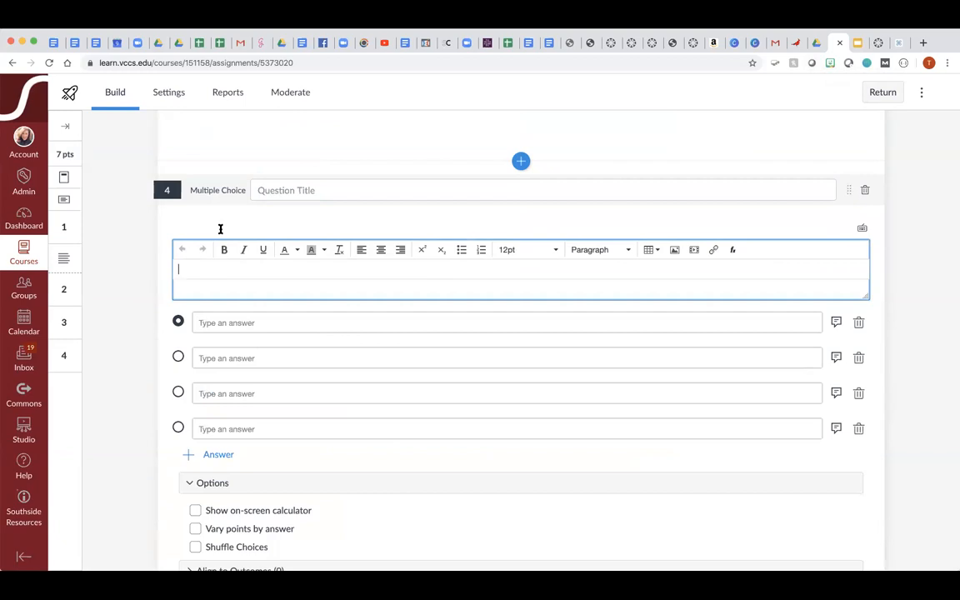
{"action": "type", "text": "Blah blah"}
{"action": "scroll", "coordinate": [281, 326], "scroll_direction": "down", "scroll_amount": 2}
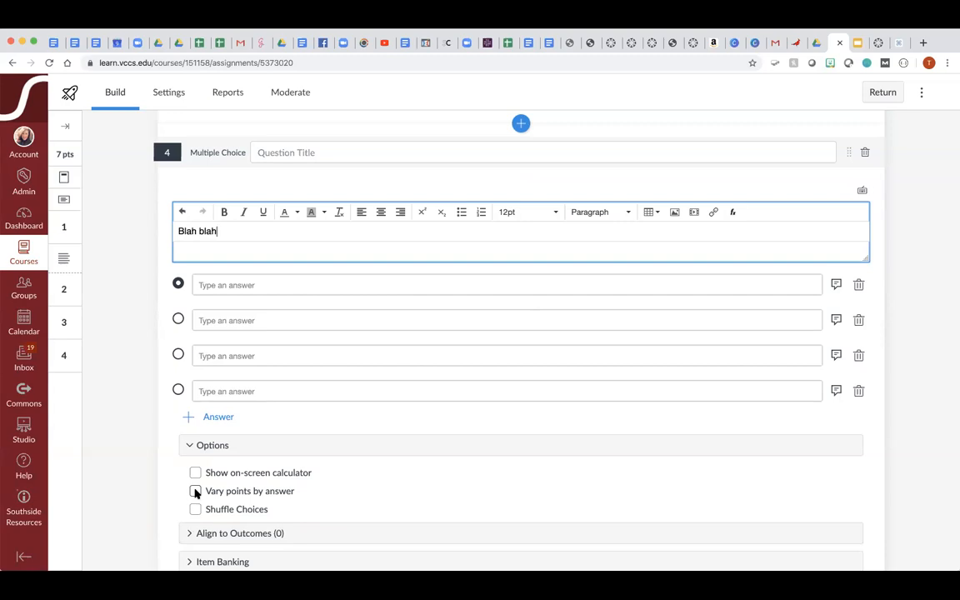
{"action": "left_click", "coordinate": [196, 491]}
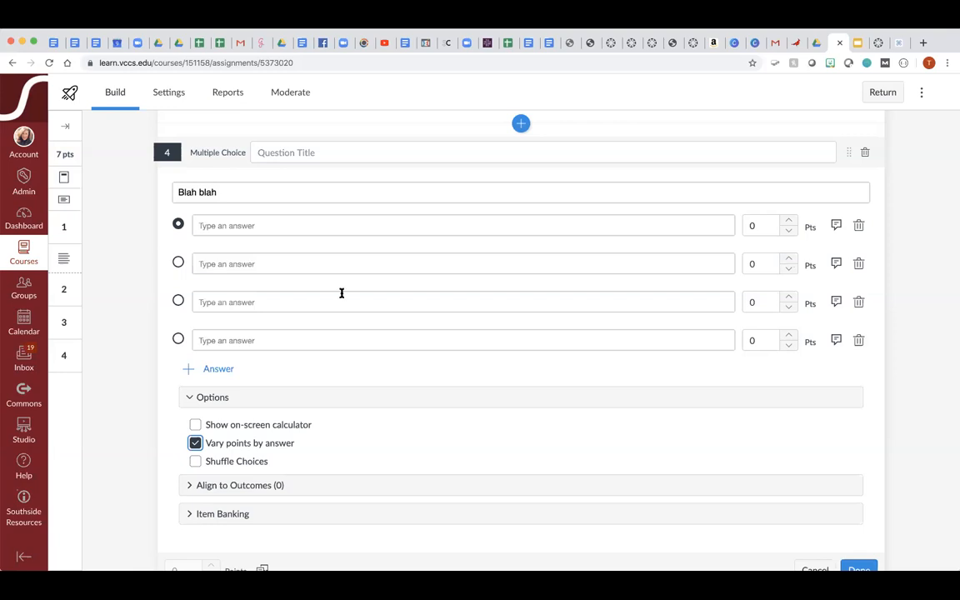
{"action": "left_click", "coordinate": [195, 462]}
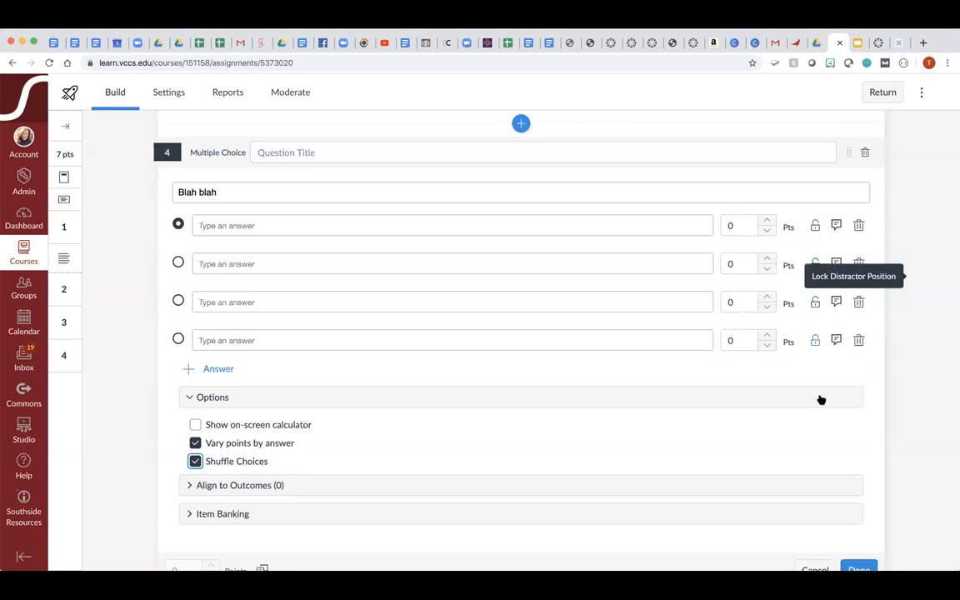
Enter "All of the above" as the fourth answer, lock its position, and discard the multiple choice question.
{"action": "left_click", "coordinate": [526, 337]}
{"action": "type", "text": "All of the avov"}
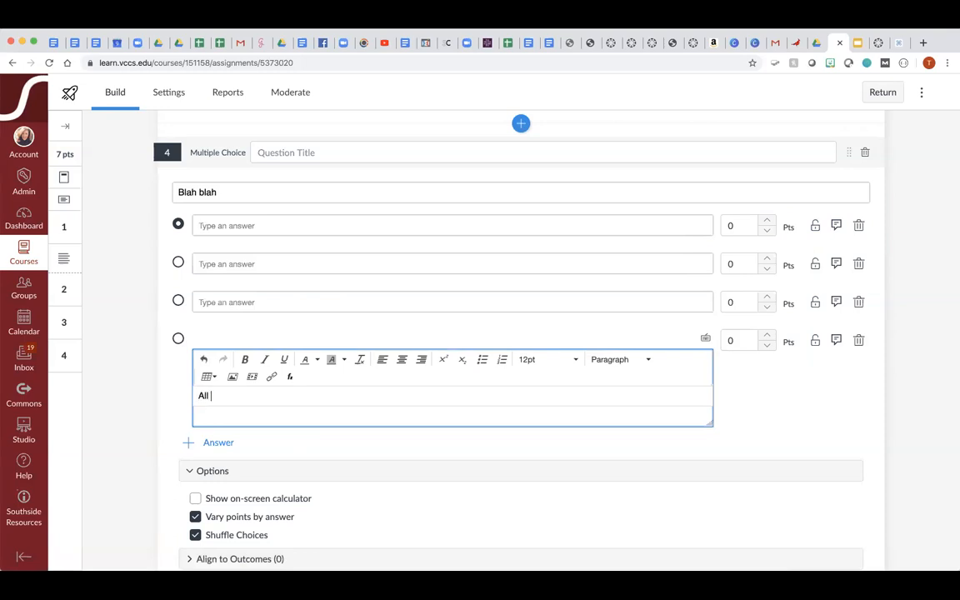
{"action": "key", "text": "BackSpace"}
{"action": "key", "text": "BackSpace"}
{"action": "key", "text": "BackSpace"}
{"action": "type", "text": "bove"}
{"action": "left_click", "coordinate": [780, 383]}
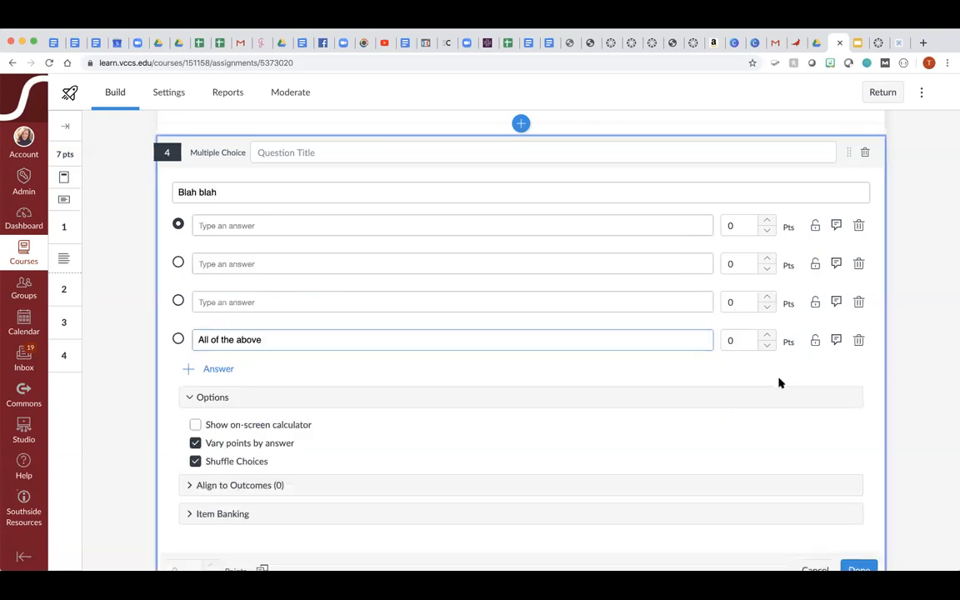
{"action": "left_click", "coordinate": [815, 341]}
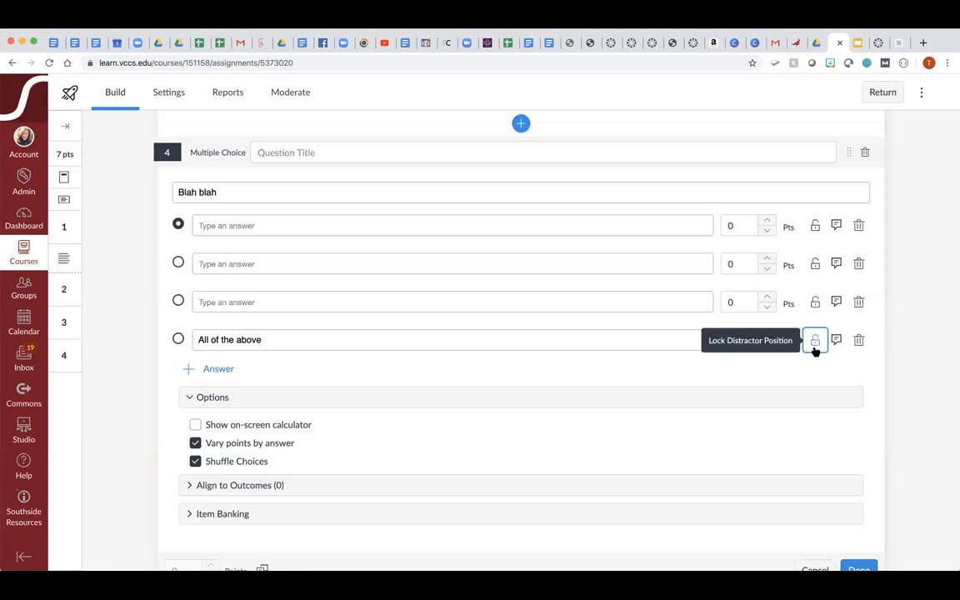
{"action": "scroll", "coordinate": [809, 421], "scroll_direction": "down", "scroll_amount": 2}
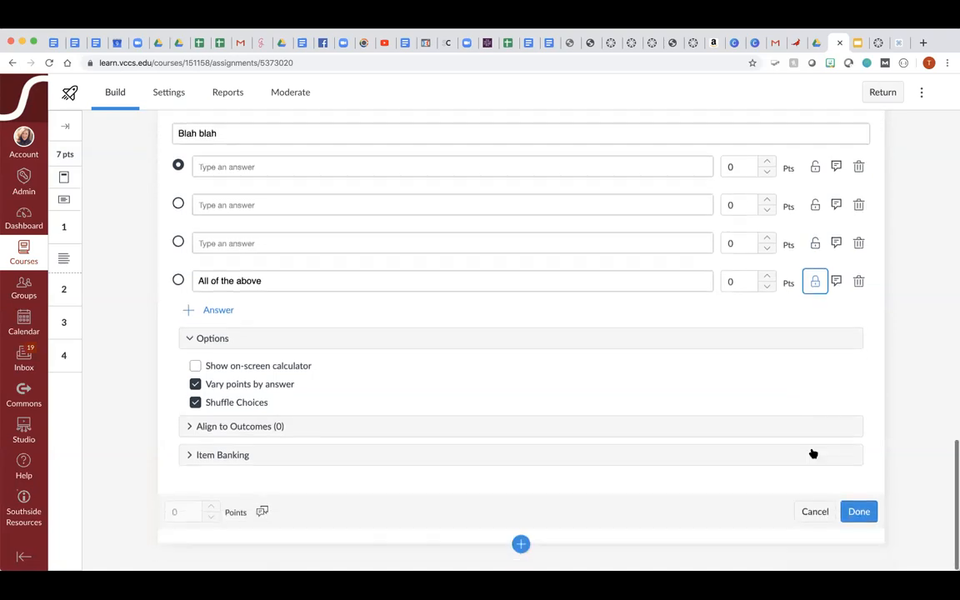
{"action": "left_click", "coordinate": [813, 512]}
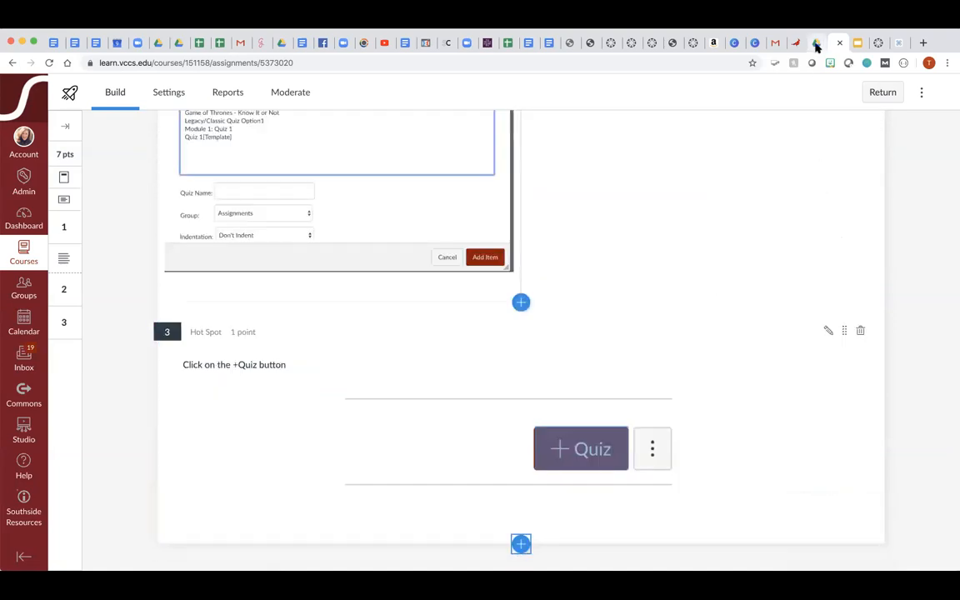
Switch to the Creating Quizzes presentation in Google Slides and present it from slide 26.
{"action": "left_click", "coordinate": [844, 47]}
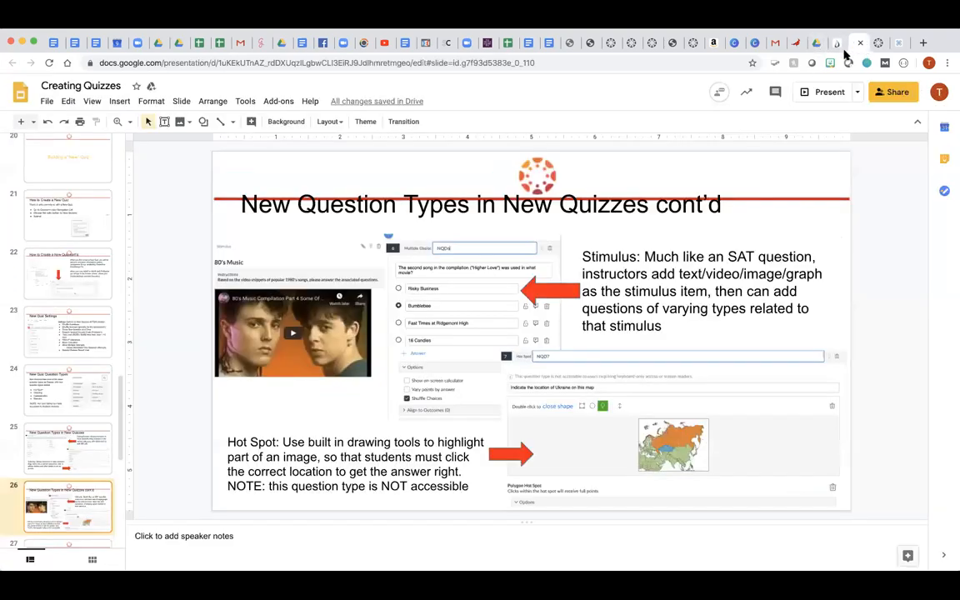
{"action": "left_click", "coordinate": [822, 95]}
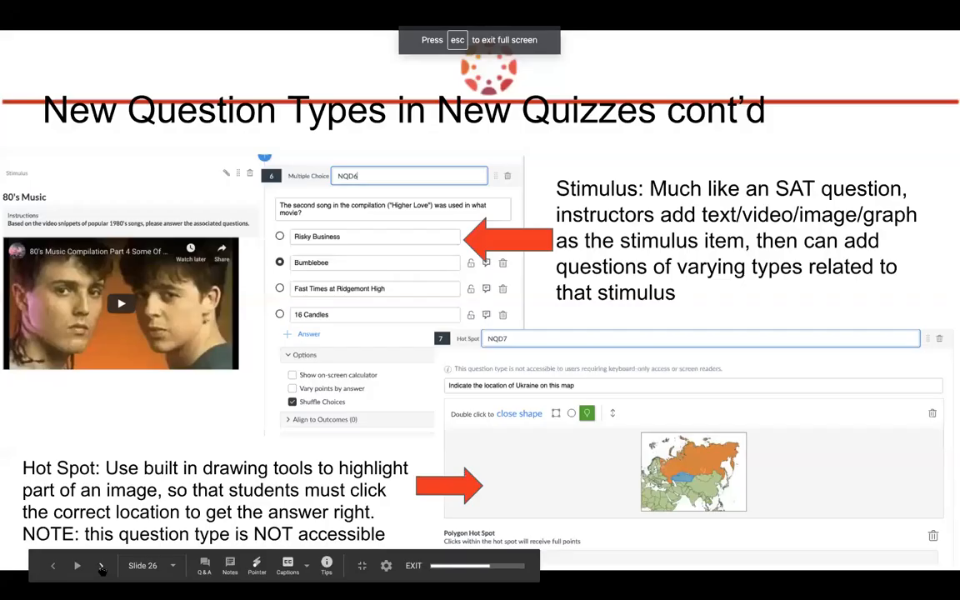